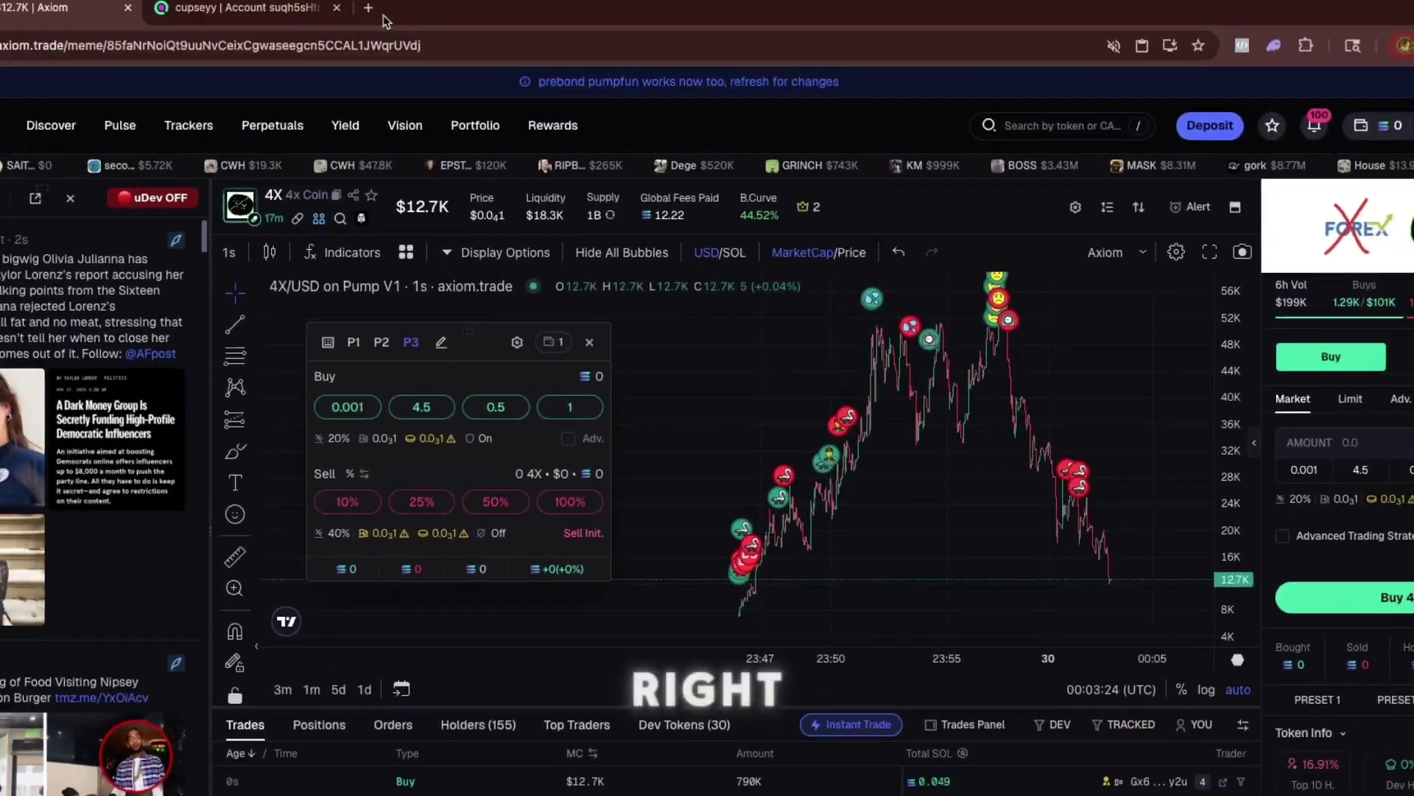
Step: Go to dexscreener.com and open the top trending Eagle/SOL pair chart on Raydium
click(634, 47)
text(dex)
key(Return)
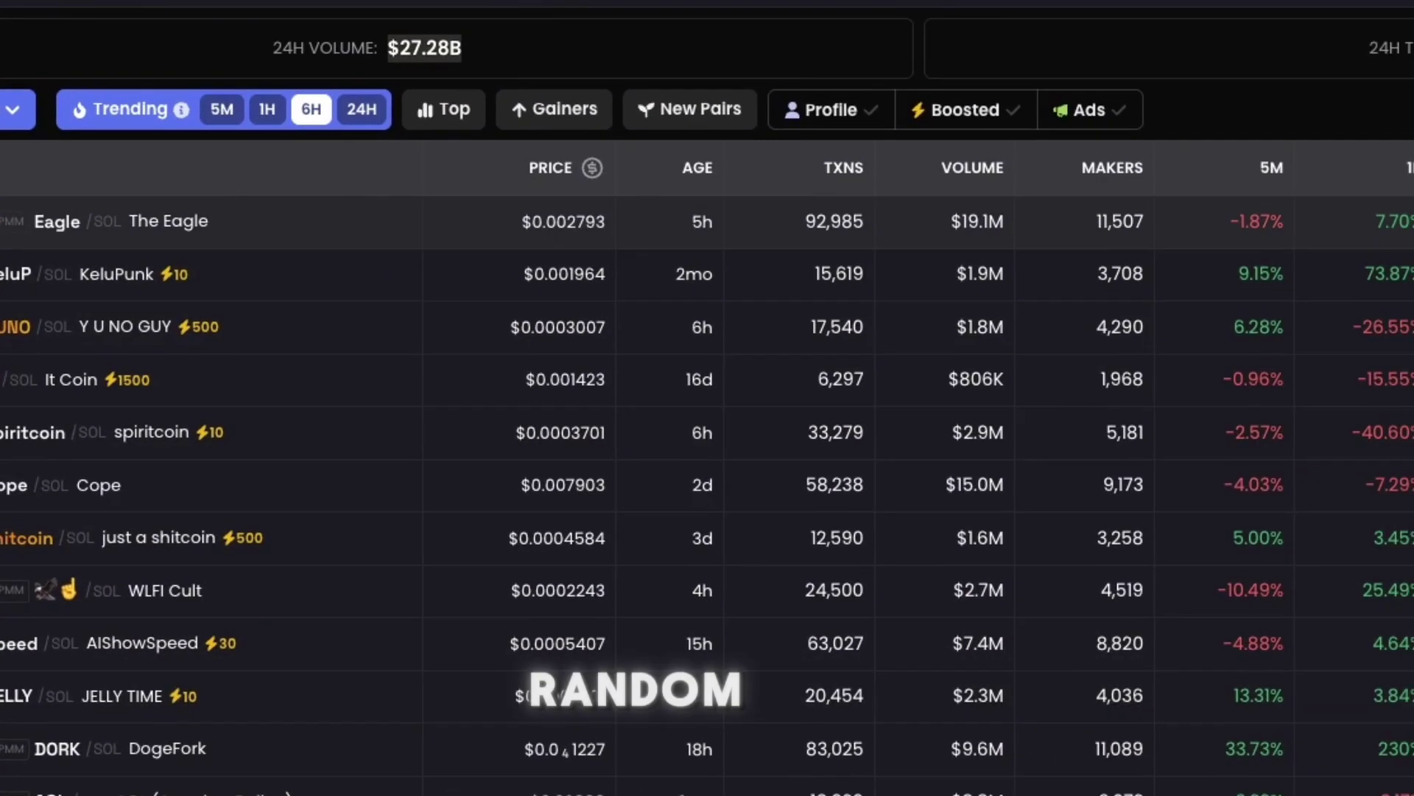
click(479, 227)
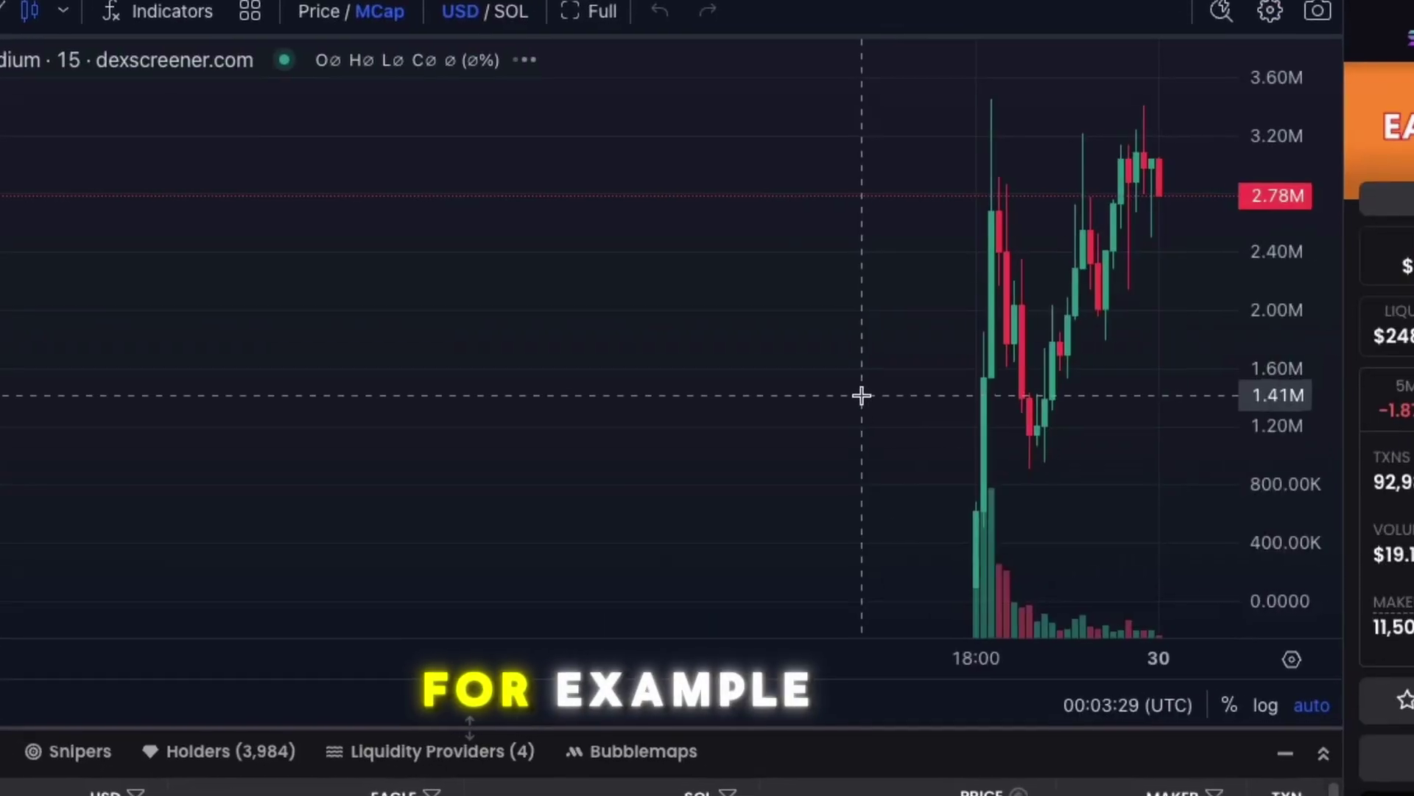
click(1222, 28)
click(661, 361)
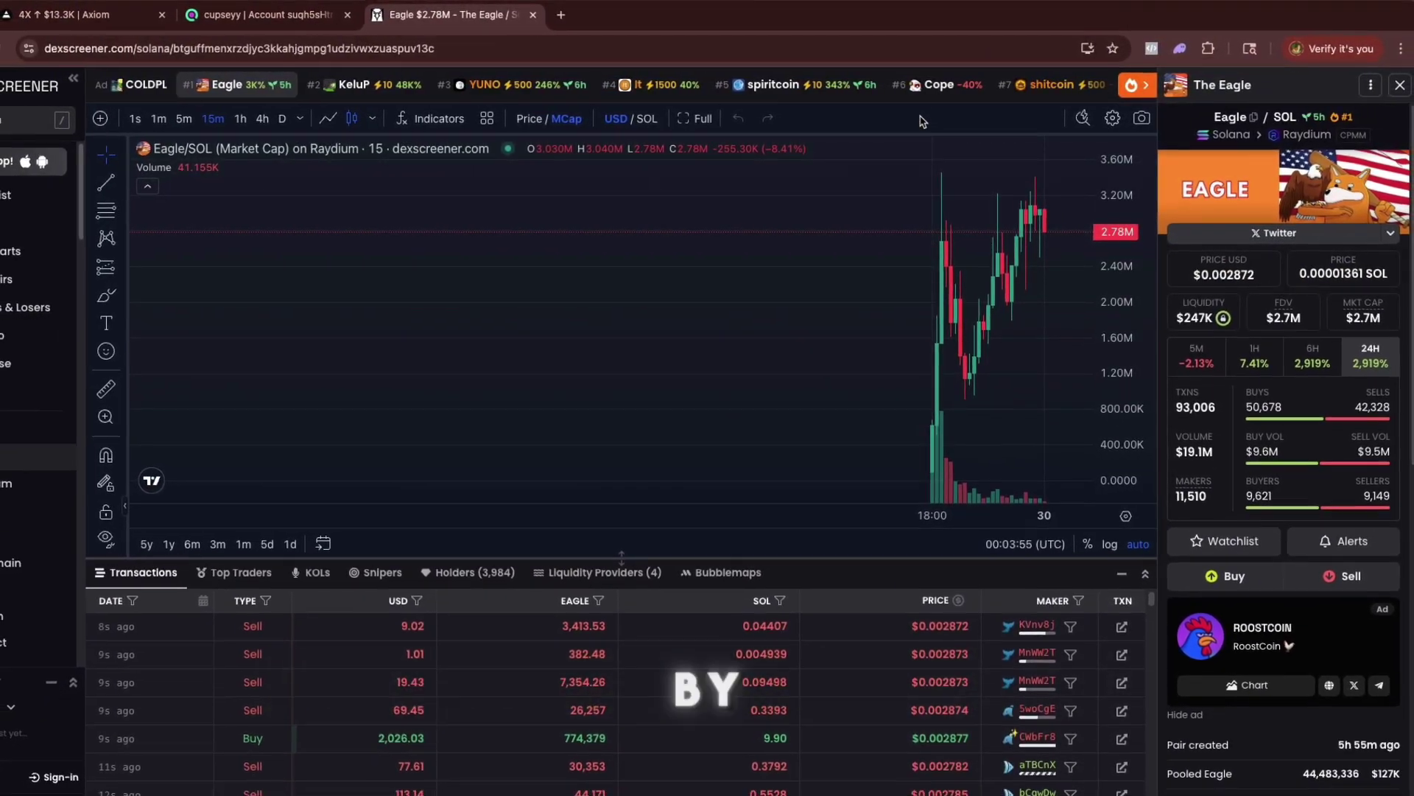
Step: Return to the Axiom 4X token page and scroll through its trades table
click(93, 22)
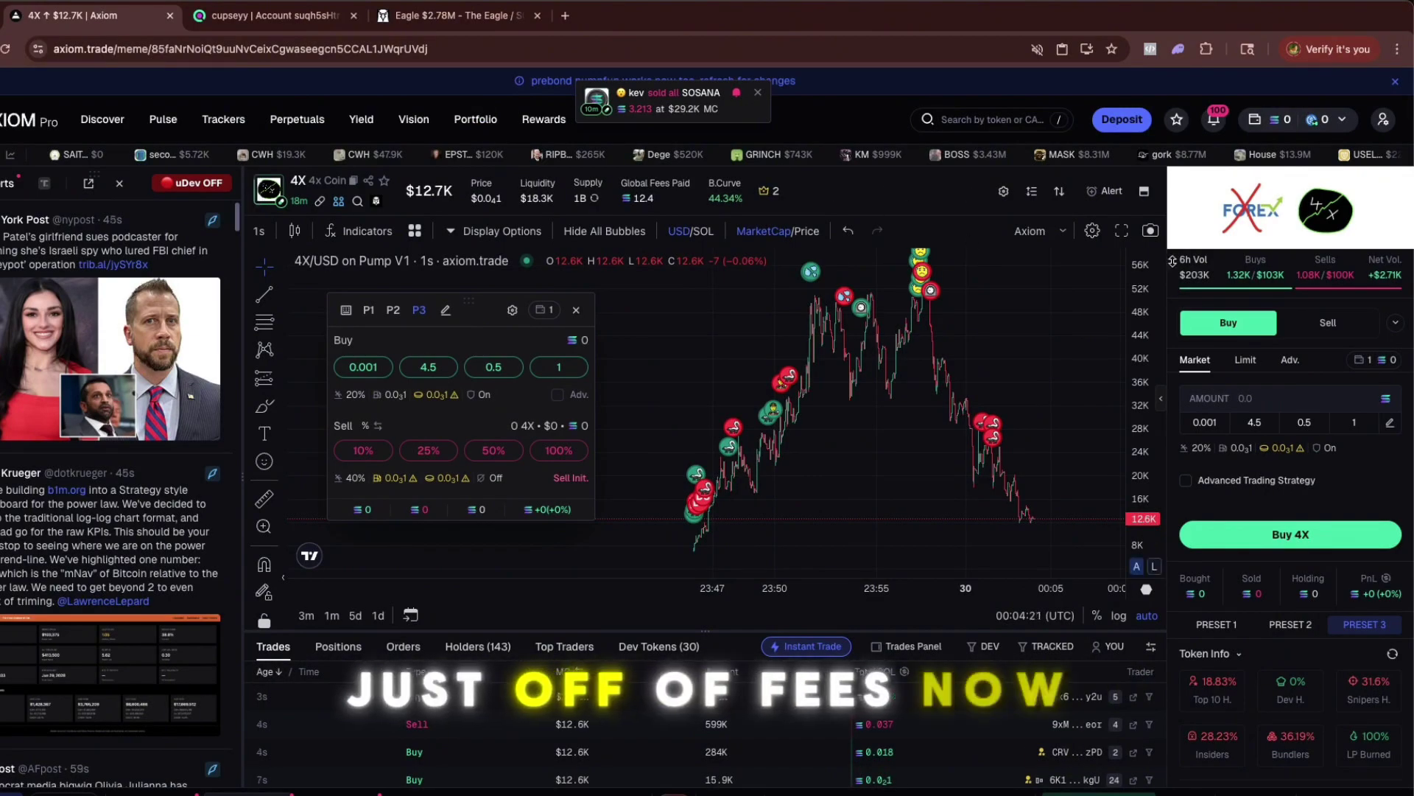
scroll(1264, 345, down, 2)
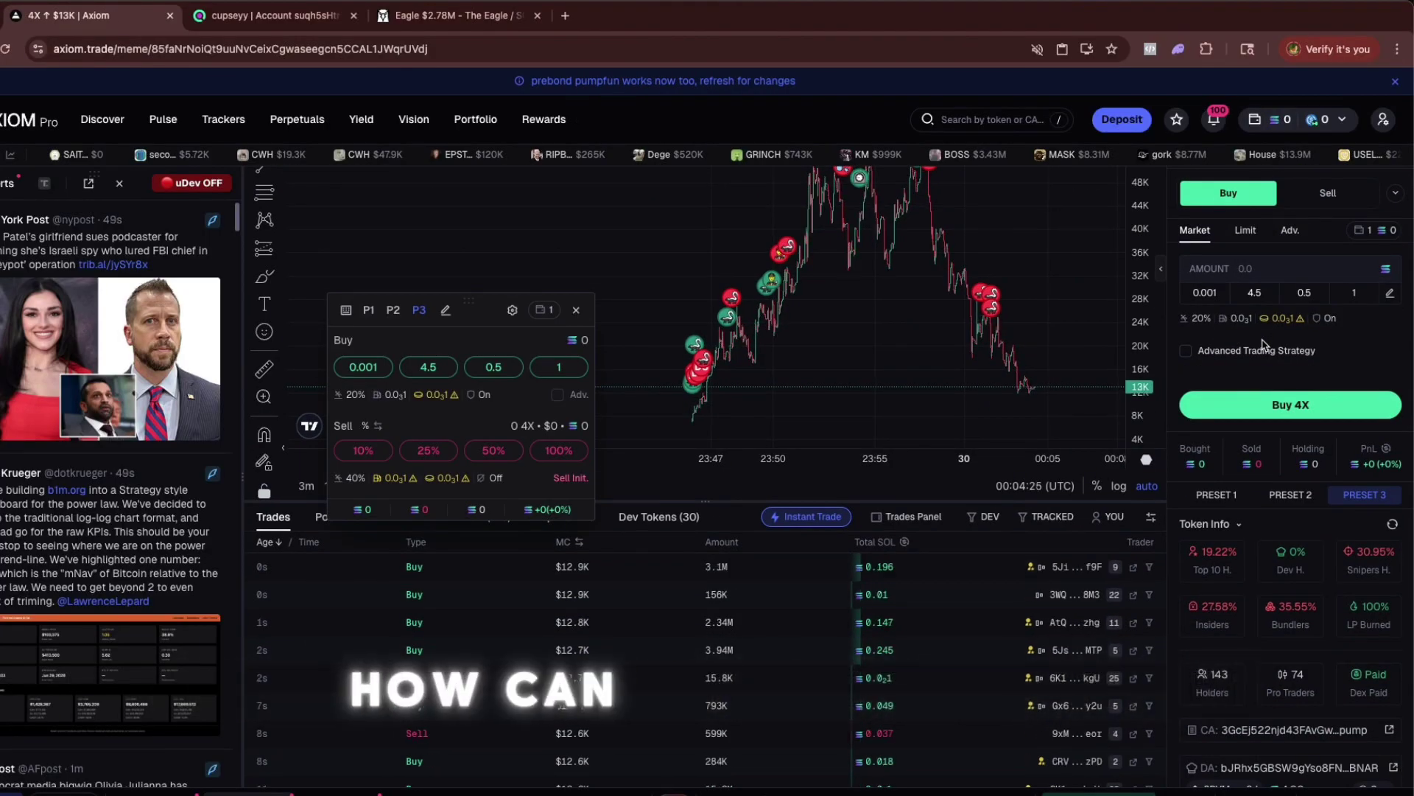
scroll(1264, 344, up, 2)
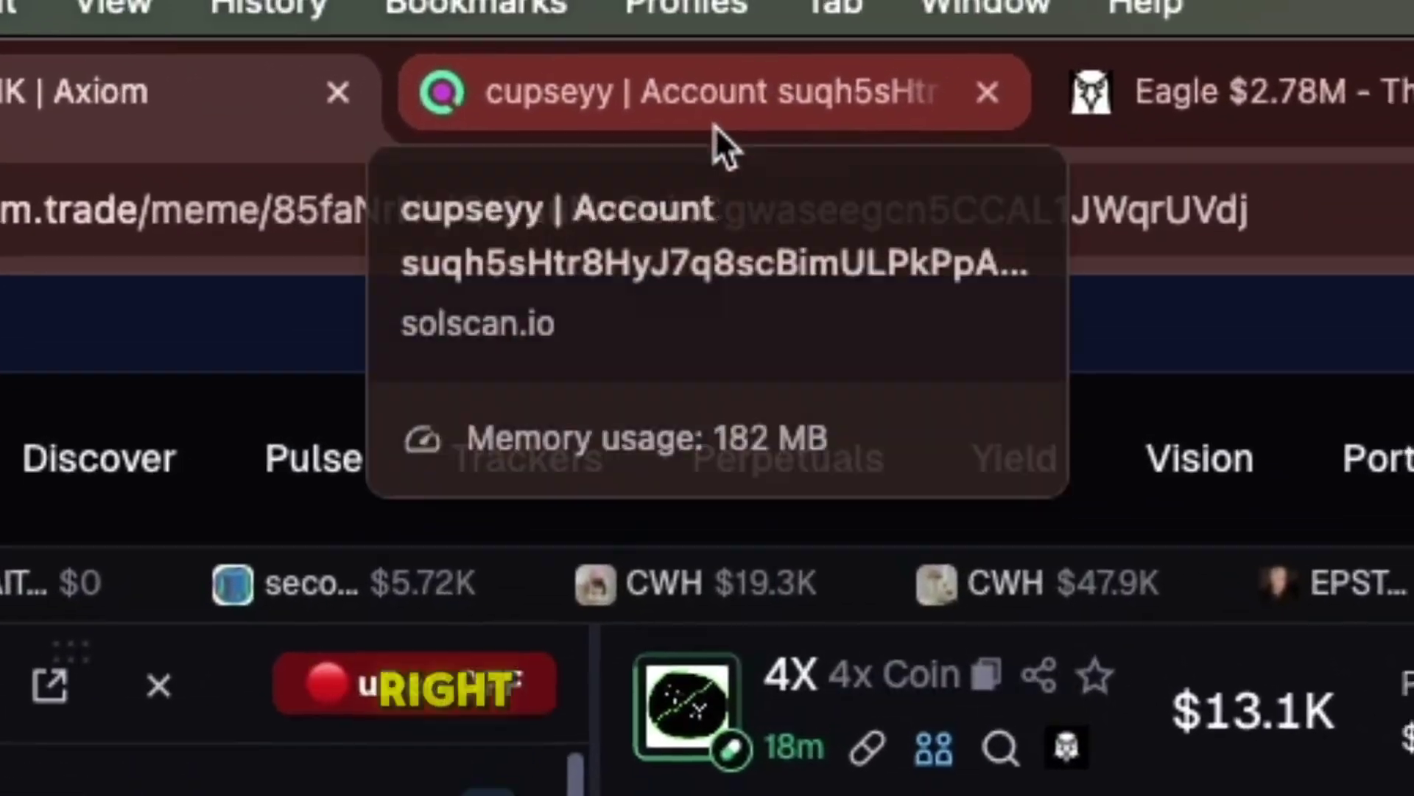
Step: Copy the tagged wallet's address into Solscan's search, then close Axiom's trades monitor
click(715, 126)
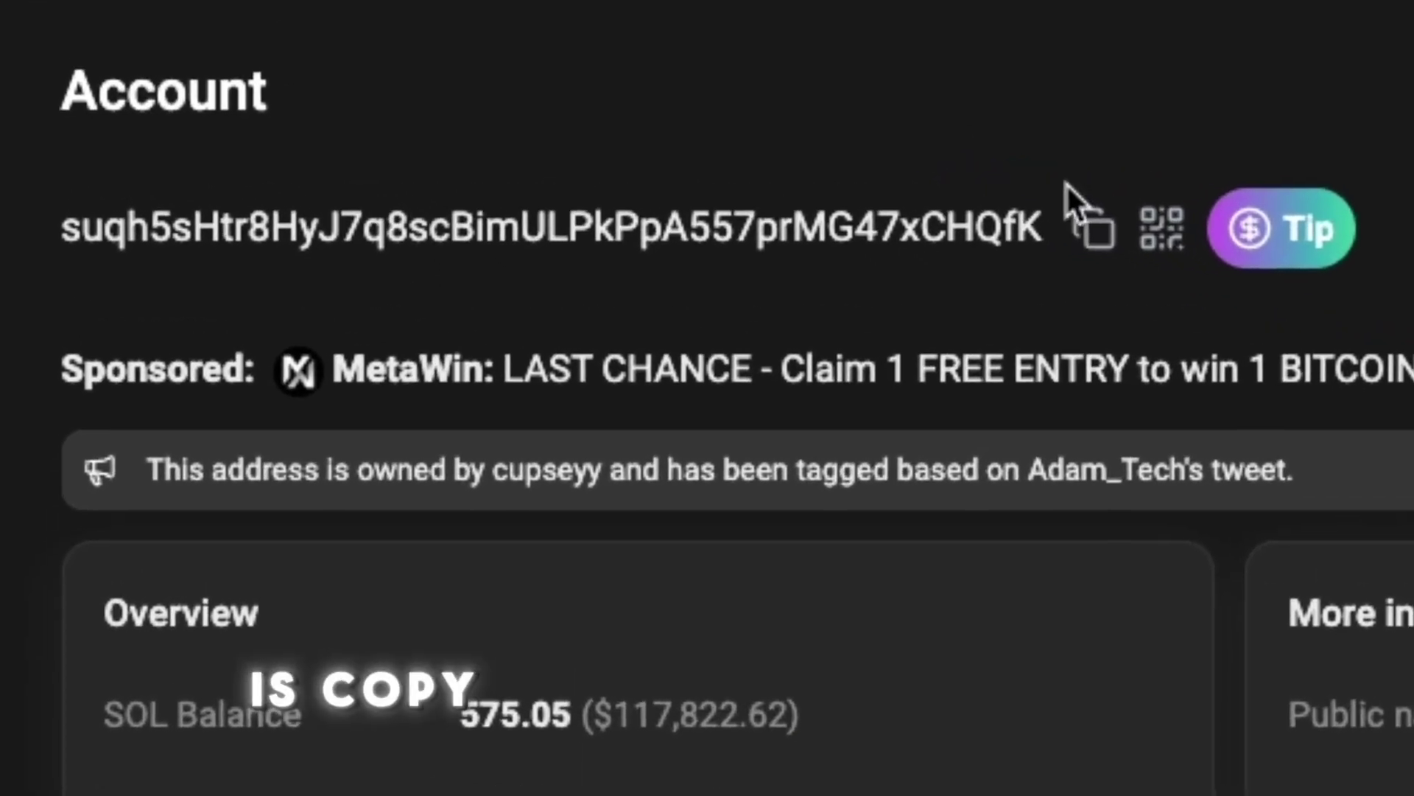
click(1094, 227)
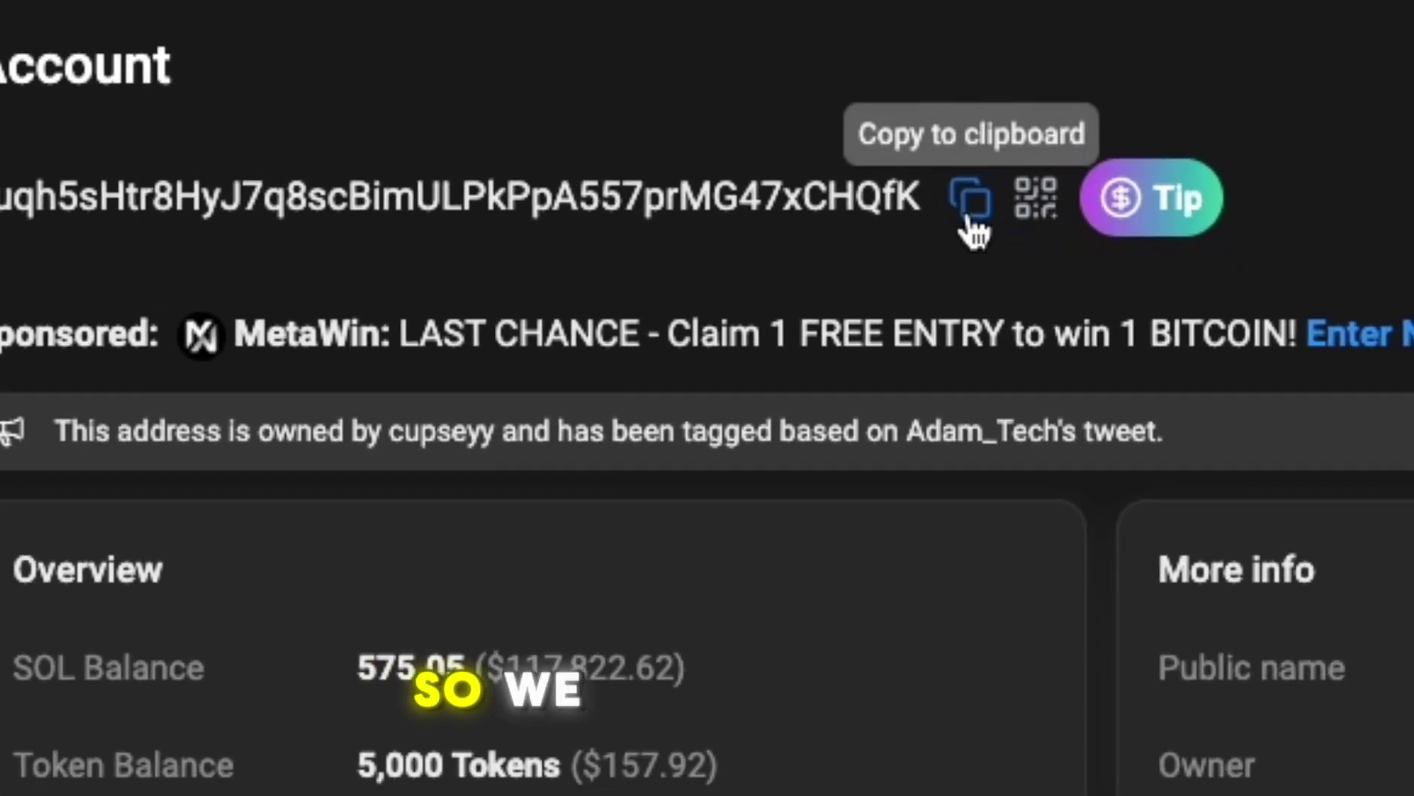
click(1100, 70)
key(ctrl+v)
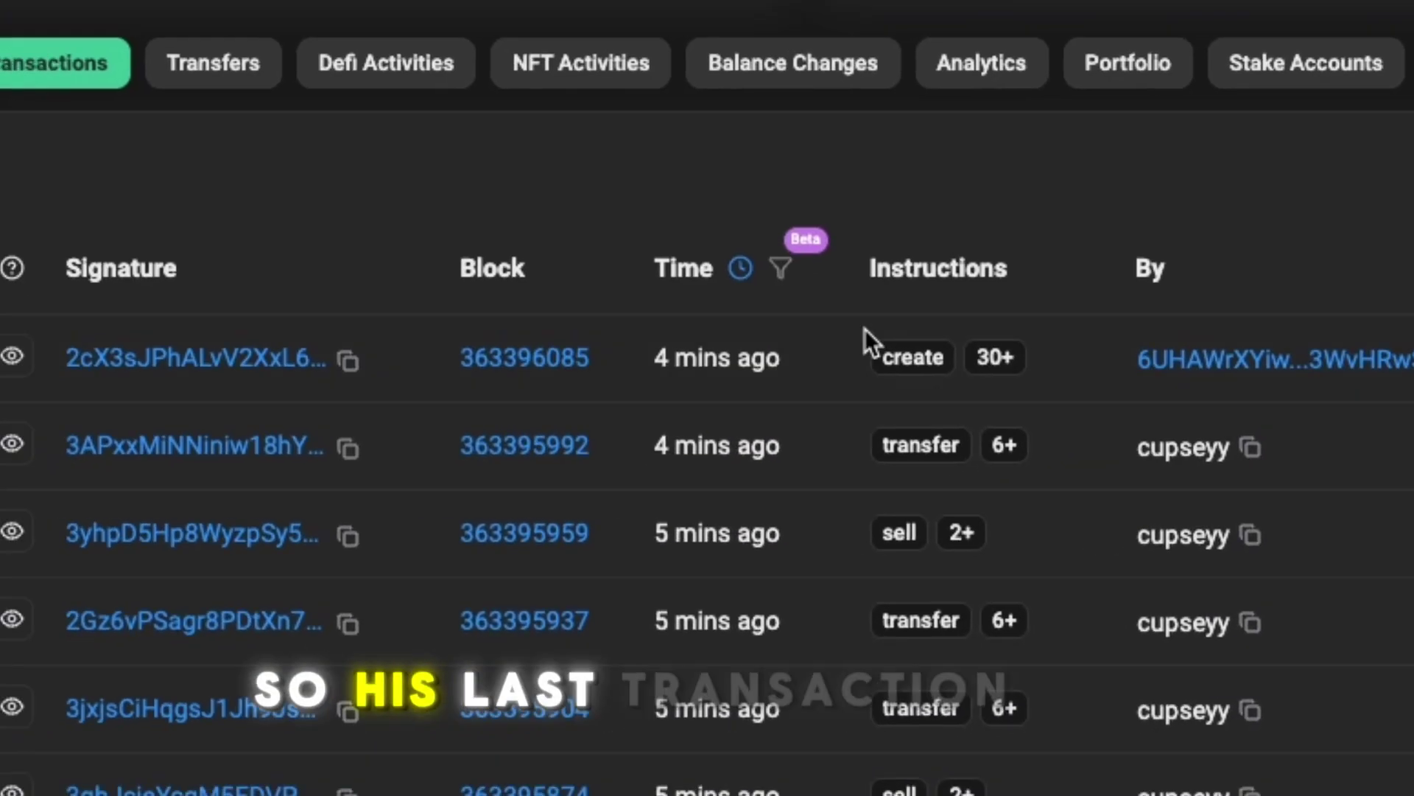
mouse_move(420, 728)
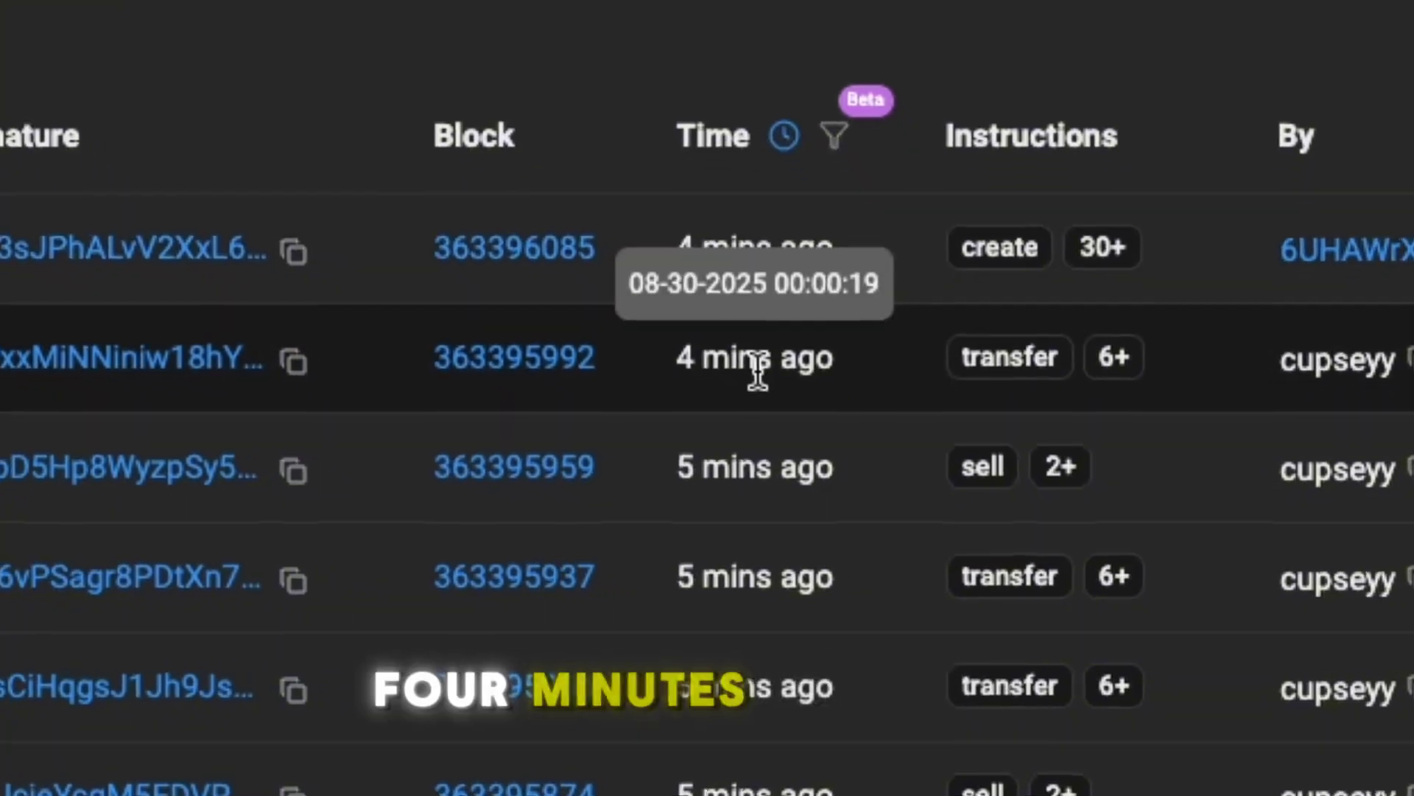
mouse_move(814, 505)
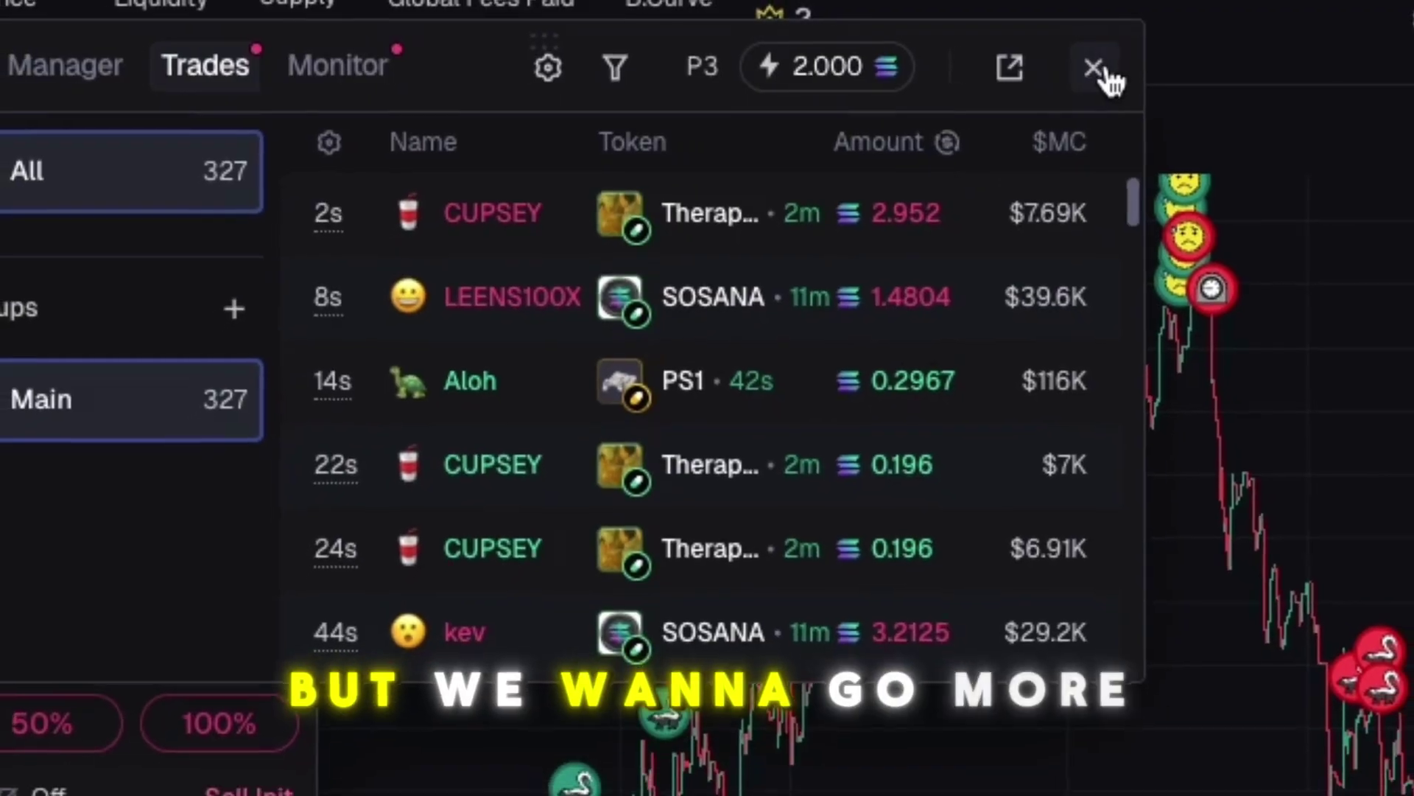
click(1119, 68)
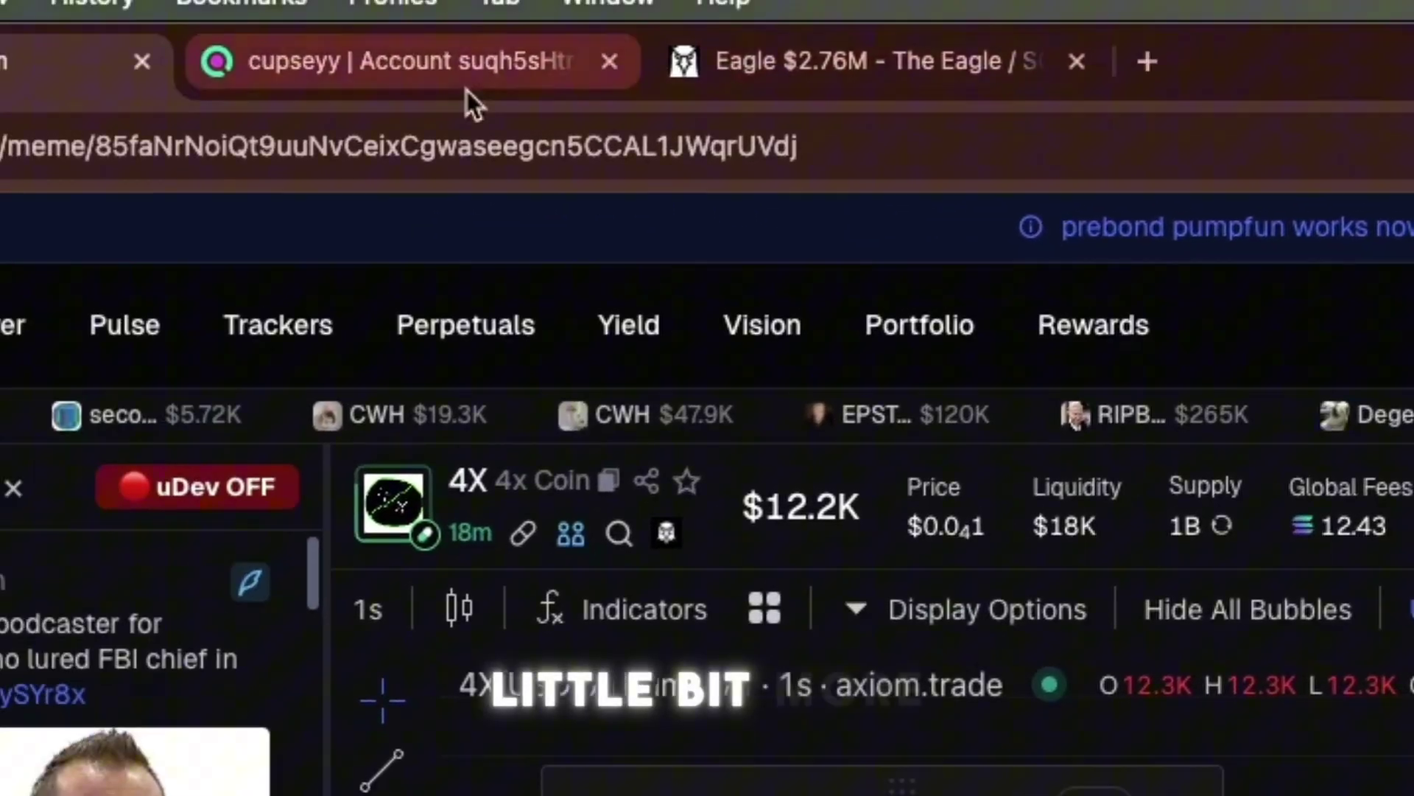
Step: Review the wallet's token holdings list and its funder, Coinbase Hot Wallet 2
click(467, 101)
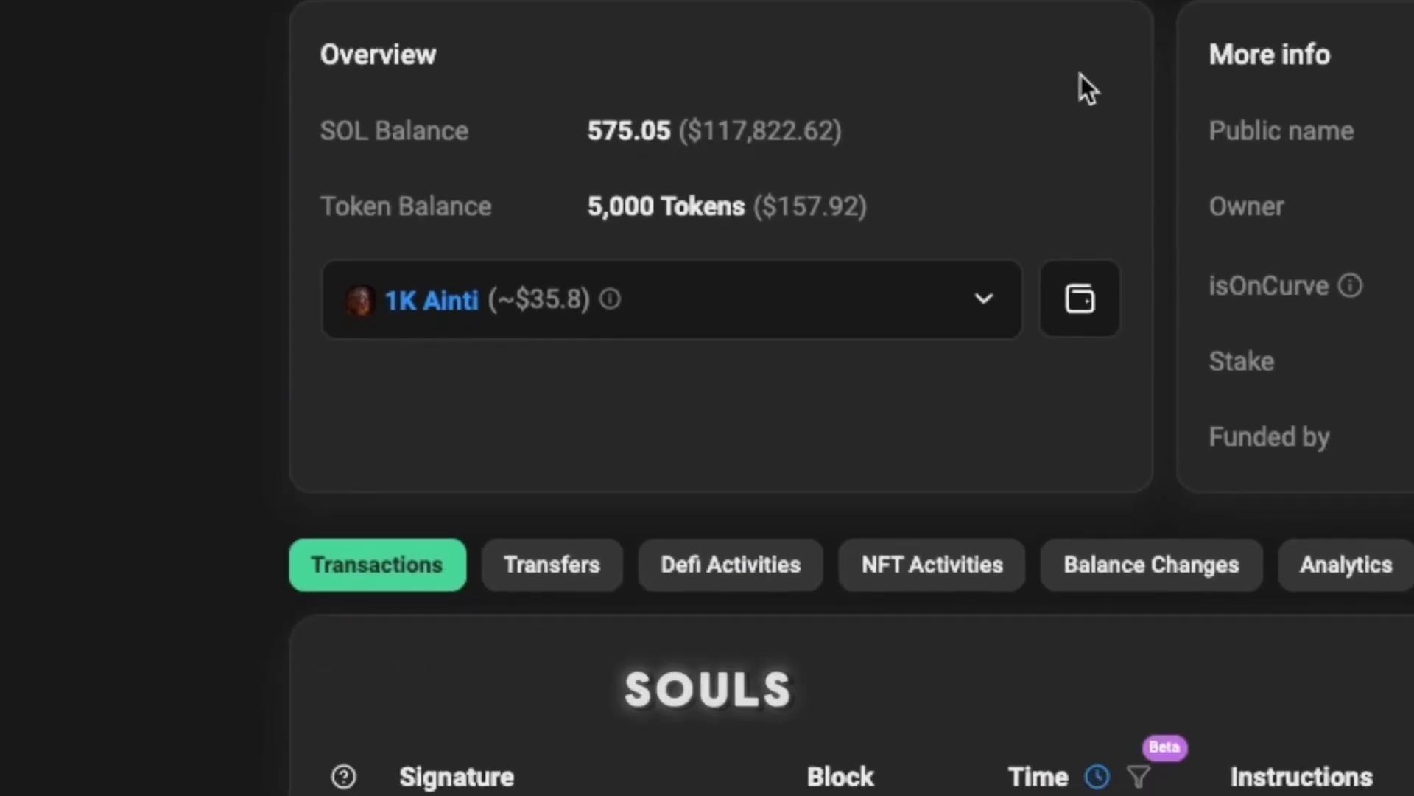
scroll(777, 218, up, 3)
scroll(730, 361, down, 3)
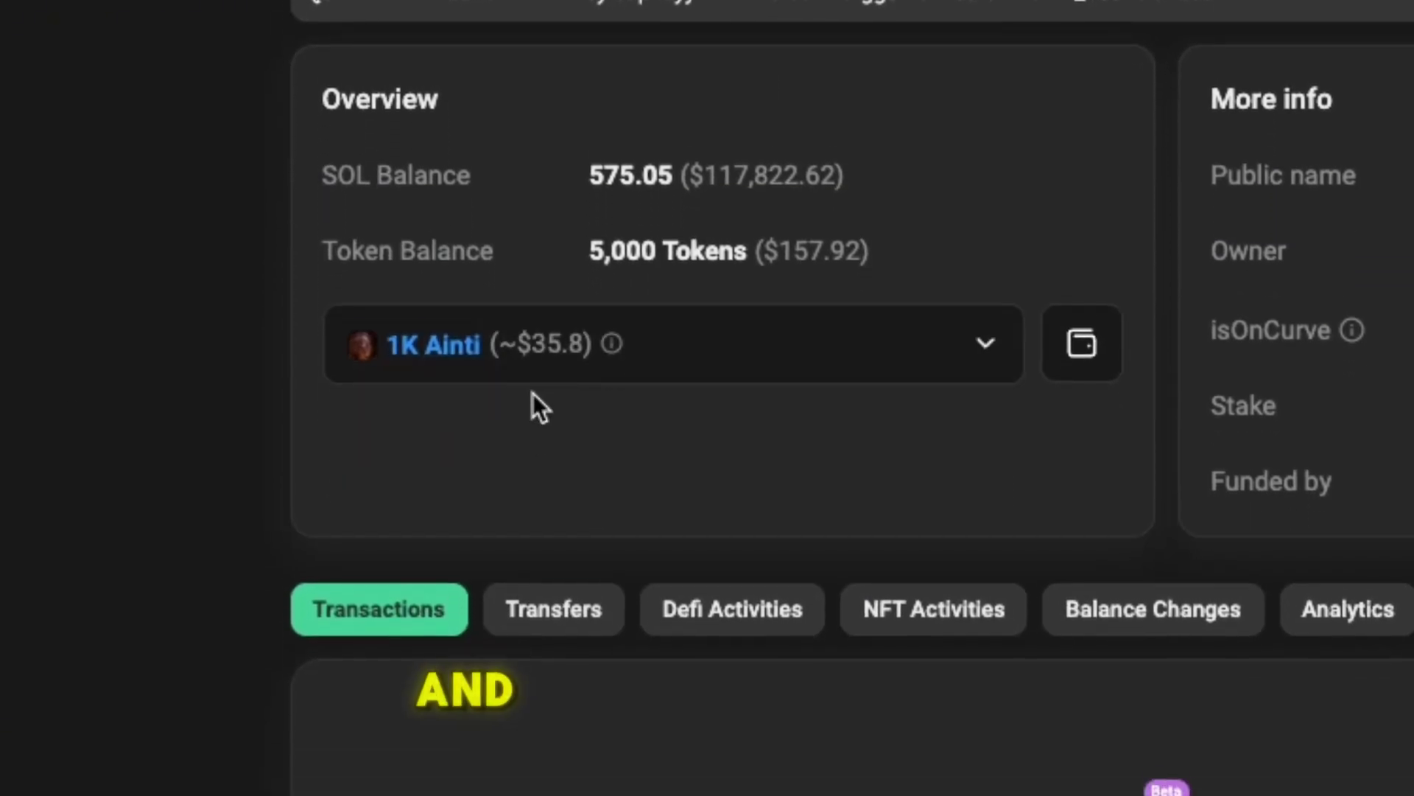
scroll(532, 393, down, 2)
click(644, 246)
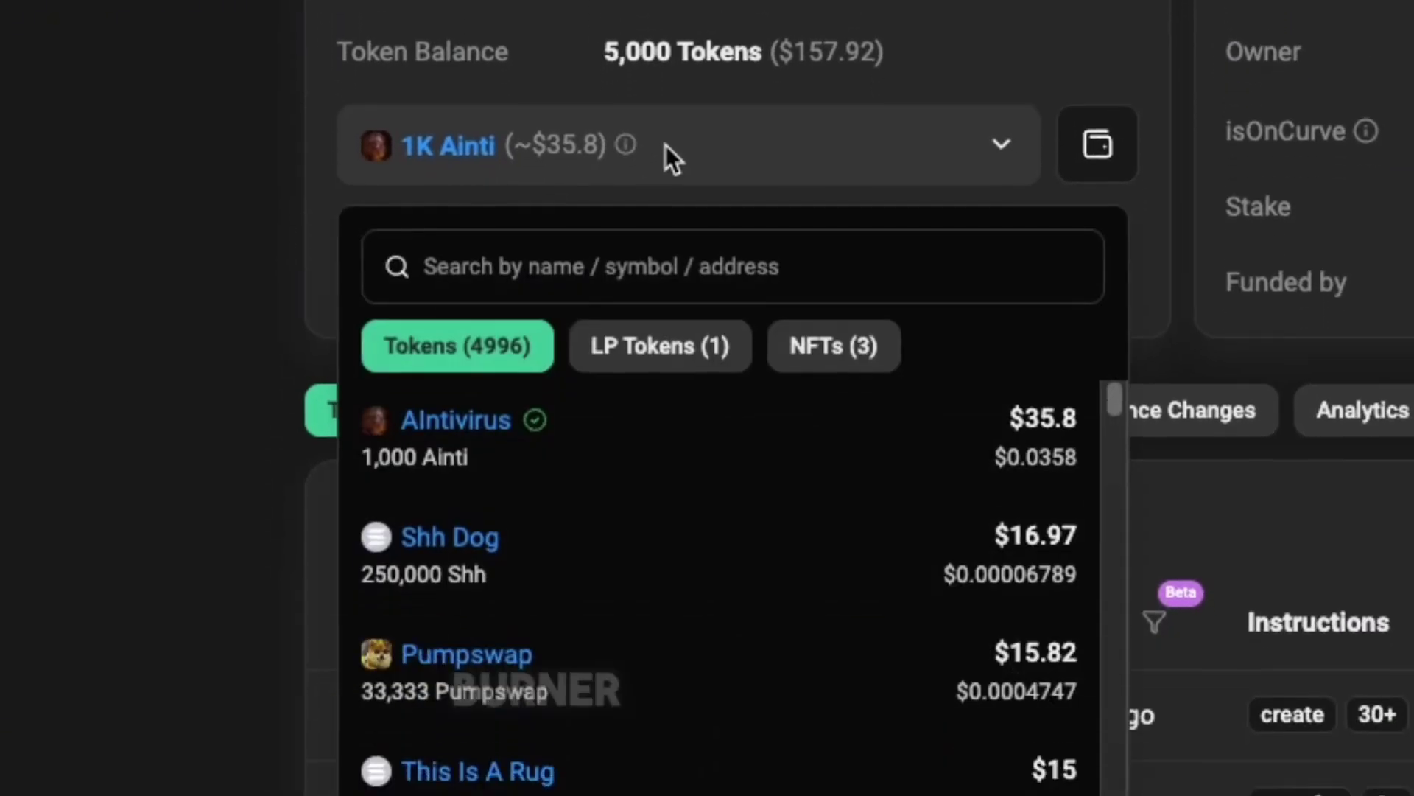
scroll(893, 383, down, 8)
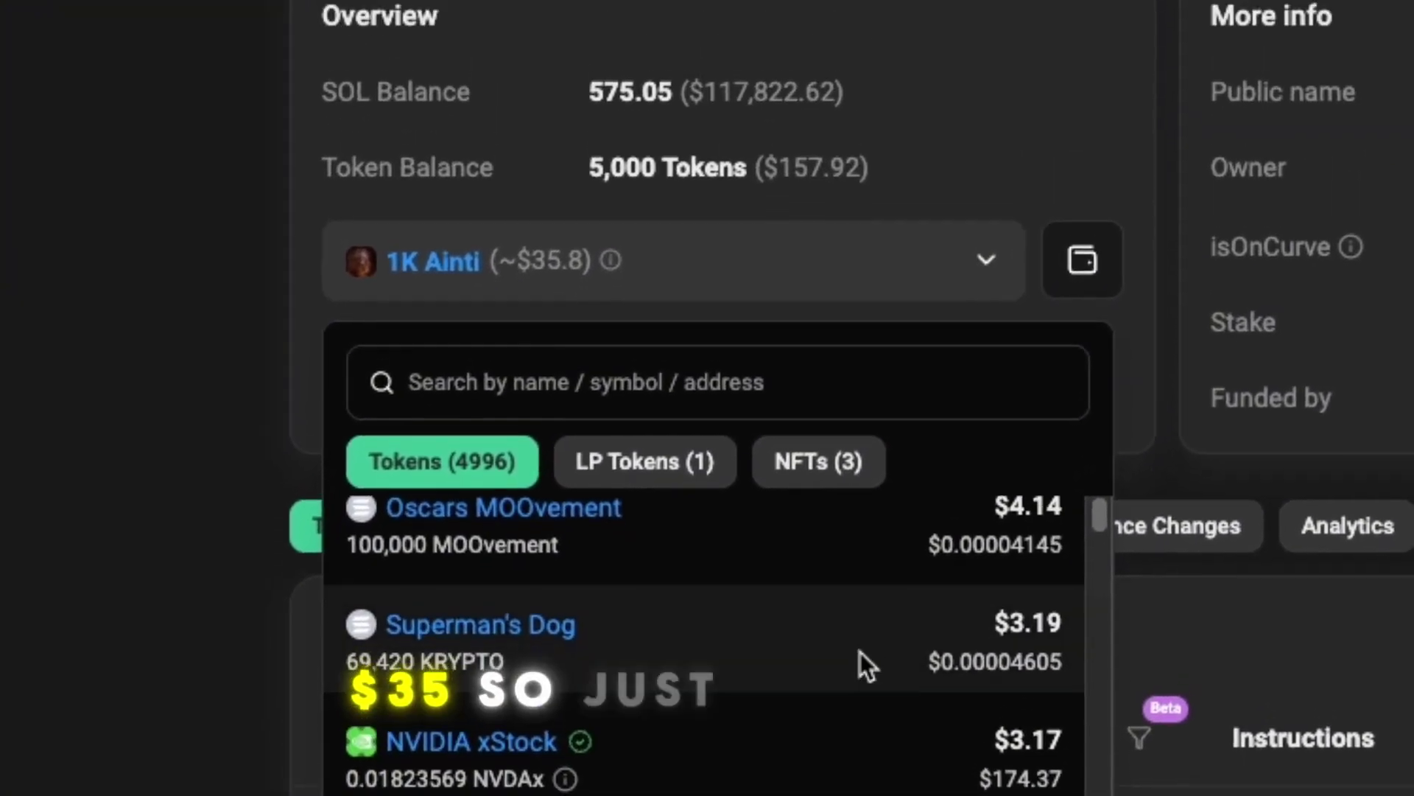
scroll(870, 443, up, 8)
click(727, 238)
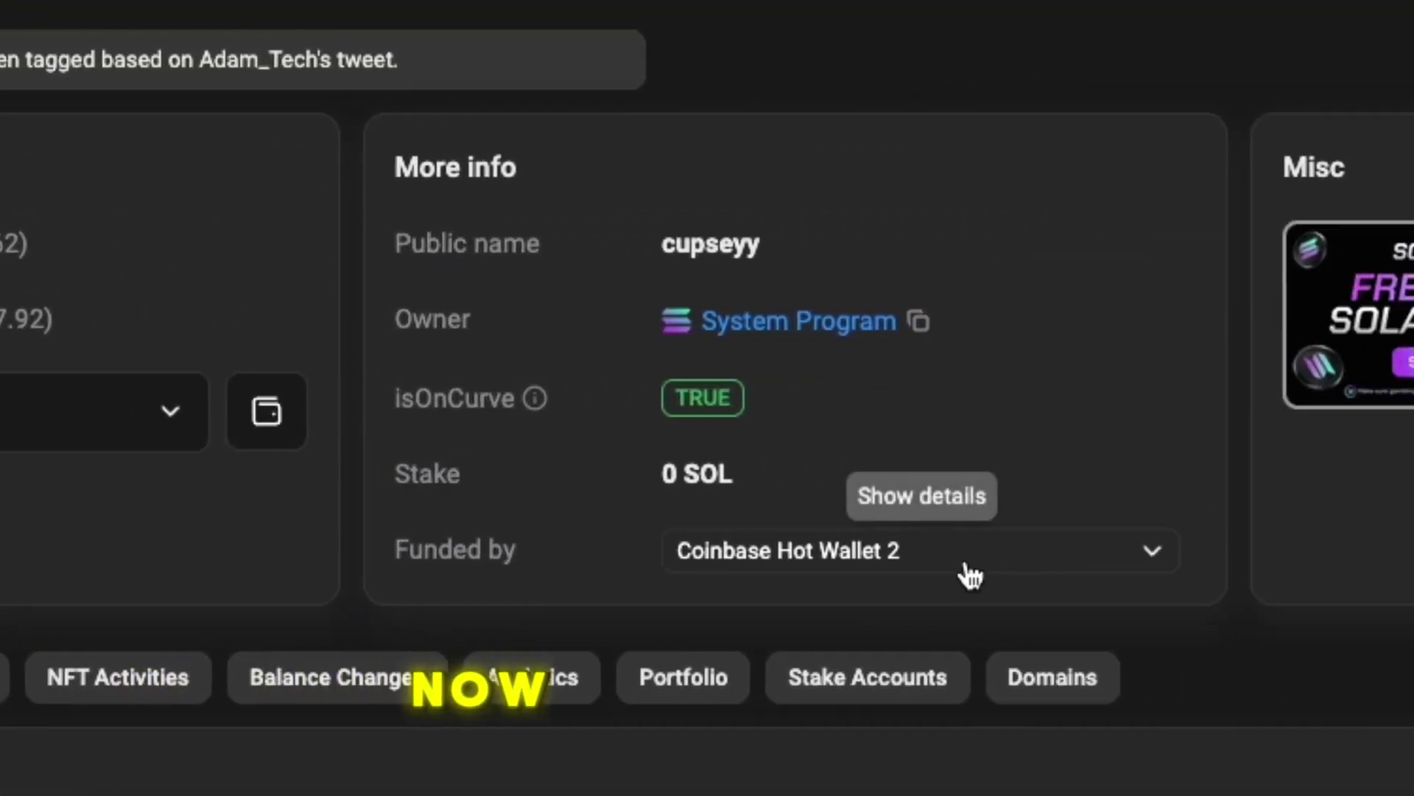
click(880, 574)
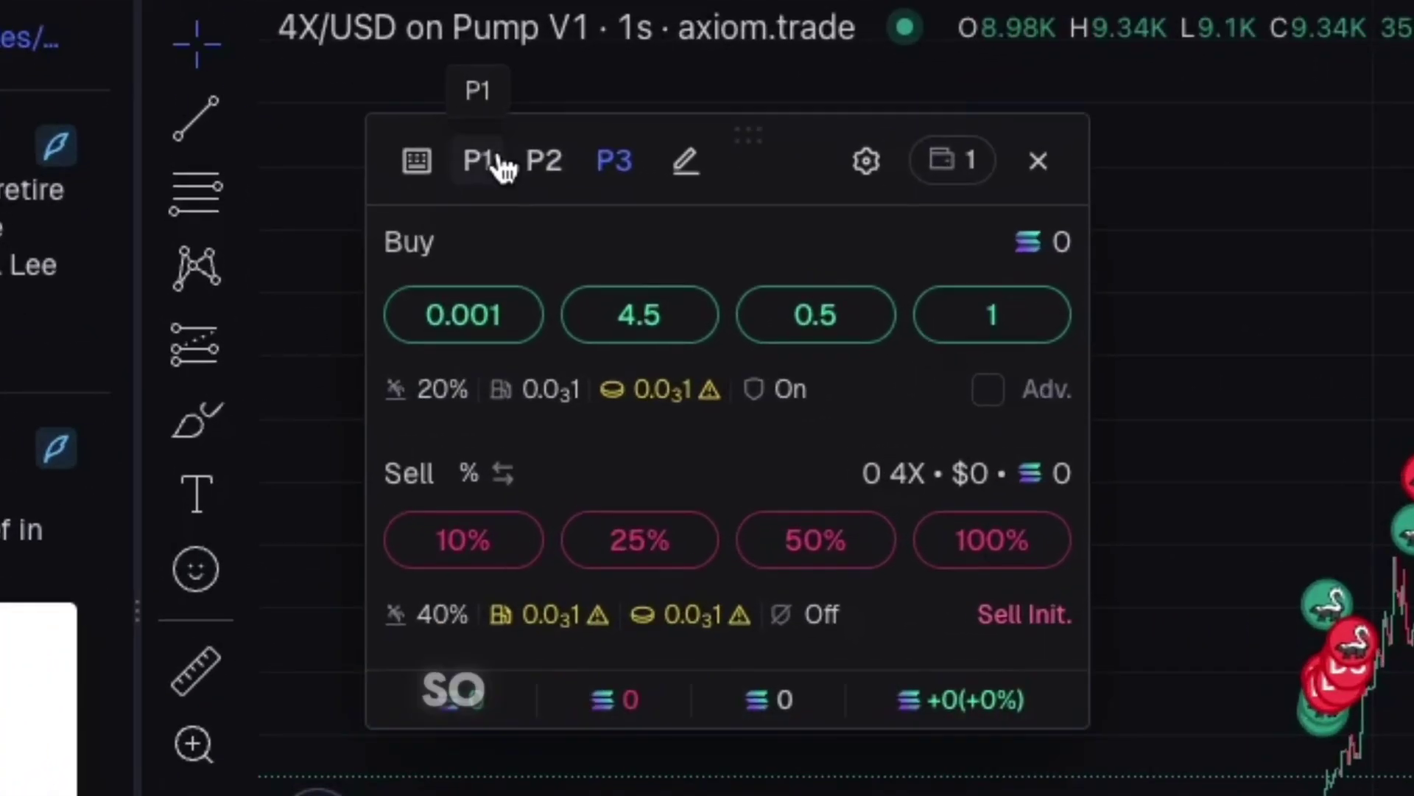
Step: Switch between trading presets to compare fees, finishing on P1 with 20% and 0.001
click(378, 284)
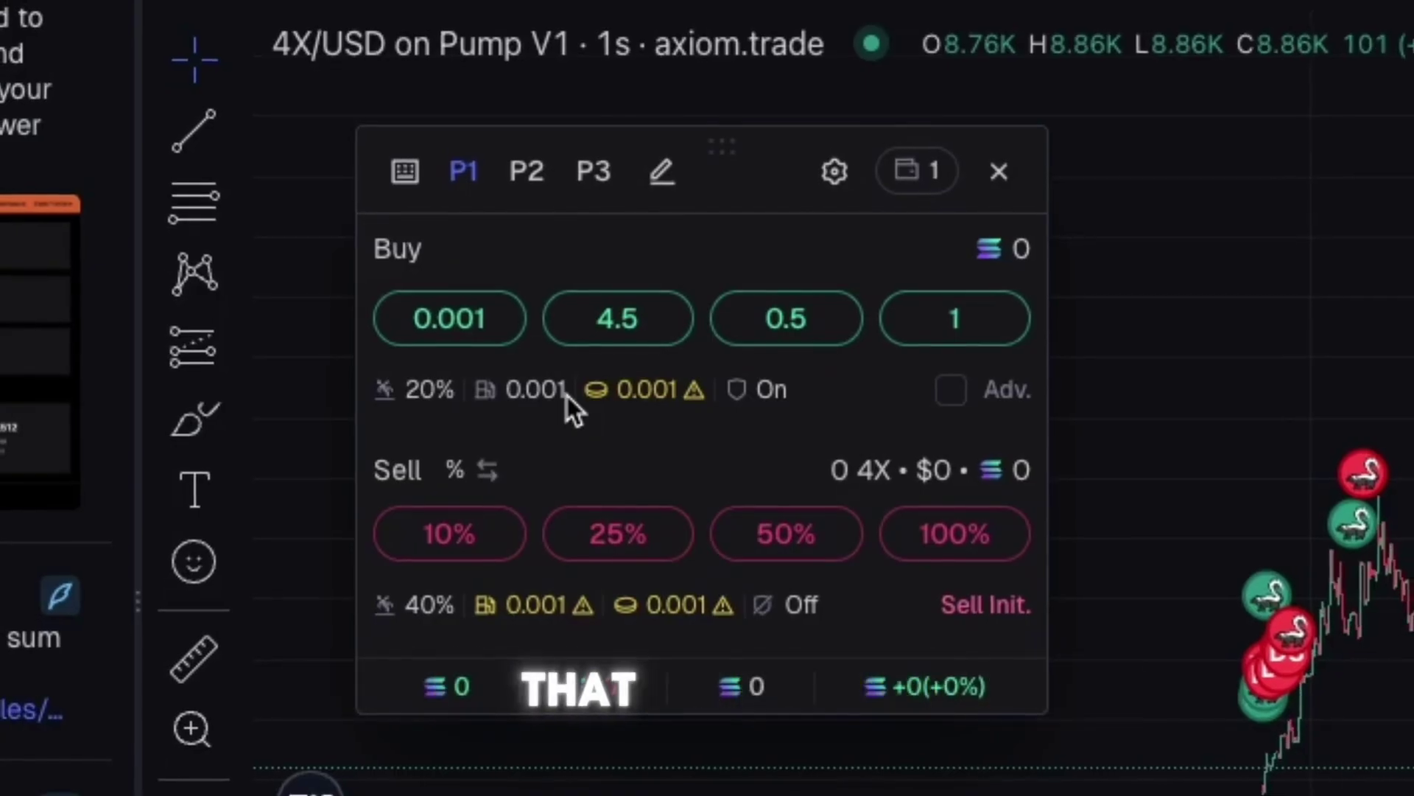
mouse_move(615, 373)
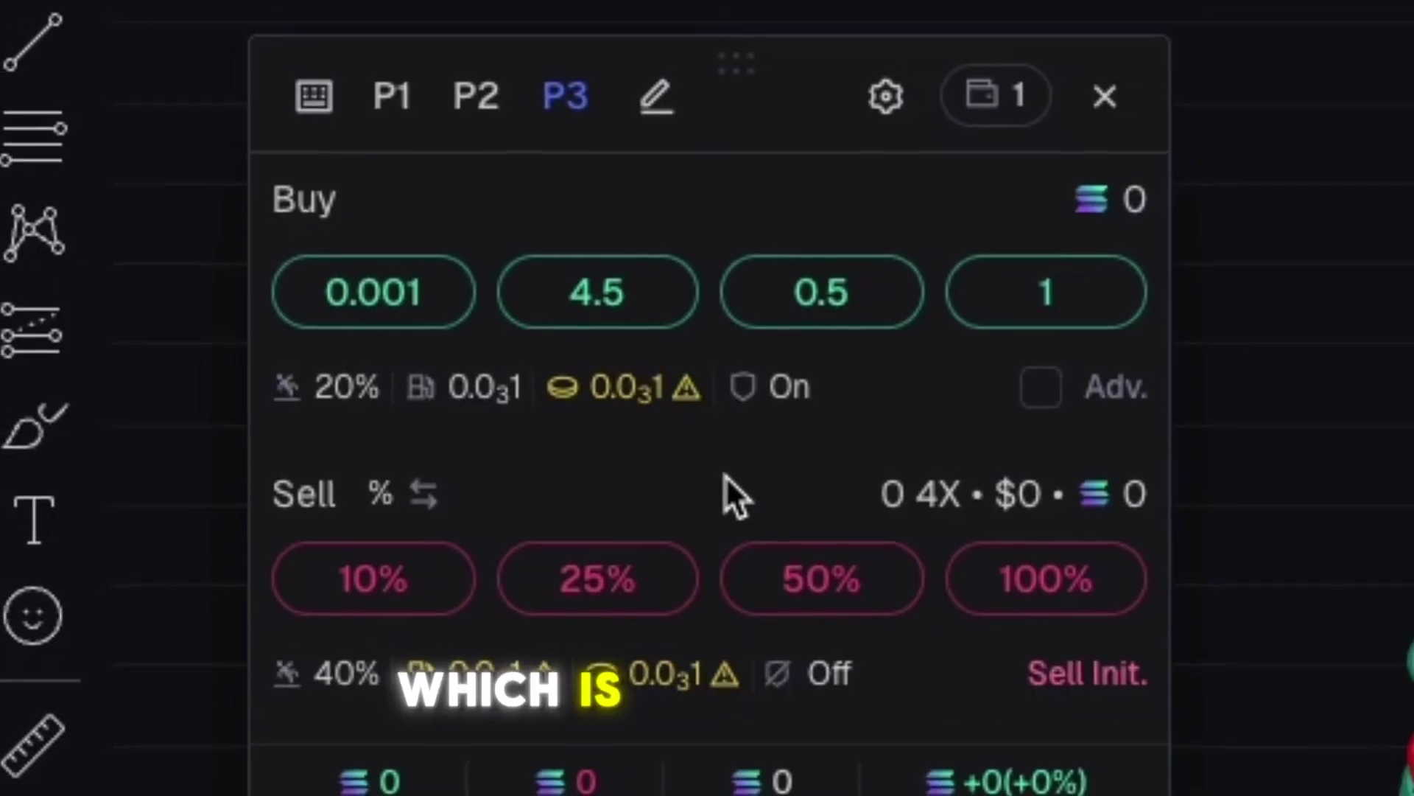
click(435, 123)
click(492, 126)
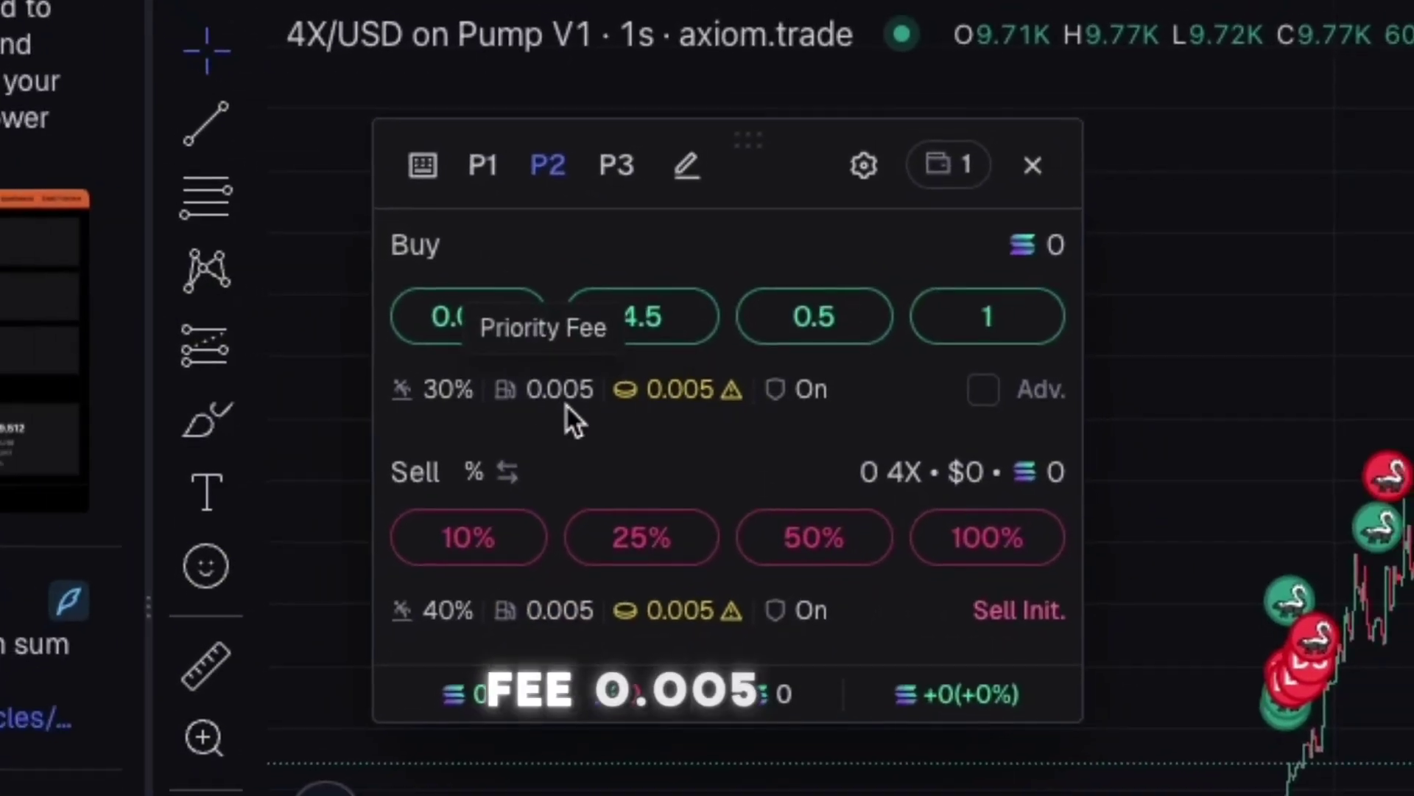
click(471, 156)
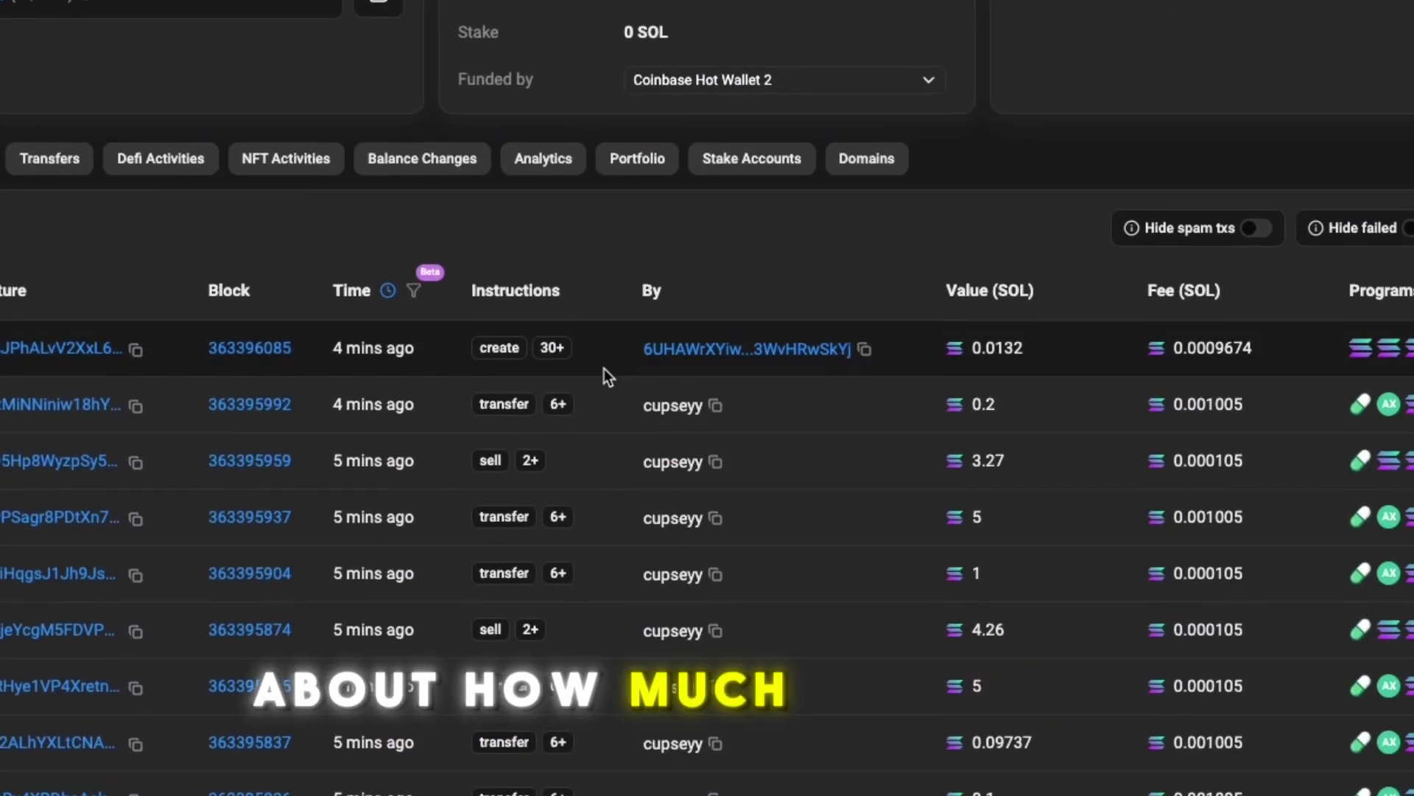
Step: Pan the 4X chart to earlier times and sort the trades oldest first
scroll(604, 369, down, 8)
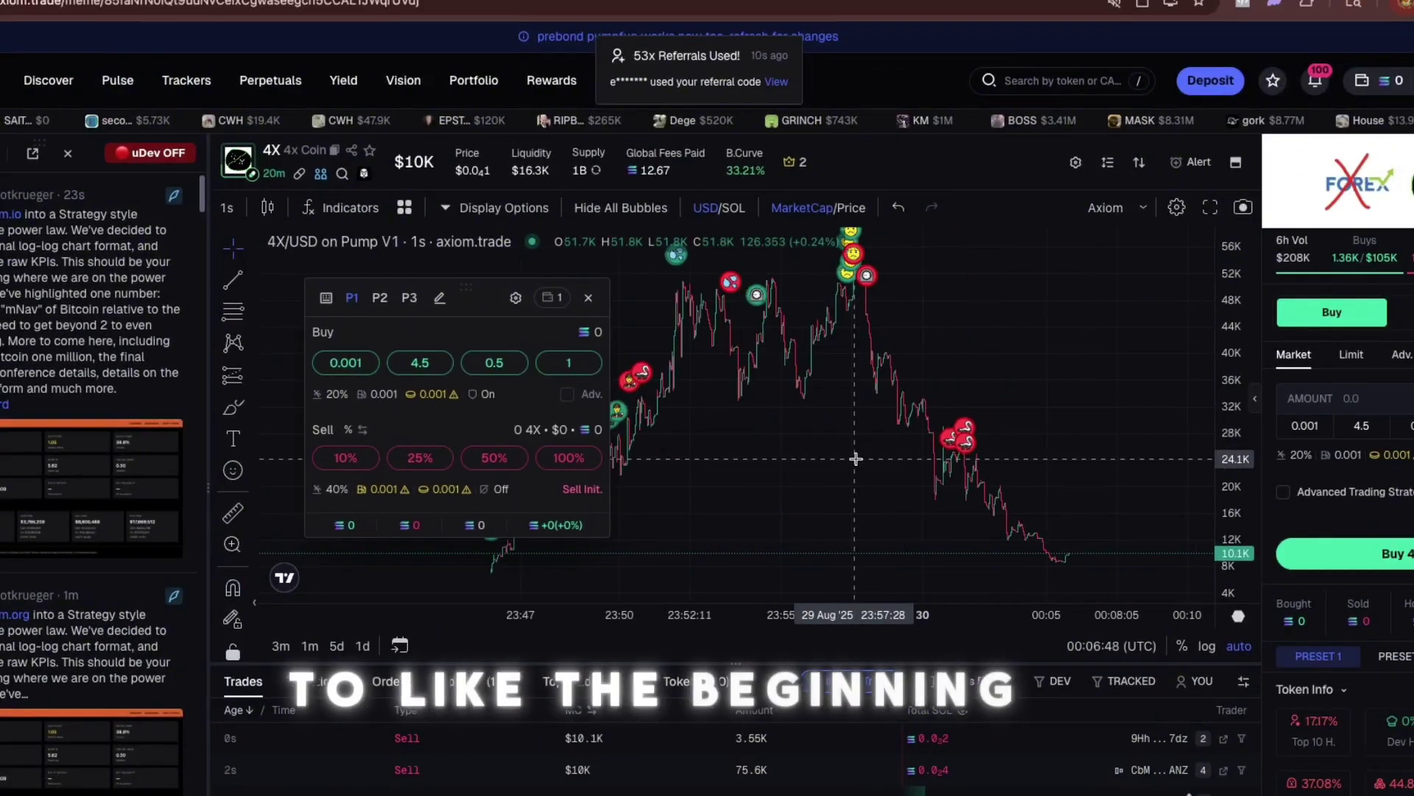
drag(855, 458, 1026, 418)
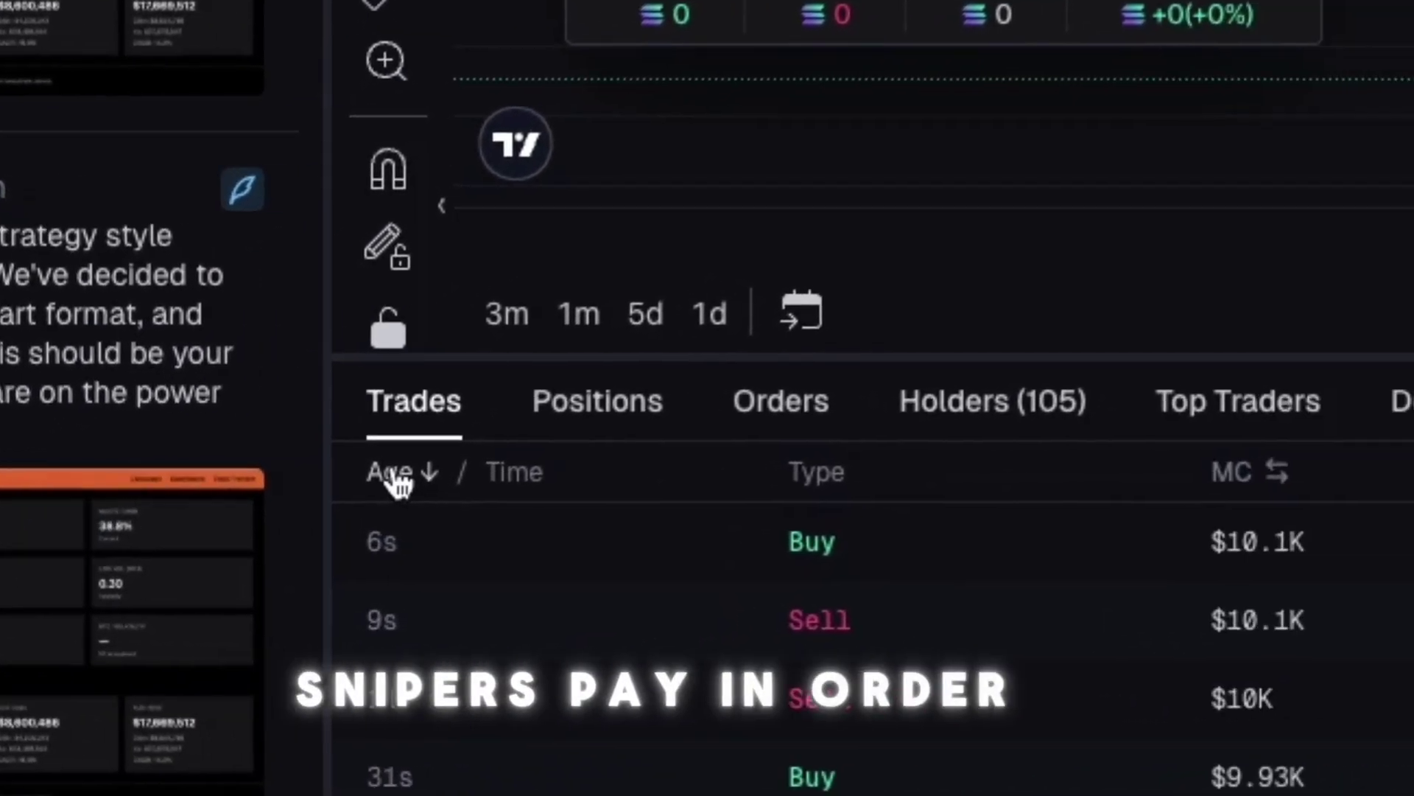
click(472, 558)
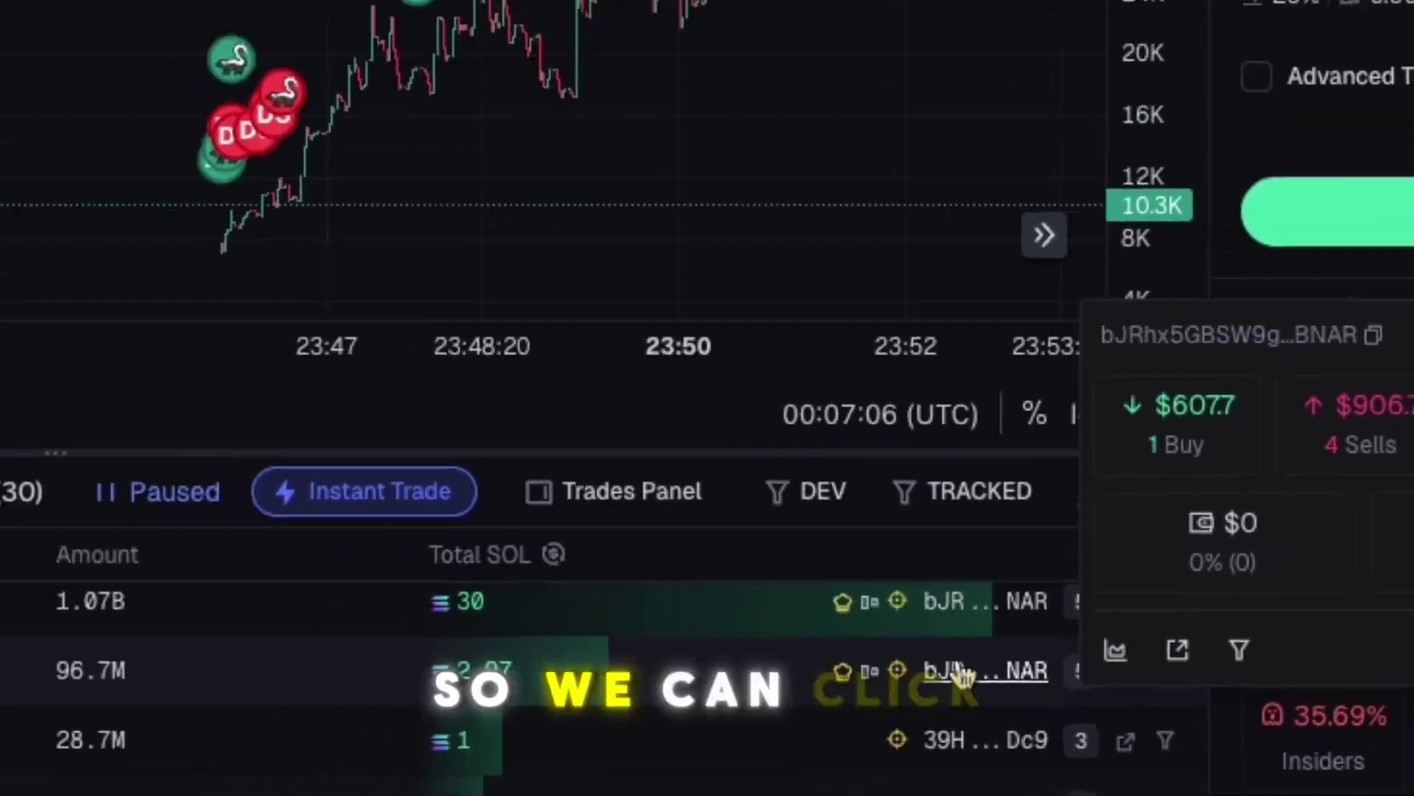
Step: Search Solscan for the early sniper's wallet address, then for the dev's wallet
click(1061, 565)
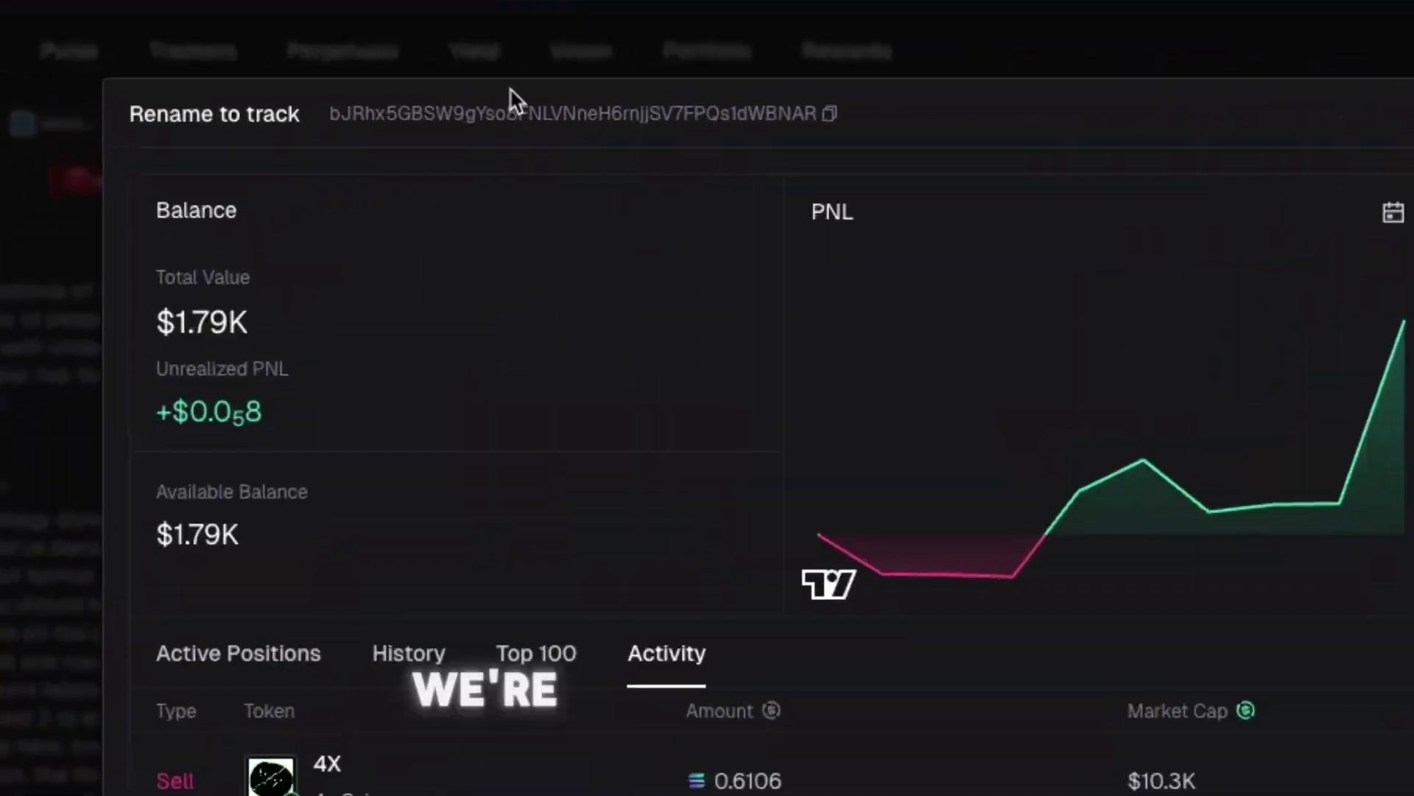
click(516, 112)
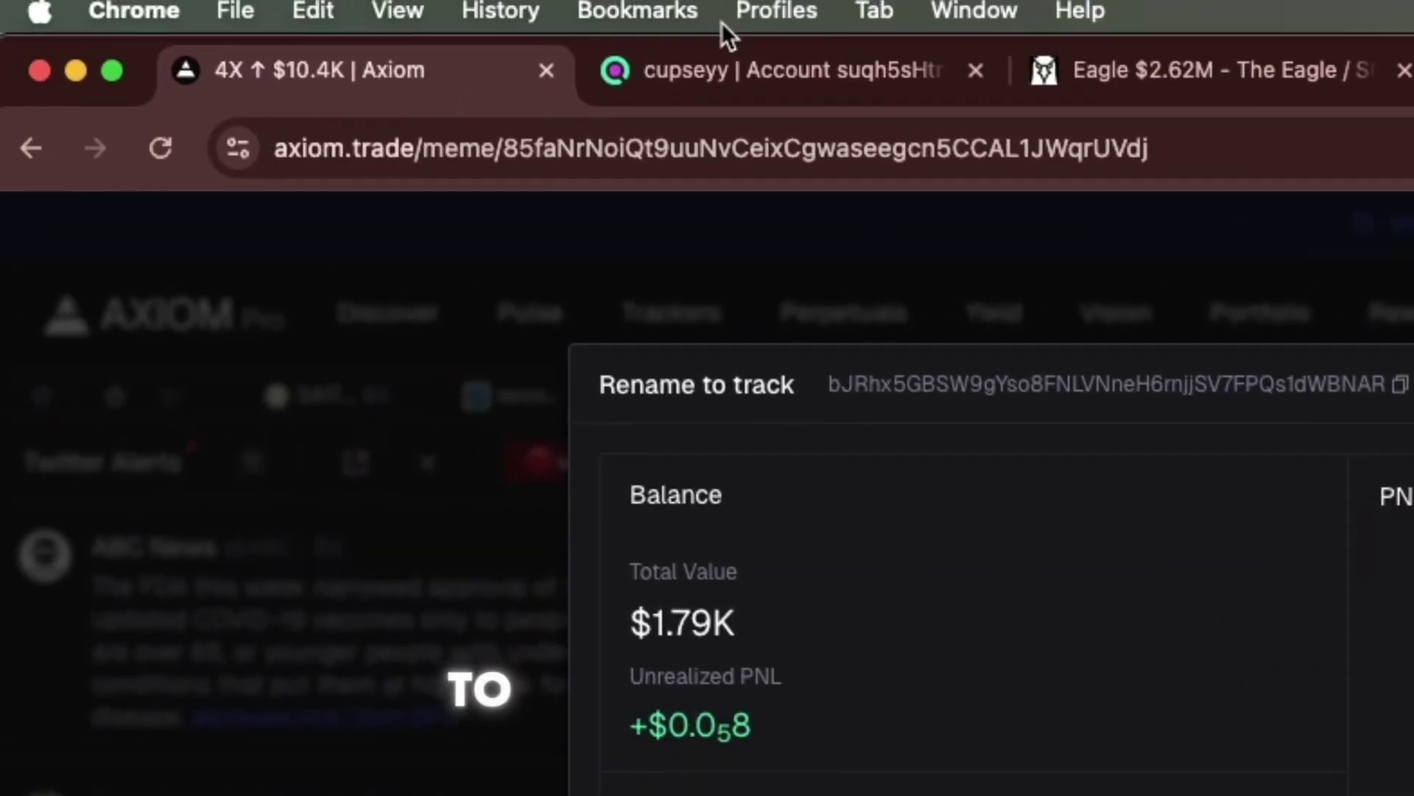
click(755, 66)
click(987, 151)
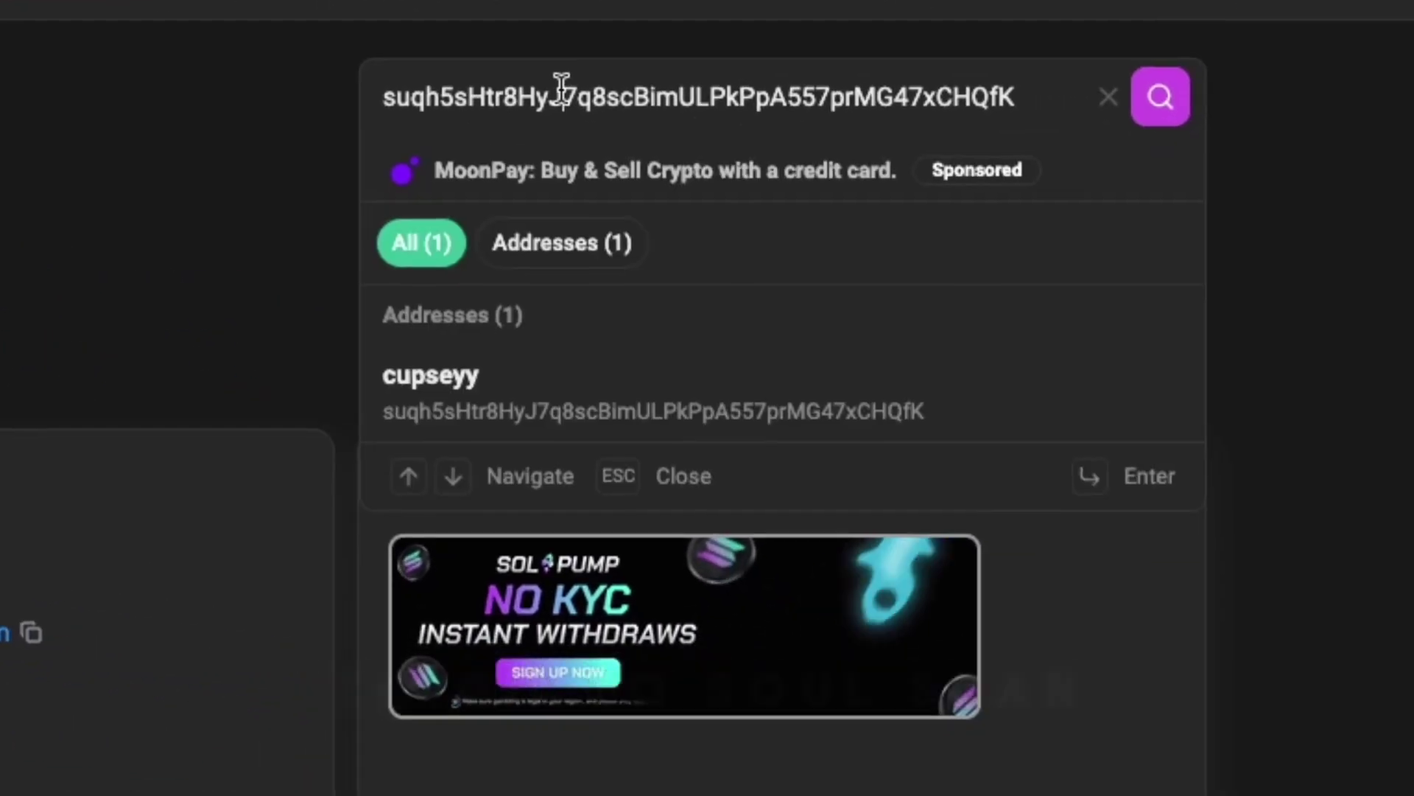
key(ctrl+v)
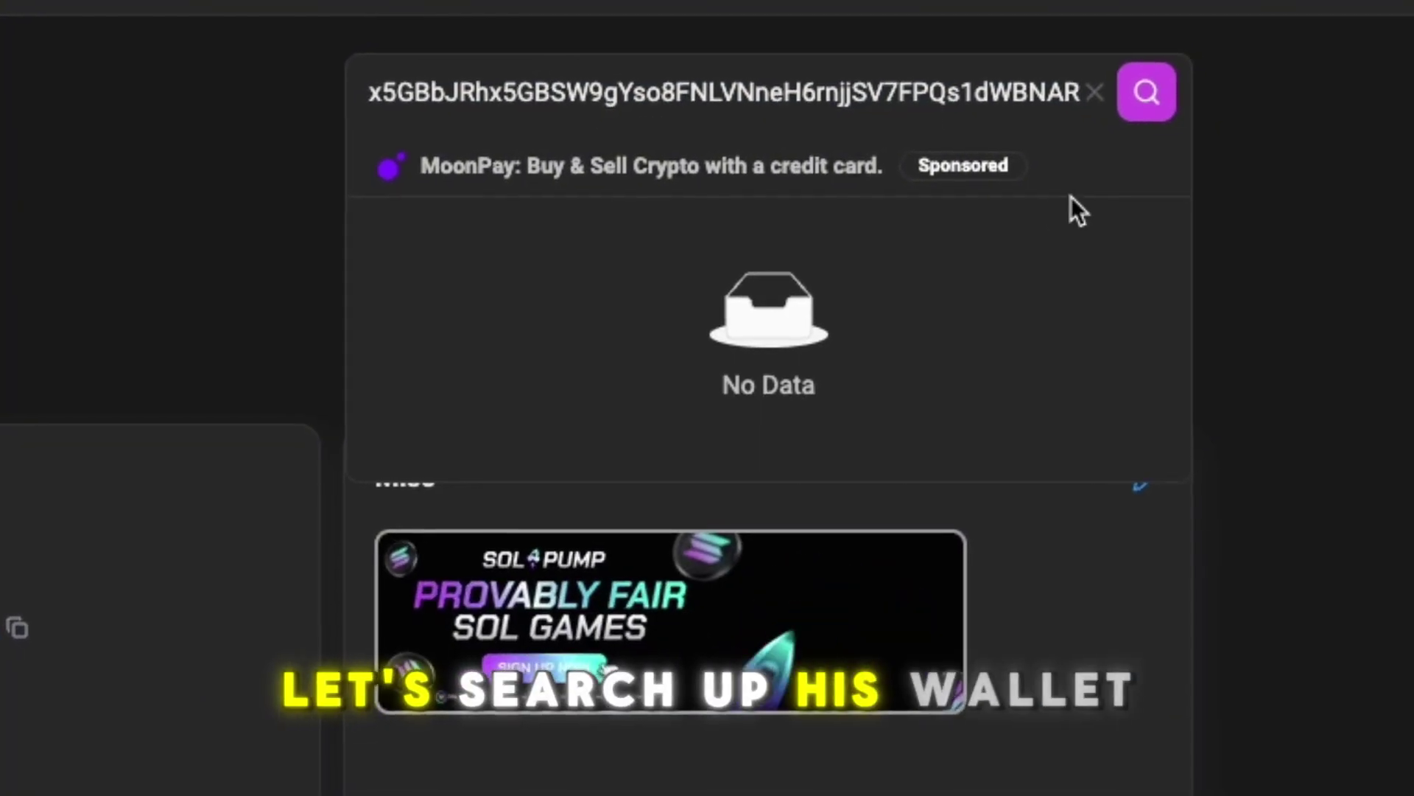
click(1144, 91)
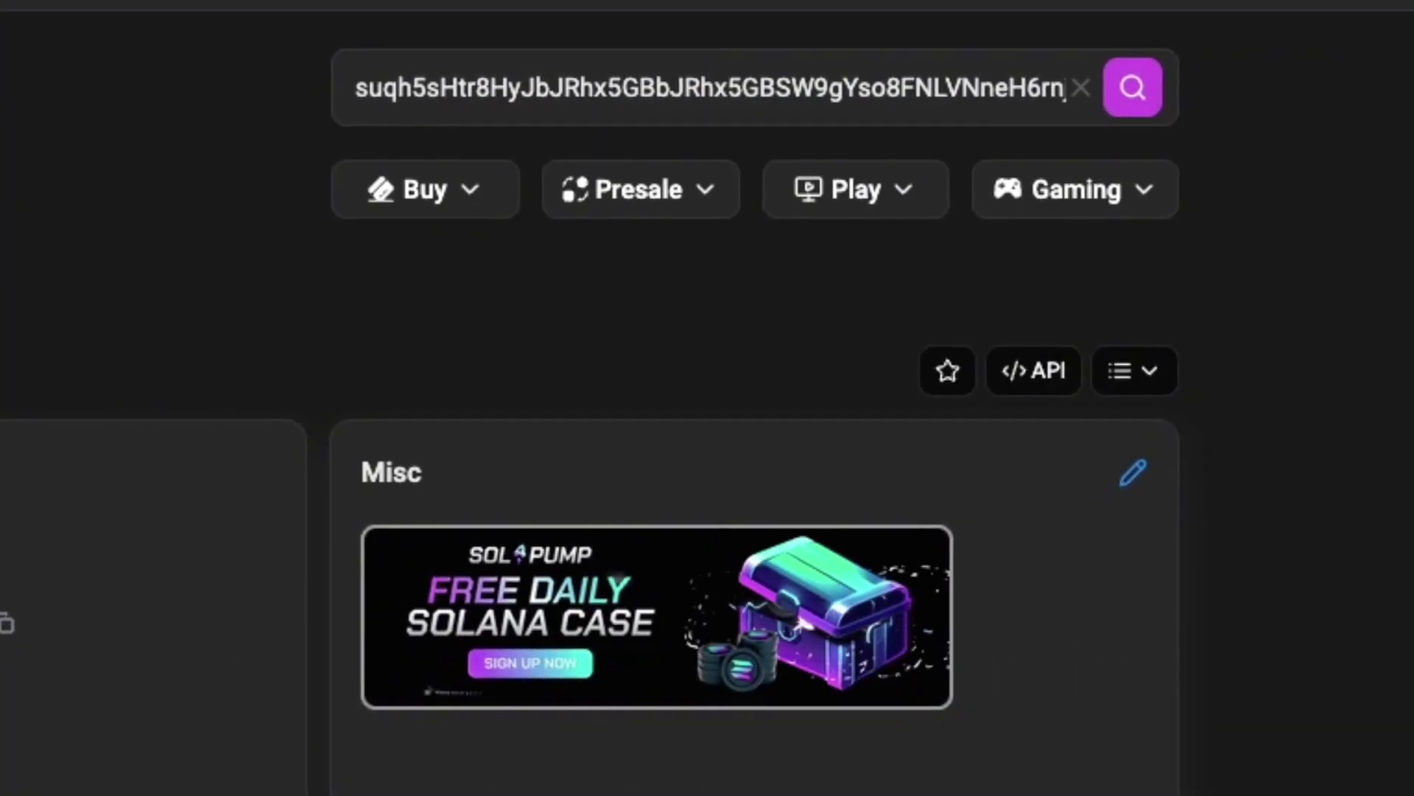
double_click(692, 86)
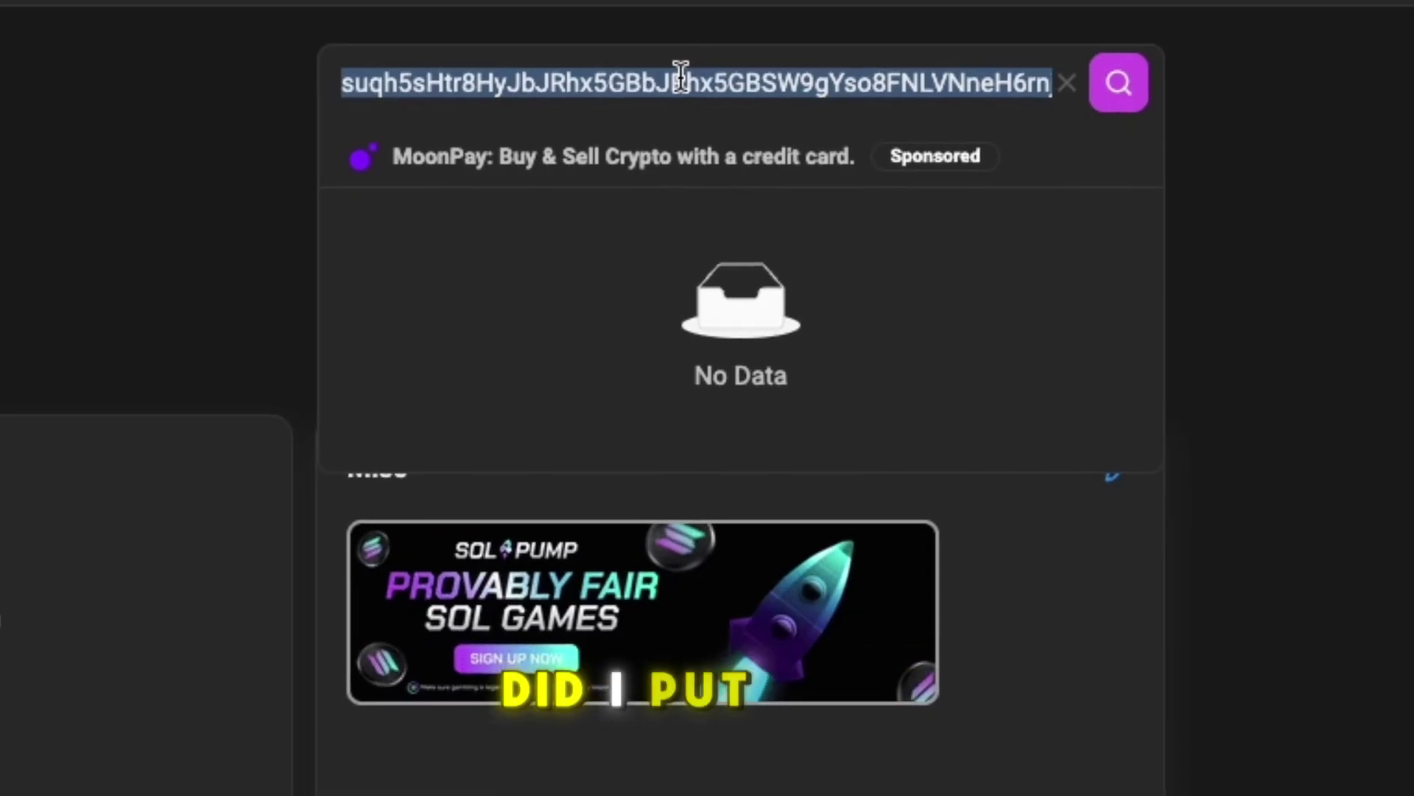
click(1118, 83)
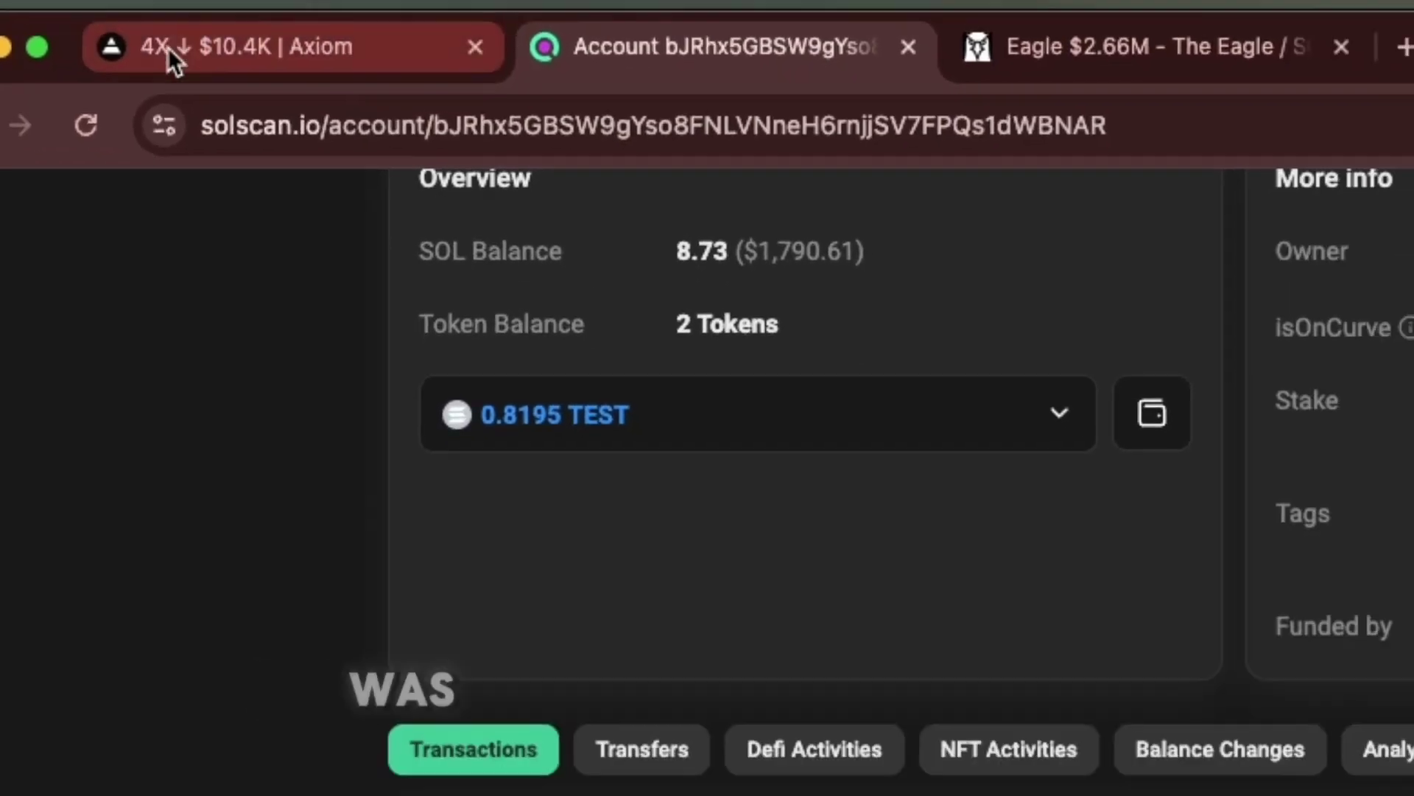
Step: Open the dev's 1.05 SOL sell transaction (BD2pbAV…) from page 2 of its transactions
click(174, 57)
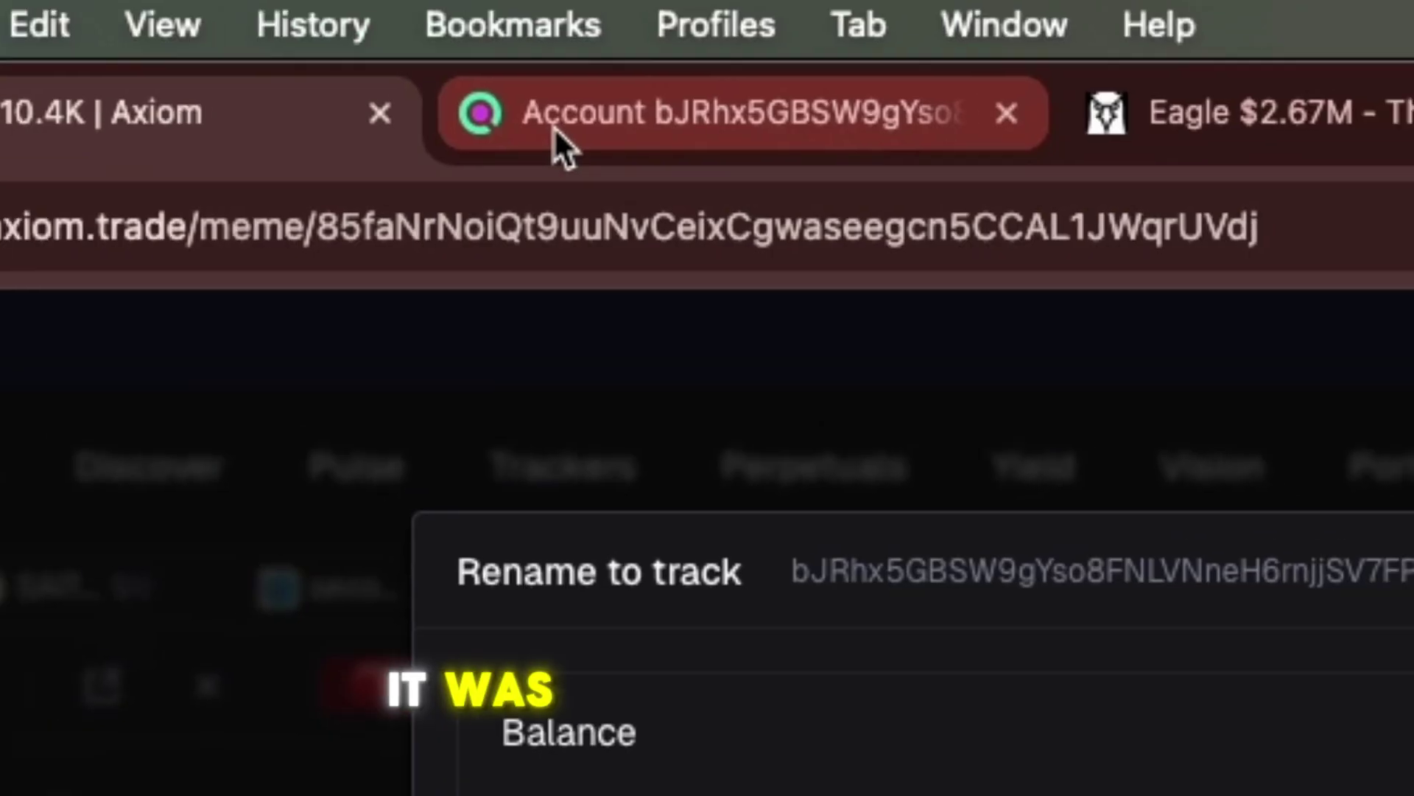
click(555, 139)
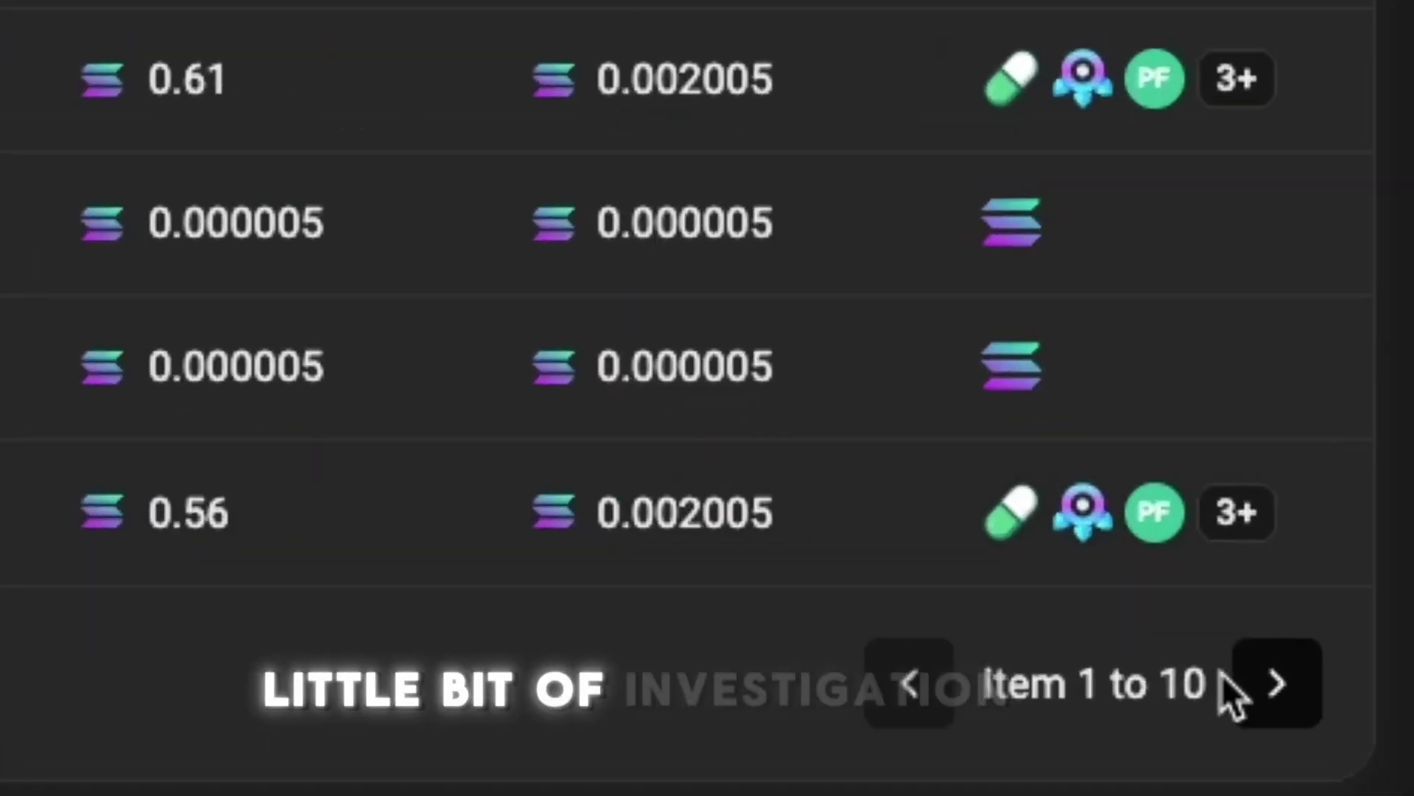
click(1406, 675)
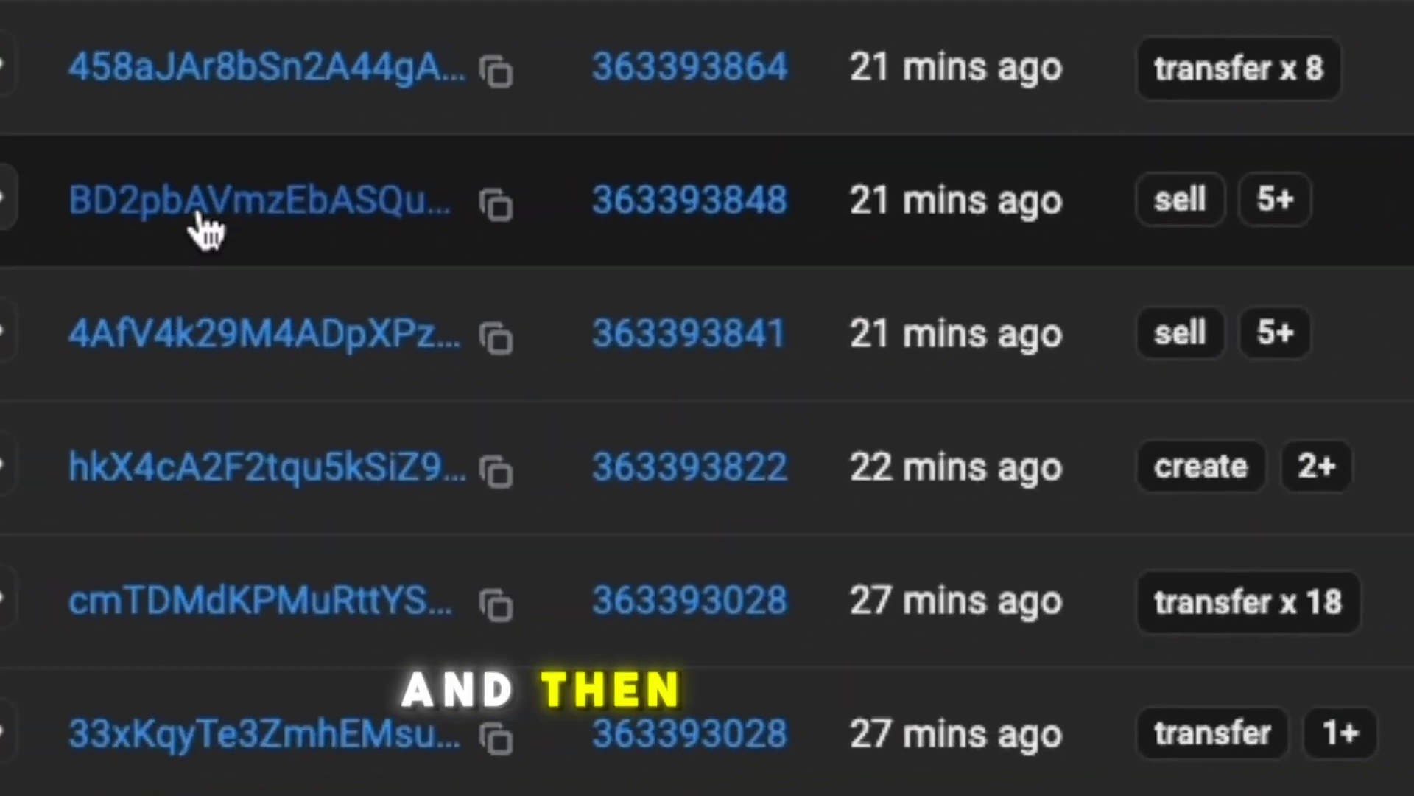
click(196, 228)
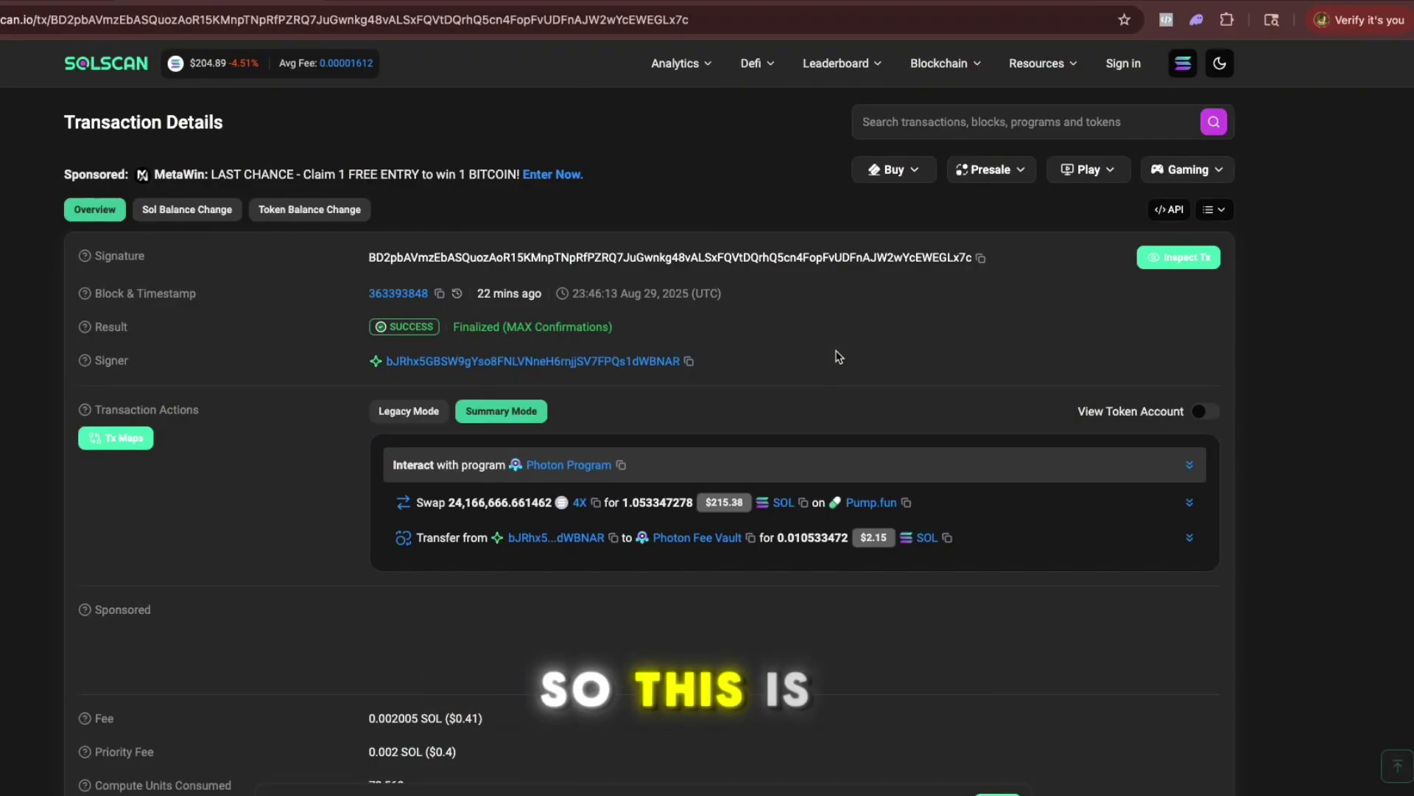
Step: Scroll to the 0.002005 SOL fee and 0.002 SOL priority fee, then return to Axiom's 4X page
scroll(838, 356, down, 5)
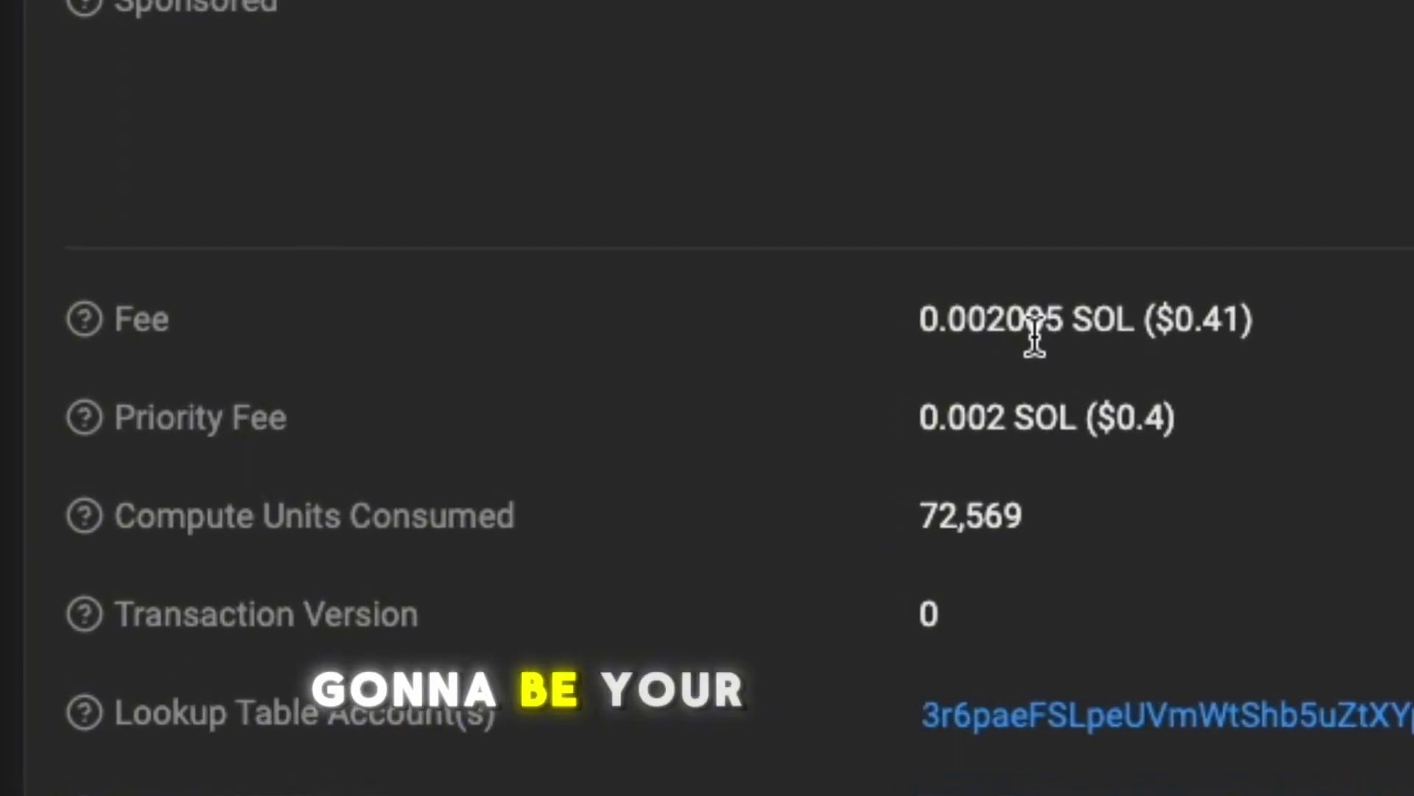
click(98, 434)
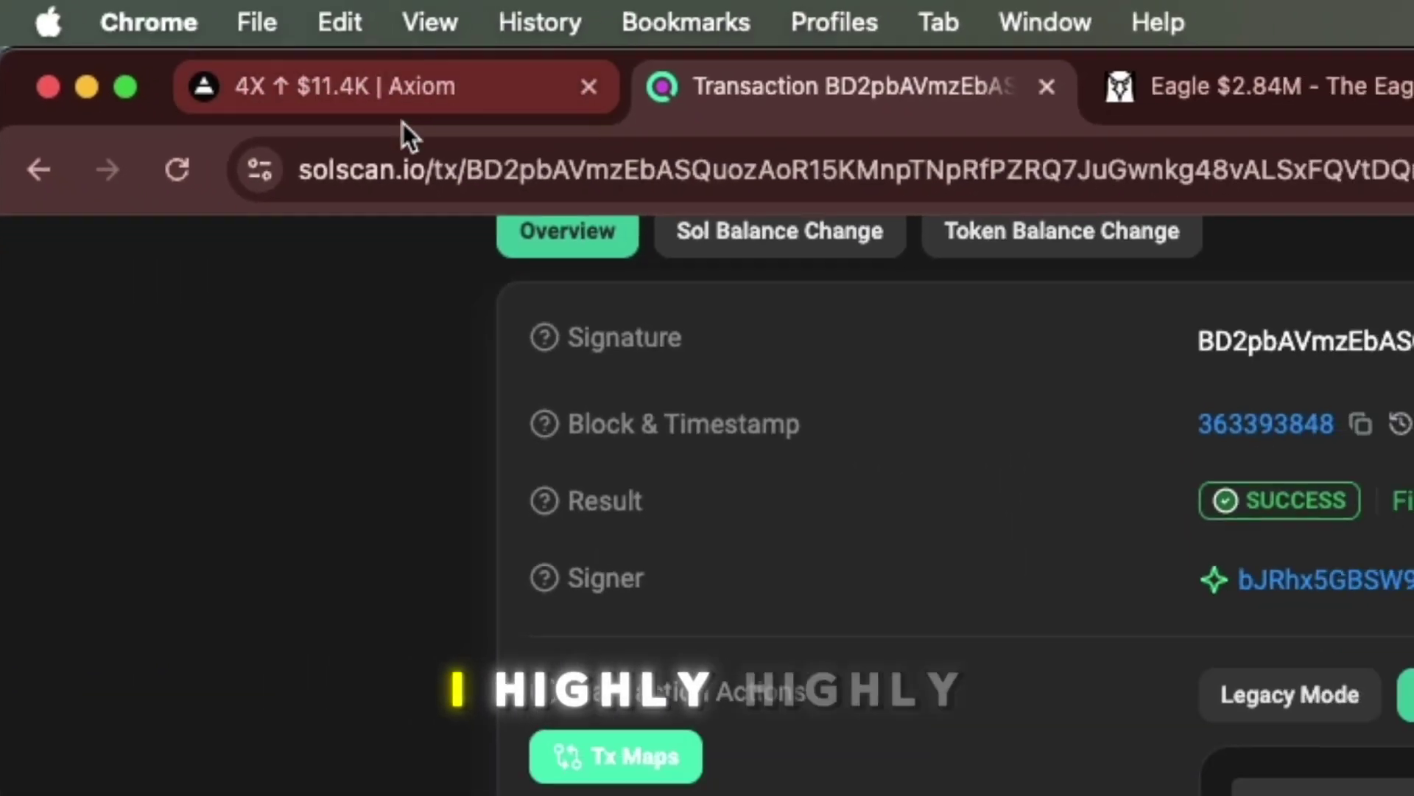
click(197, 47)
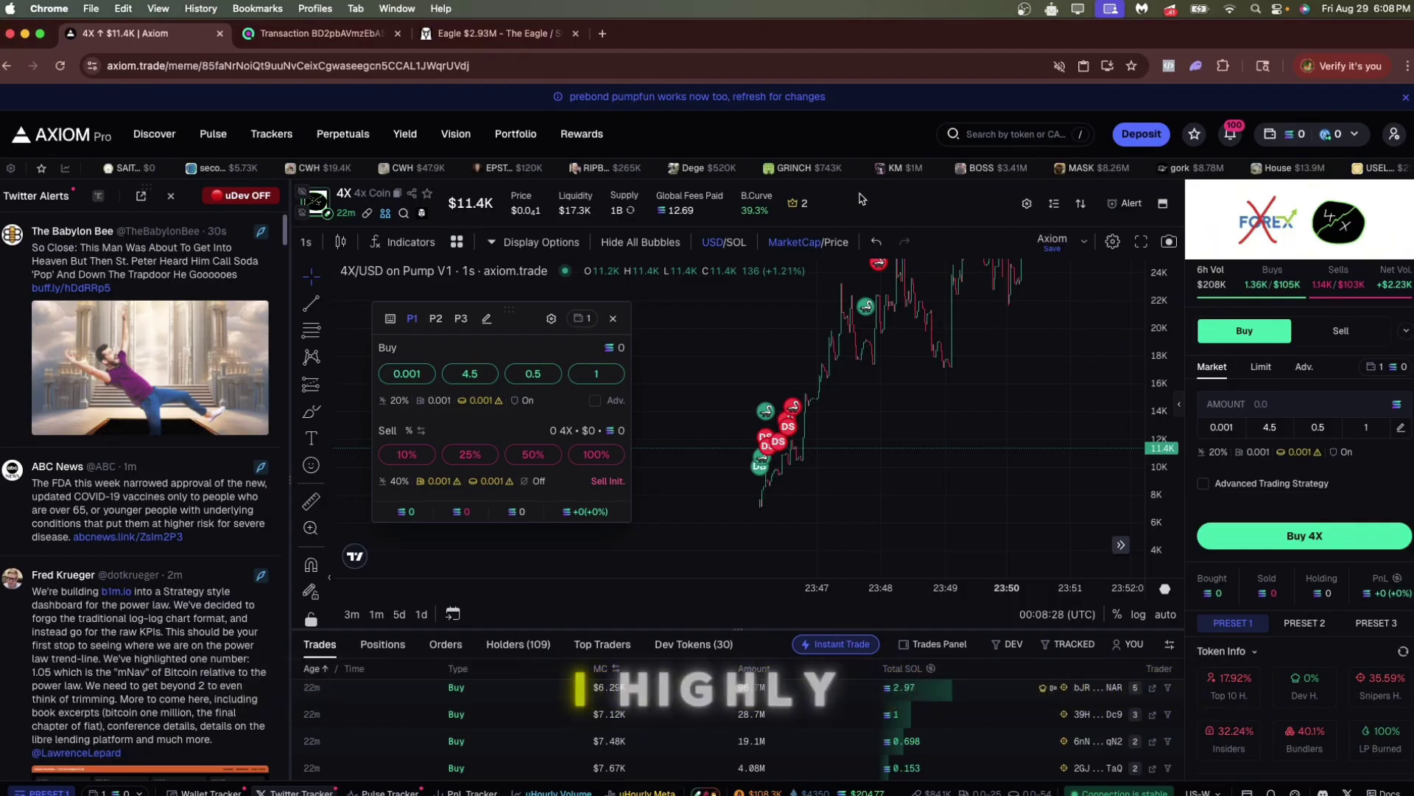
Step: Scroll the preset panel to show Reduced MEV mode, 20% slippage, 0.001 priority and bribe
scroll(1211, 626, down, 4)
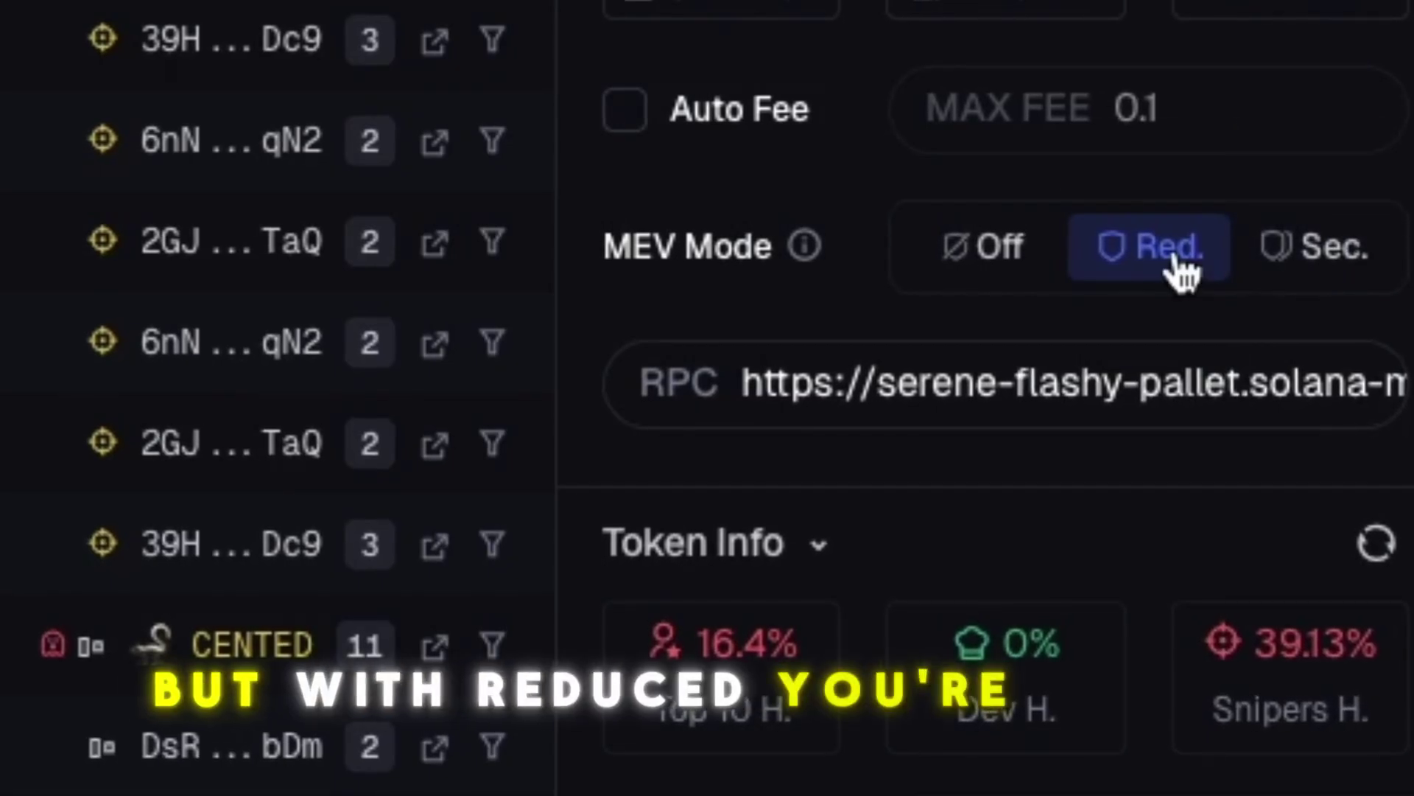
click(1216, 184)
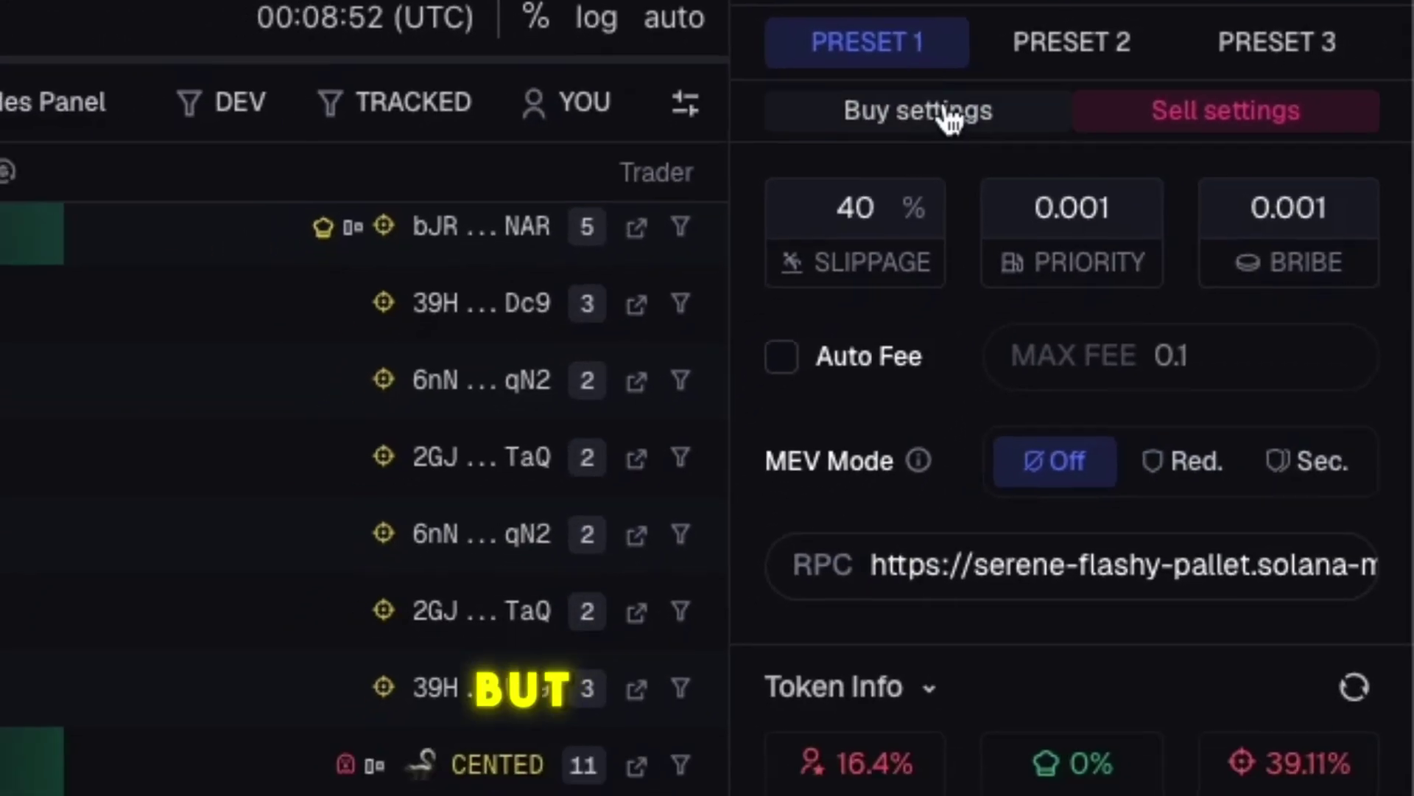
click(895, 146)
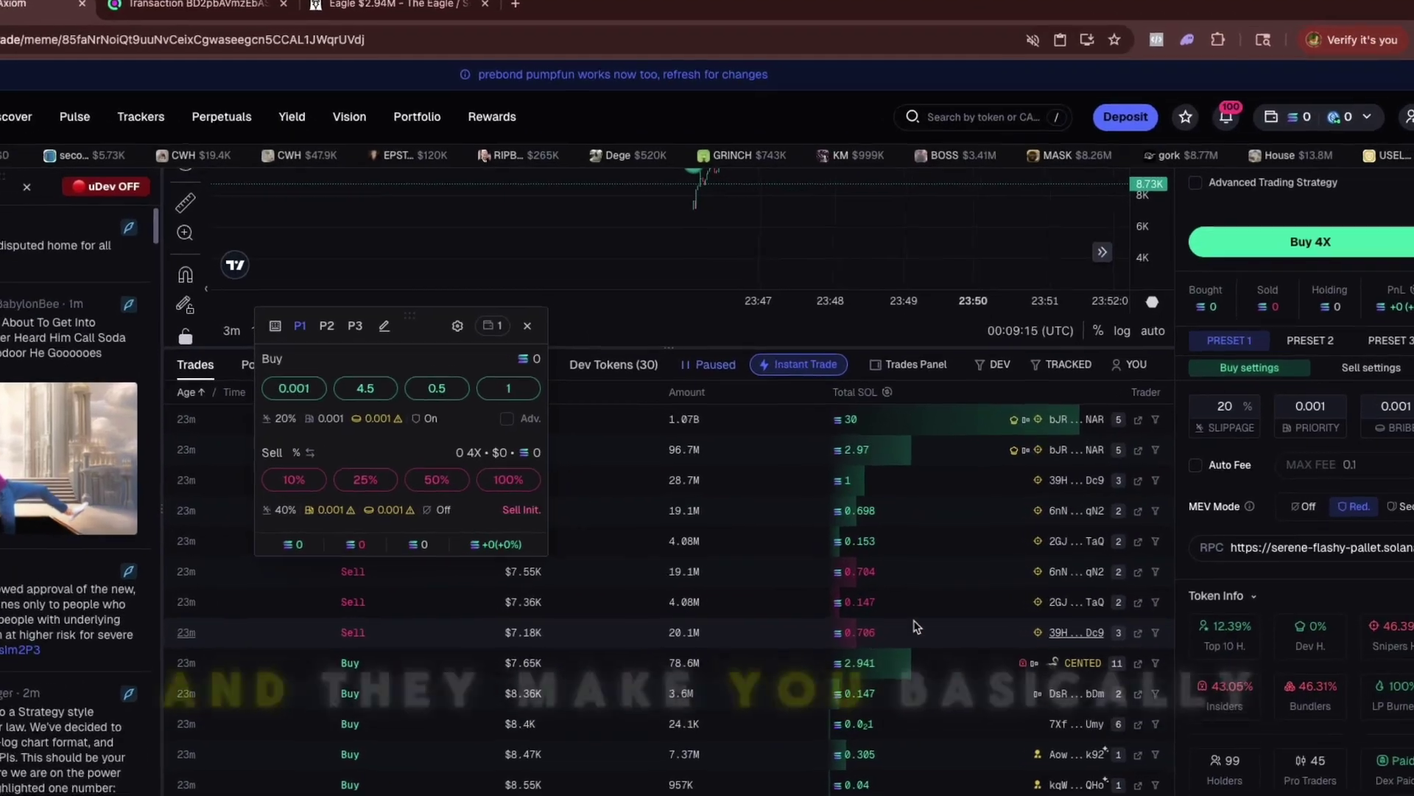
scroll(906, 545, up, 5)
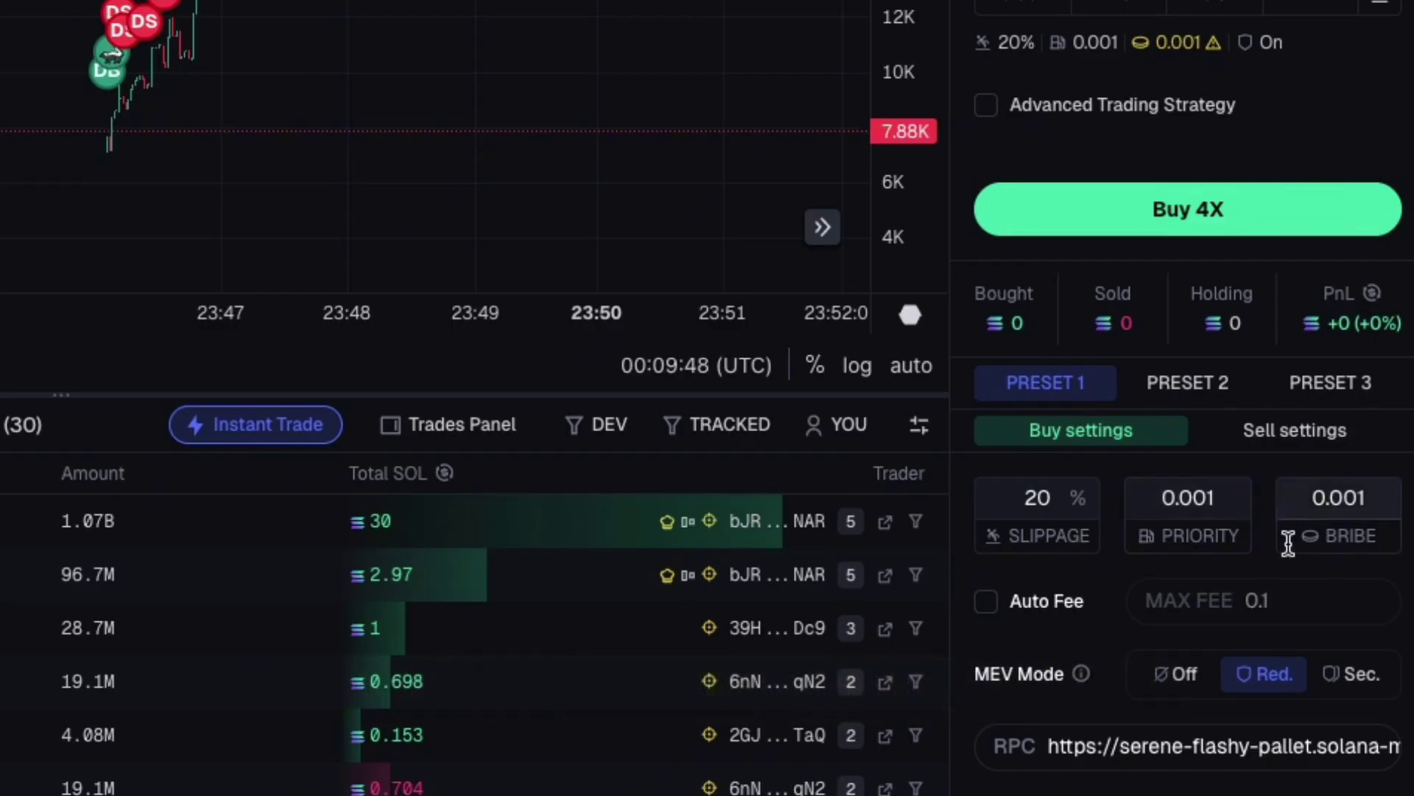
Step: Bring up Preset 3's buy settings: 20% slippage, 0.0001 priority and bribe, 0.1 max fee
scroll(1283, 547, down, 4)
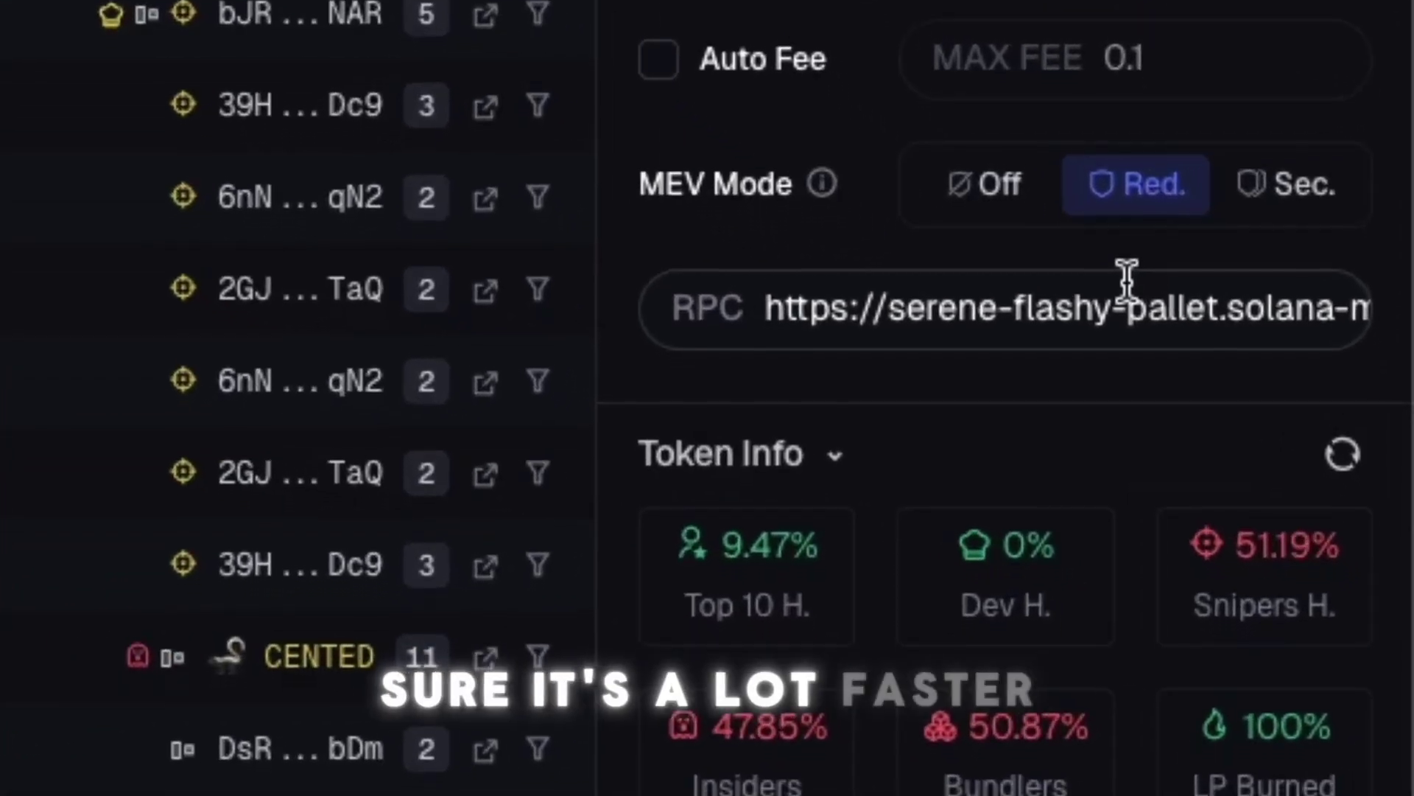
scroll(1127, 262, up, 6)
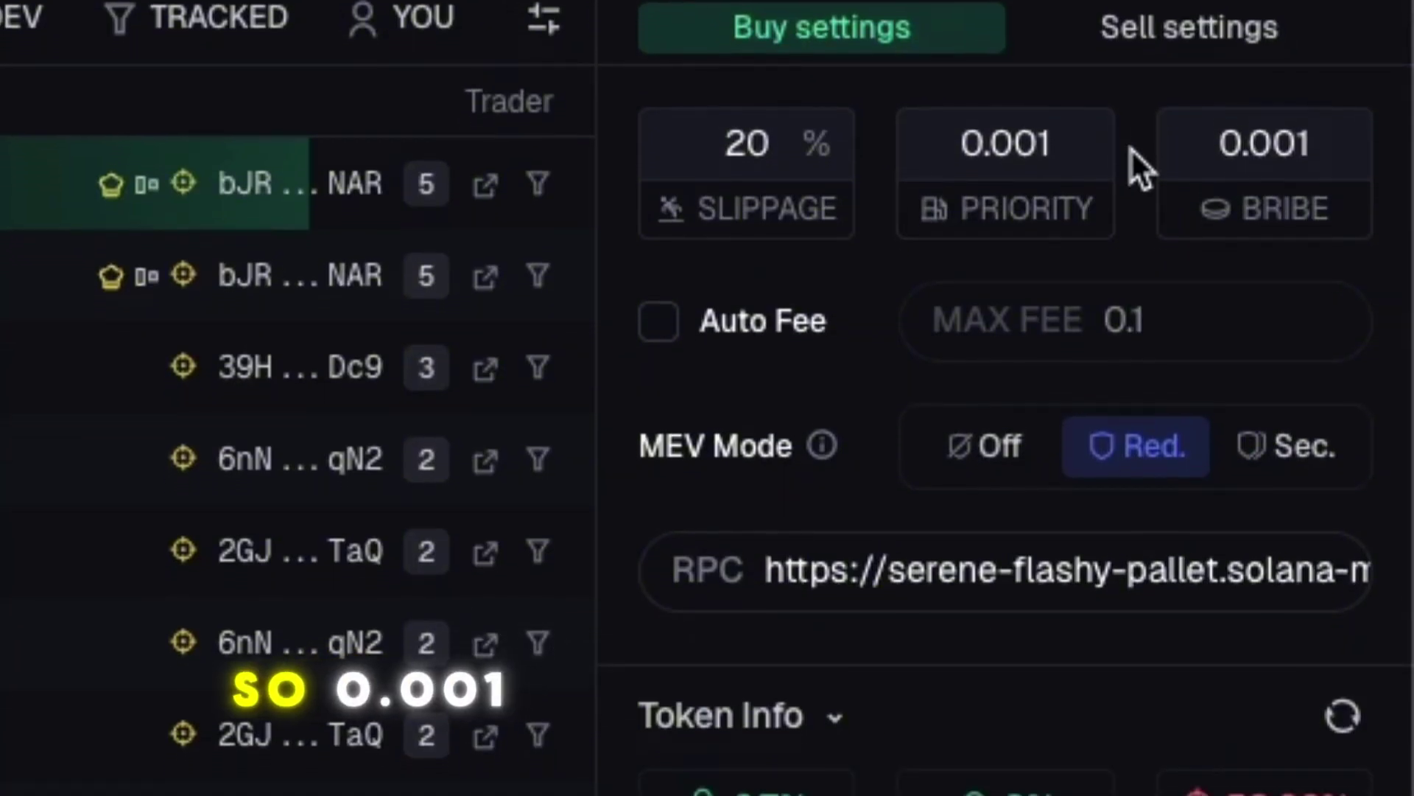
scroll(1130, 147, up, 2)
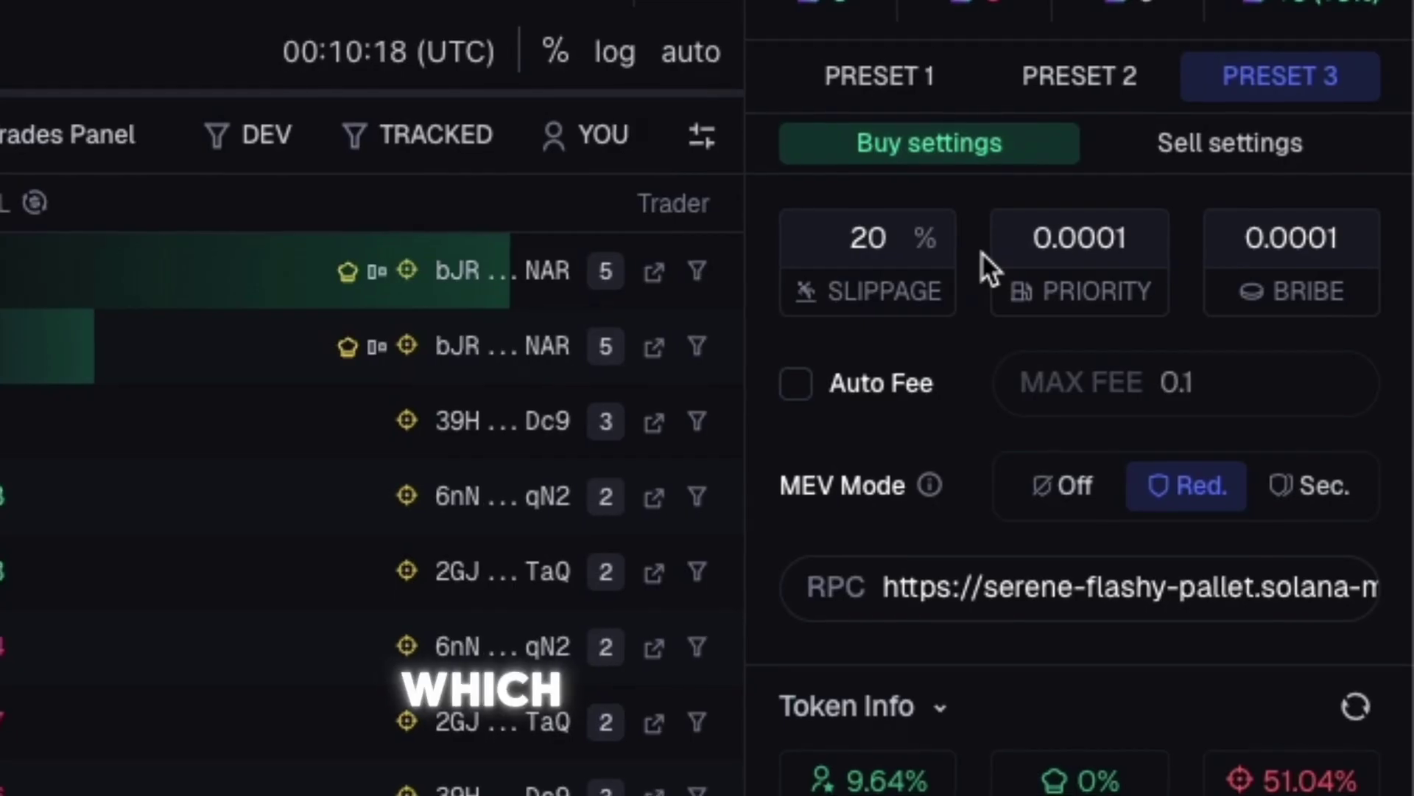
scroll(984, 262, up, 5)
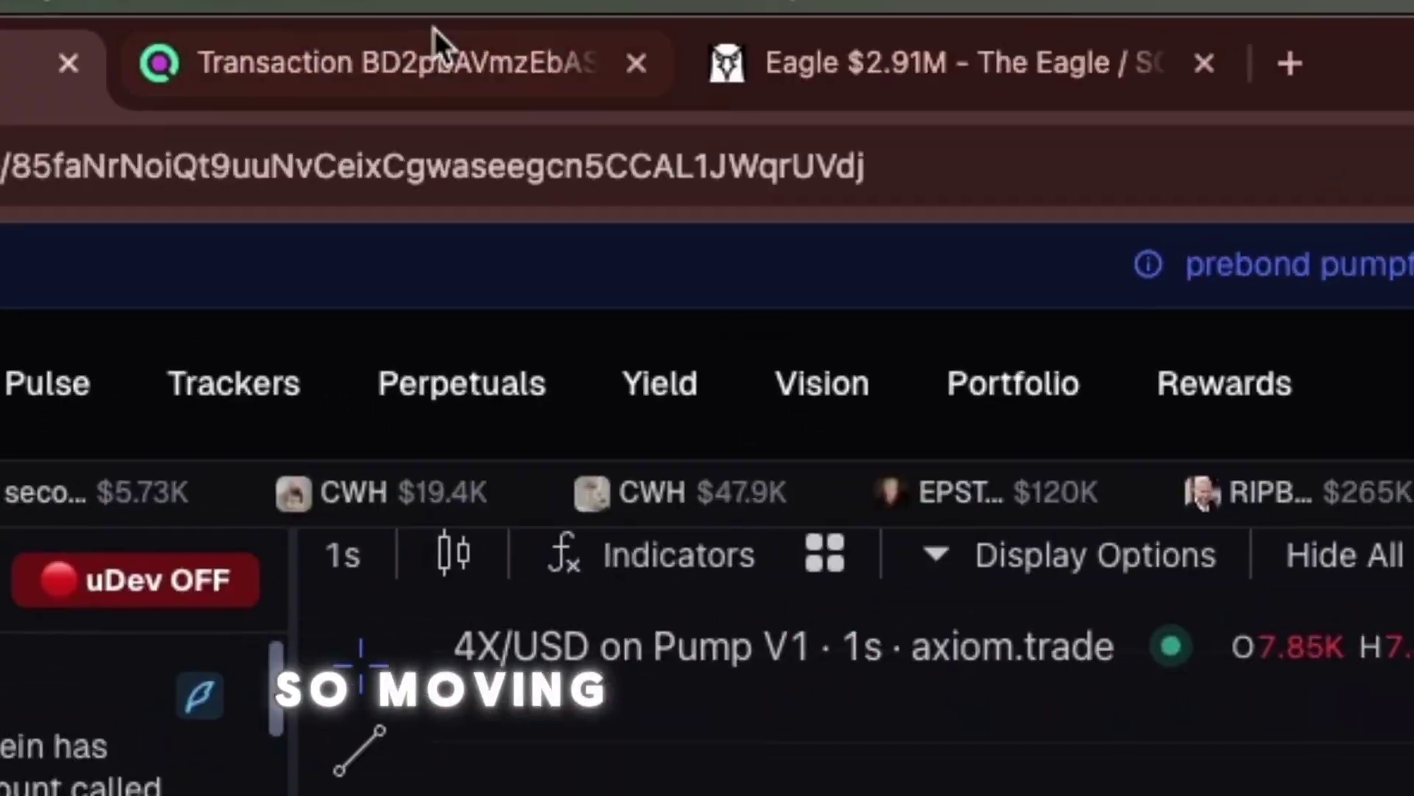
click(434, 44)
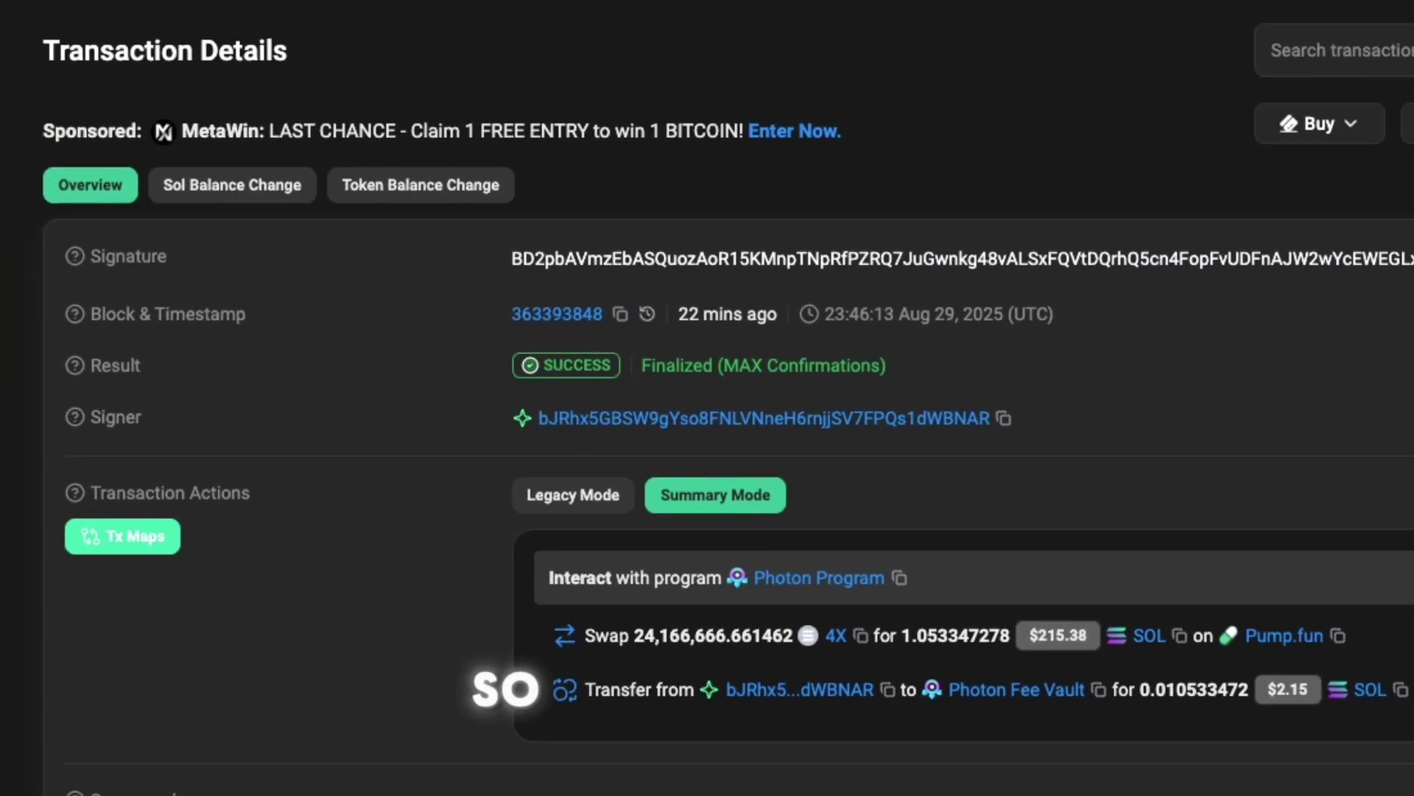
scroll(821, 408, down, 7)
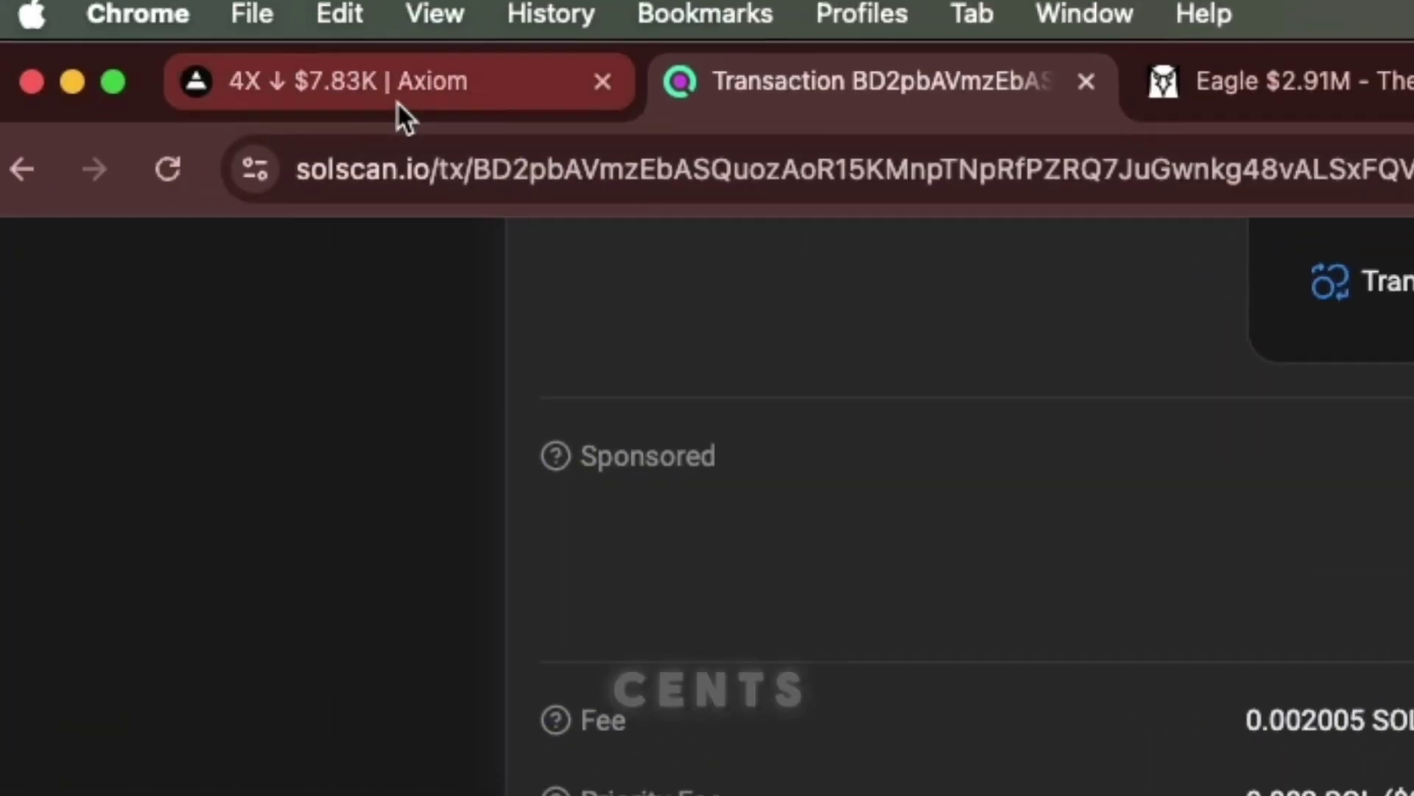
click(397, 103)
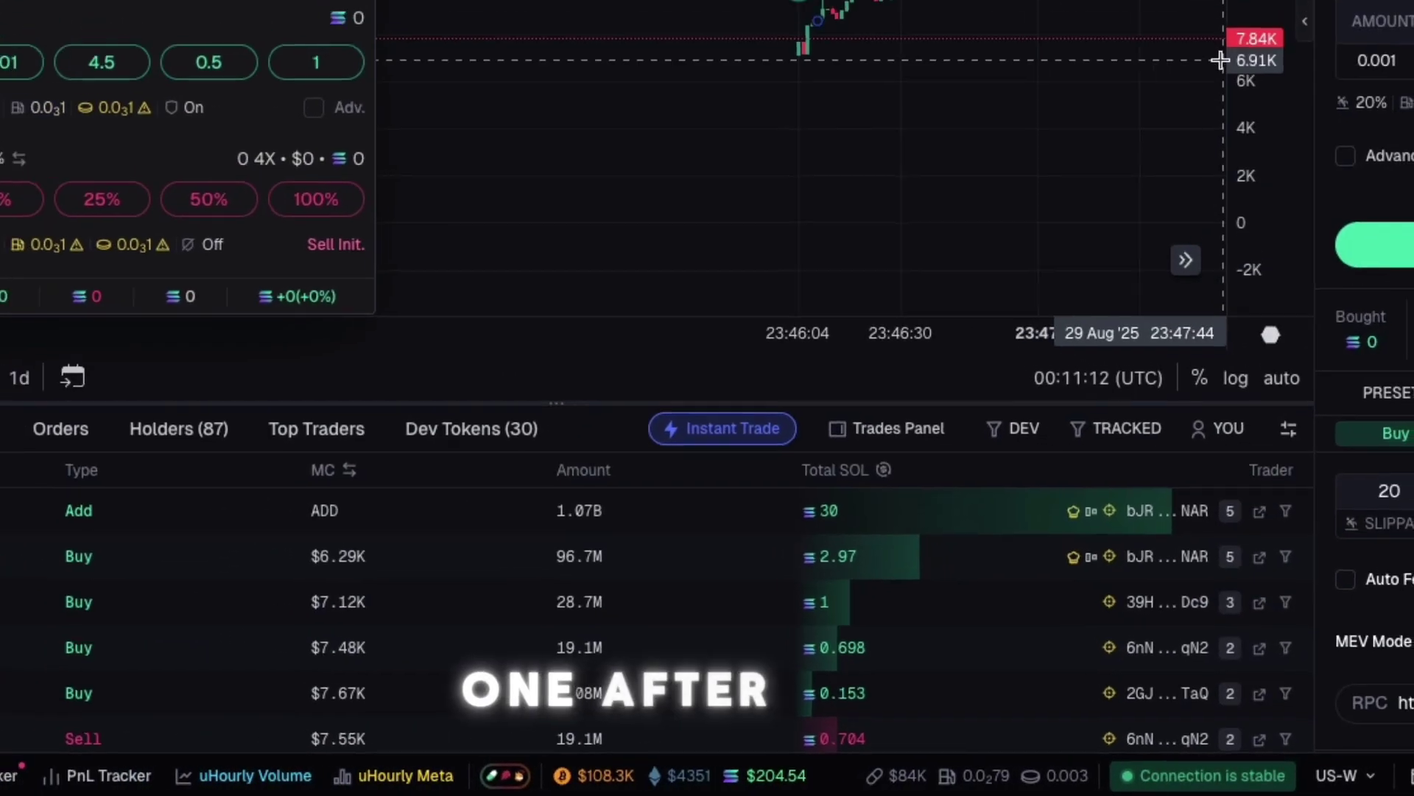
Step: Open a sniper trader's wallet activity from the Trades table and scroll through its recent buys and sells
scroll(1046, 198, up, 3)
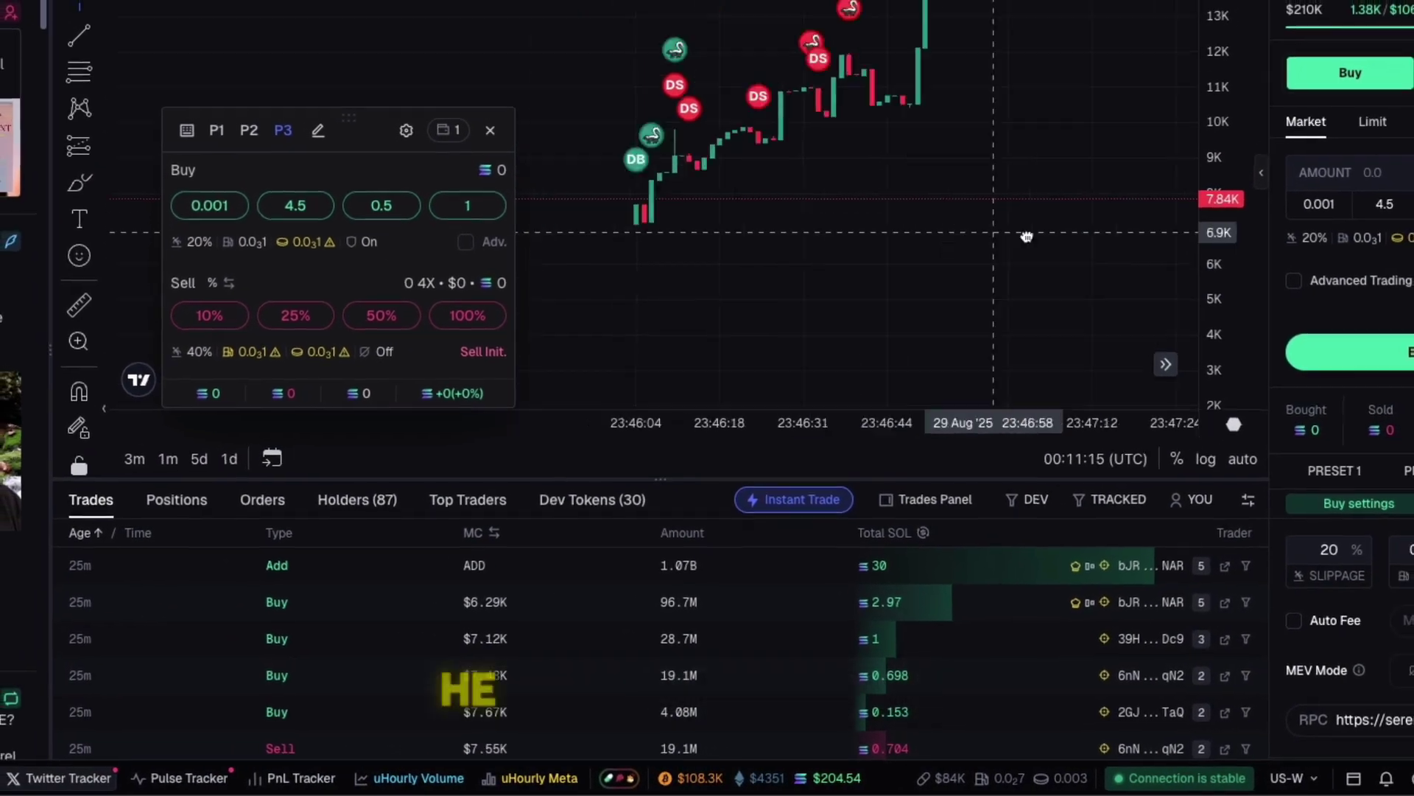
scroll(890, 259, up, 3)
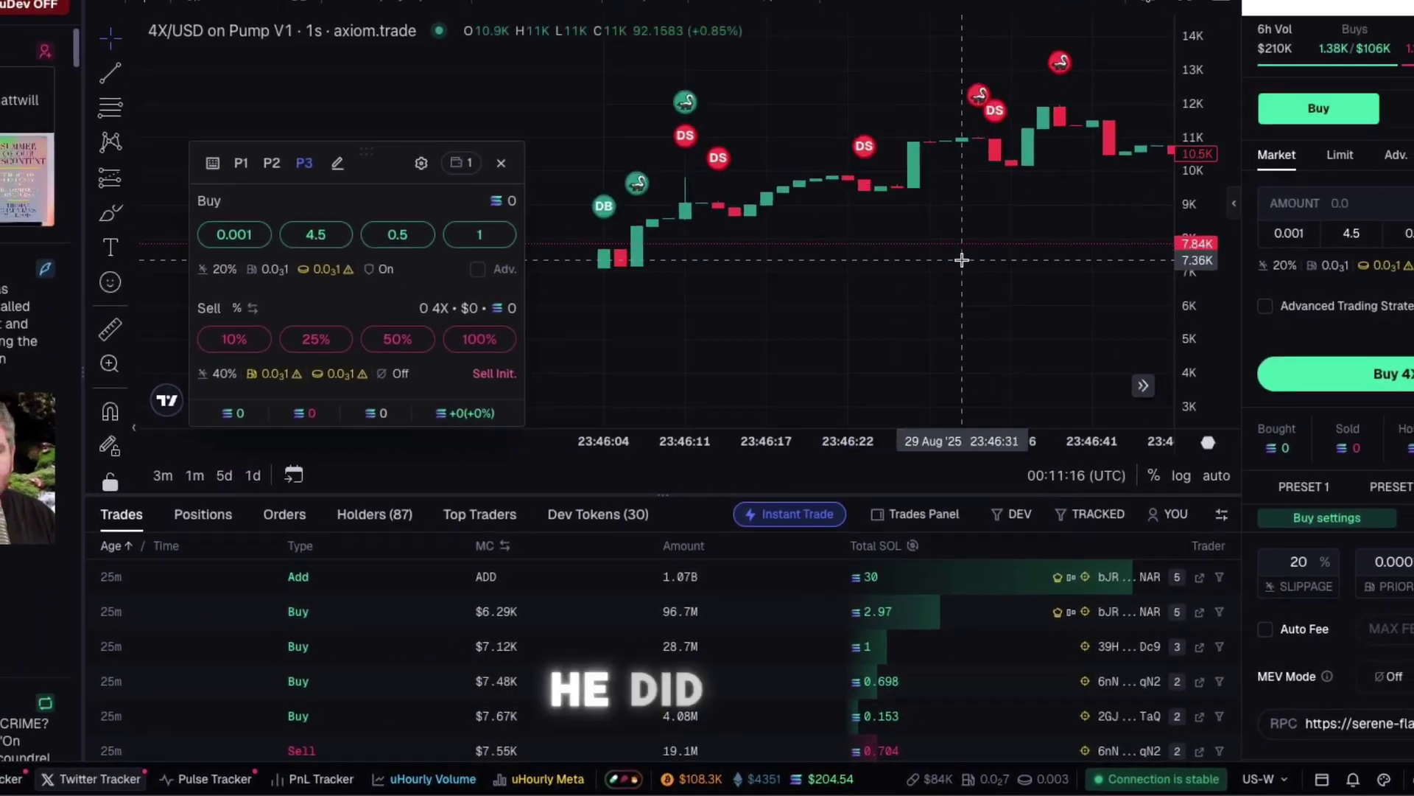
scroll(891, 265, down, 3)
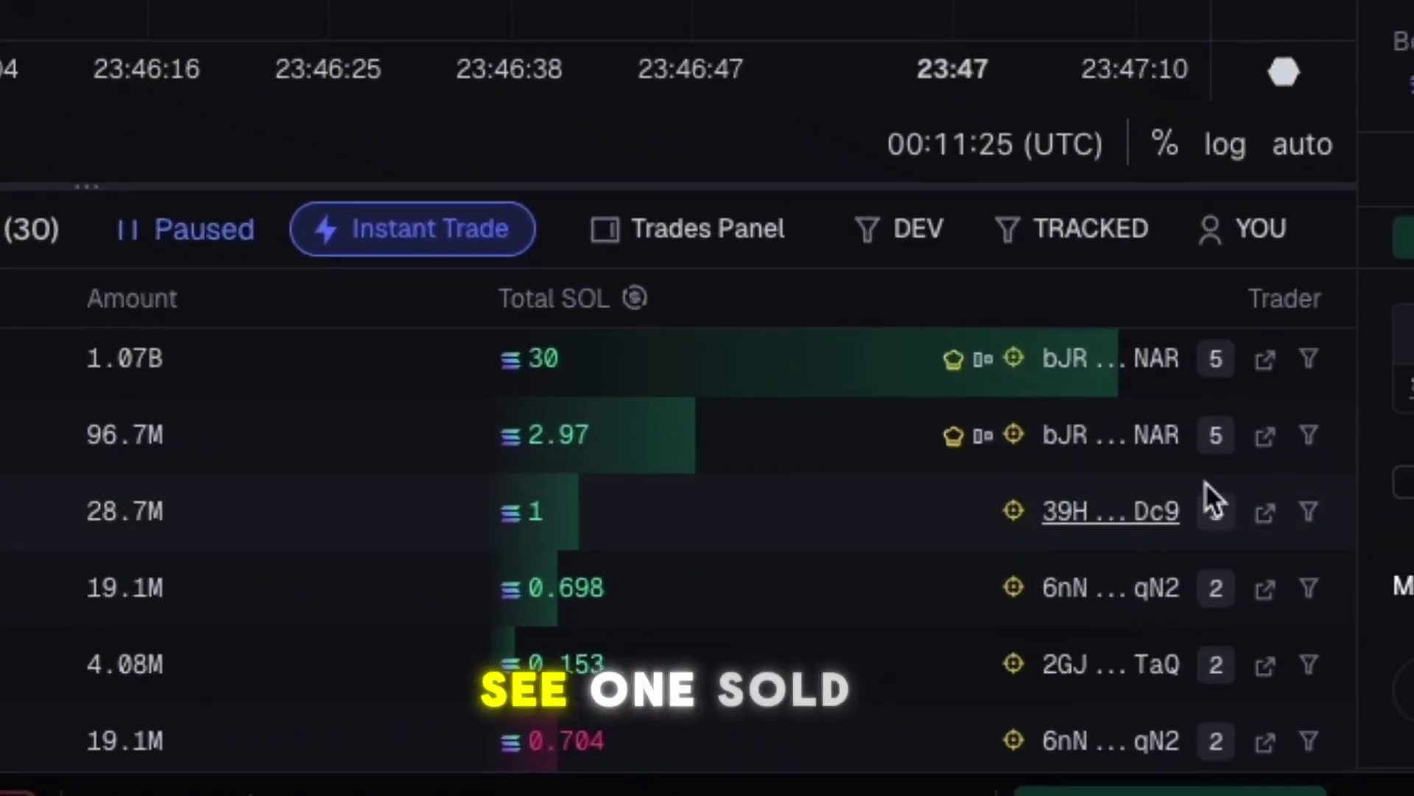
click(1168, 511)
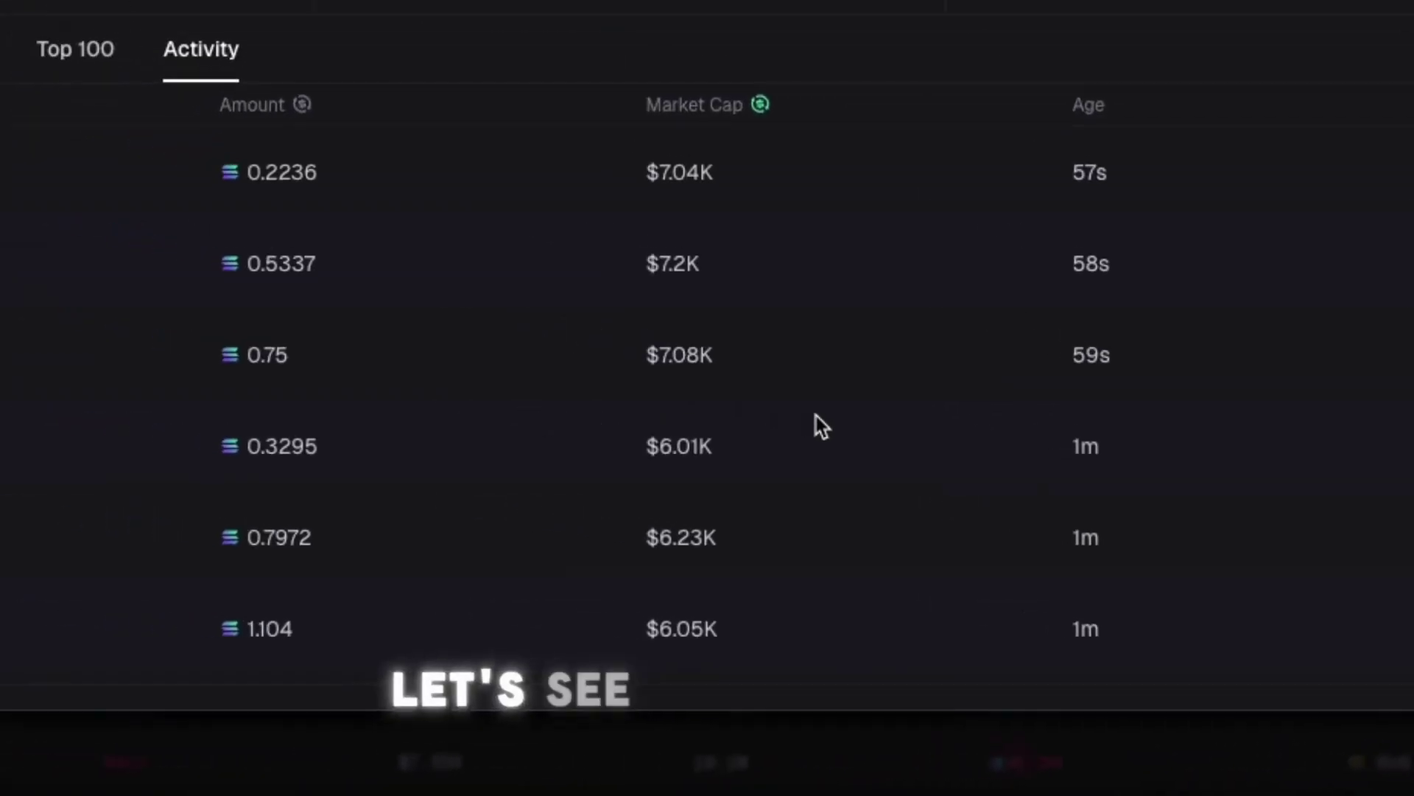
scroll(716, 356, down, 1)
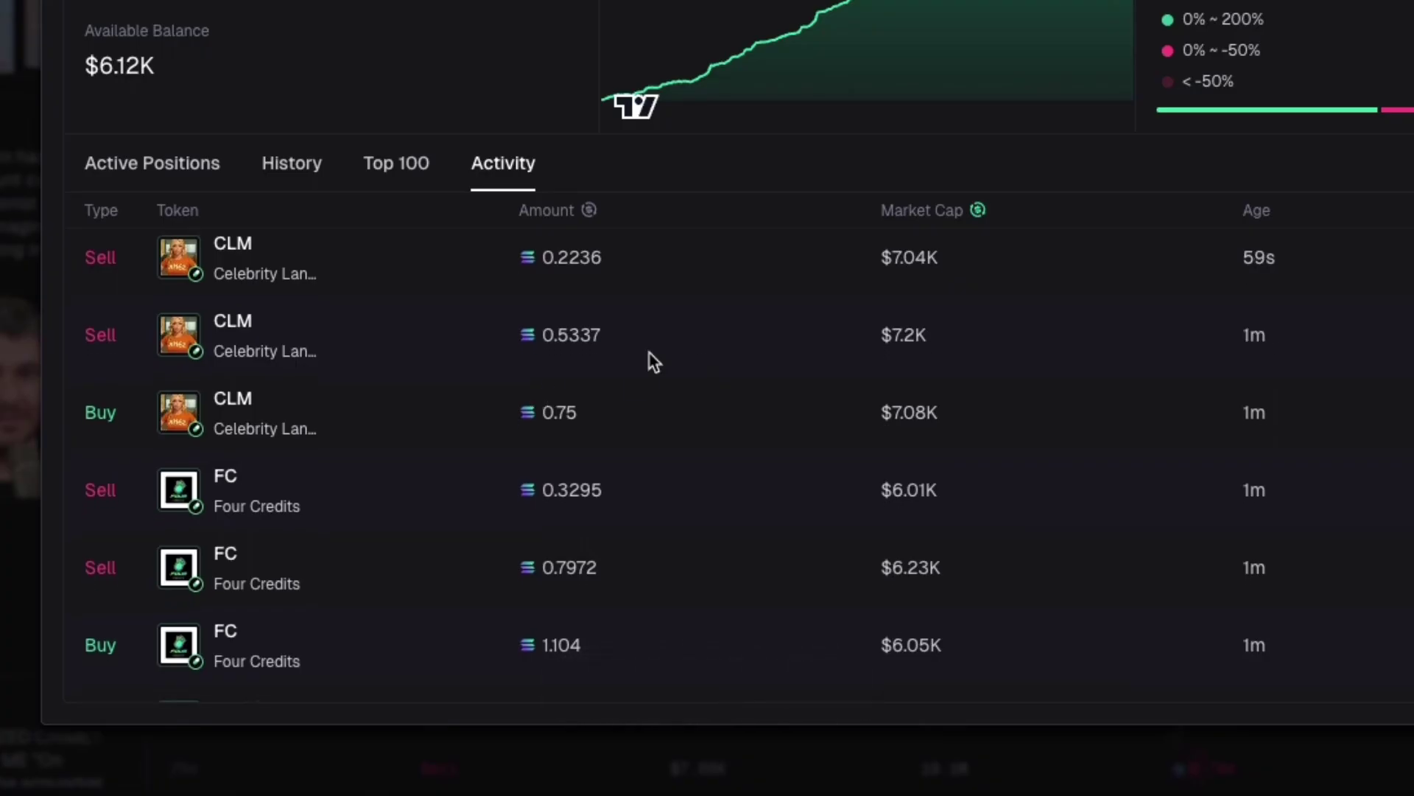
scroll(987, 309, down, 10)
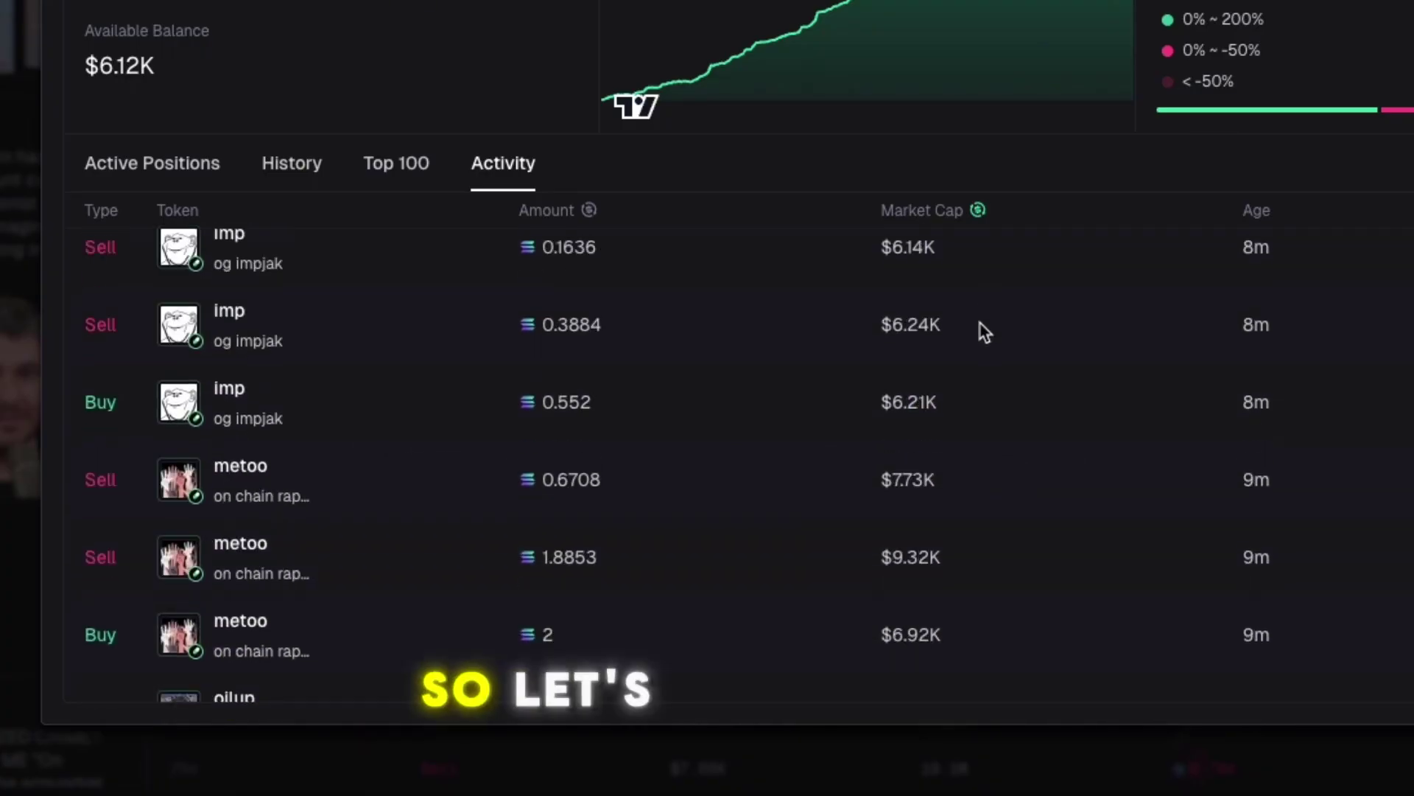
scroll(990, 353, down, 3)
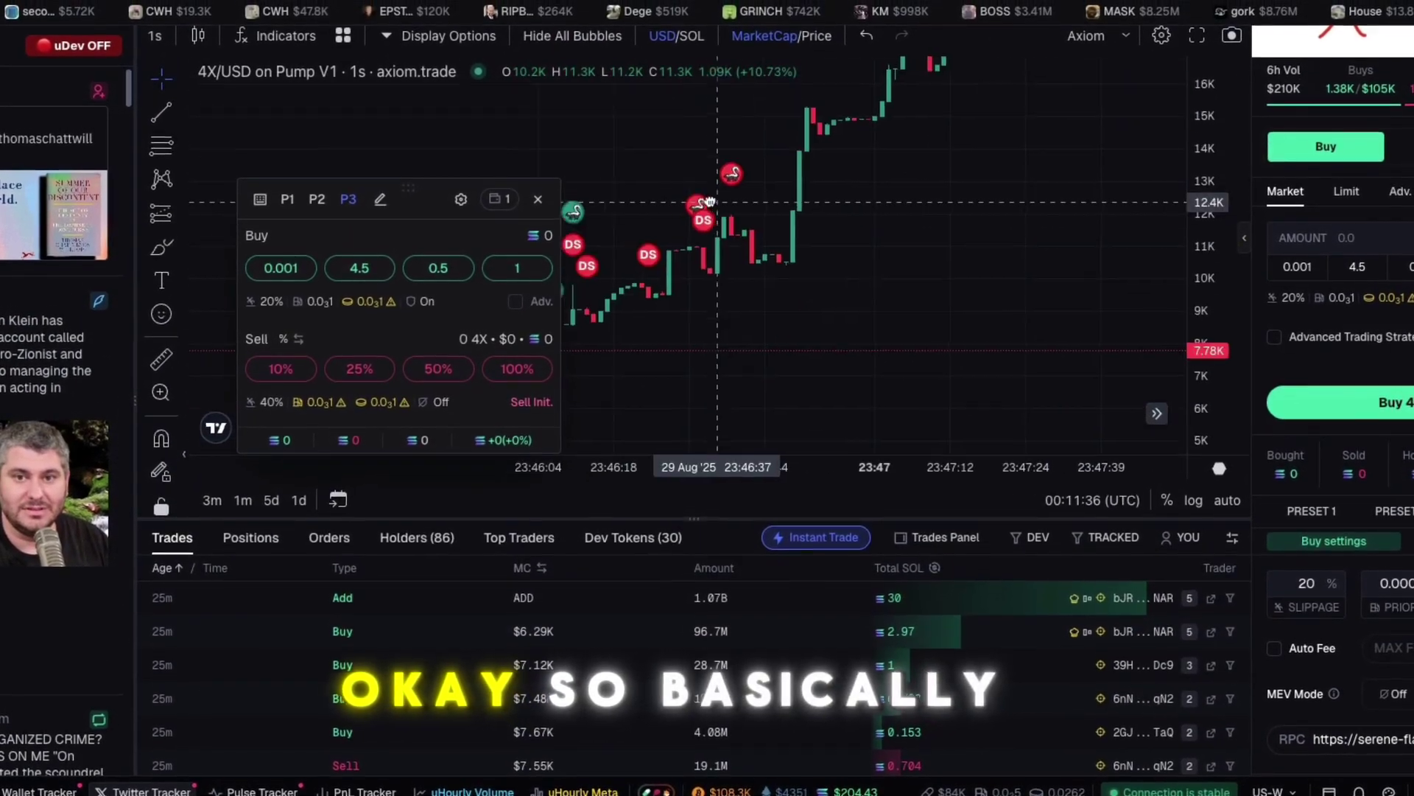
drag(706, 201, 877, 200)
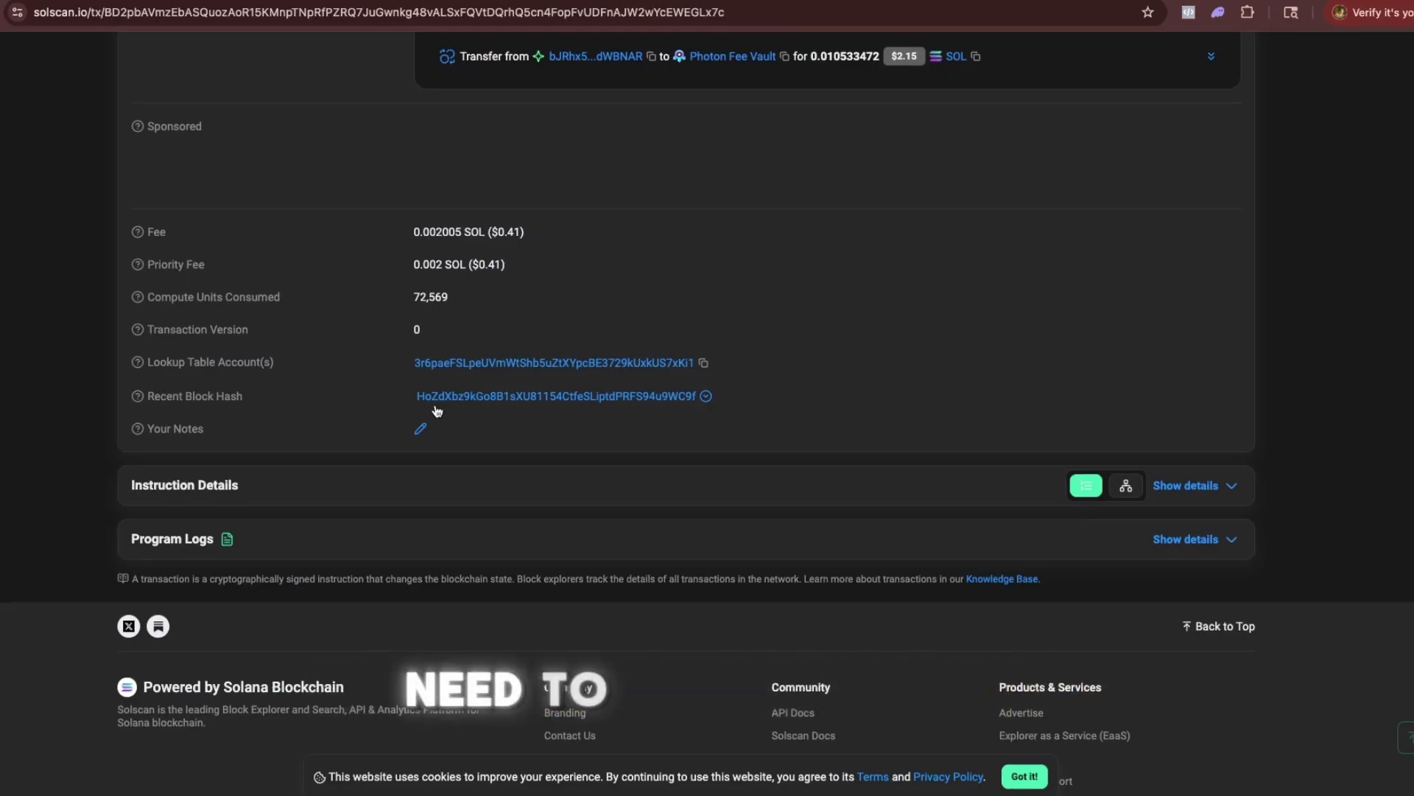
Step: Highlight the 0.002005 SOL transaction fee to compare it with the 0.002 SOL priority fee
scroll(437, 411, up, 6)
scroll(418, 597, down, 2)
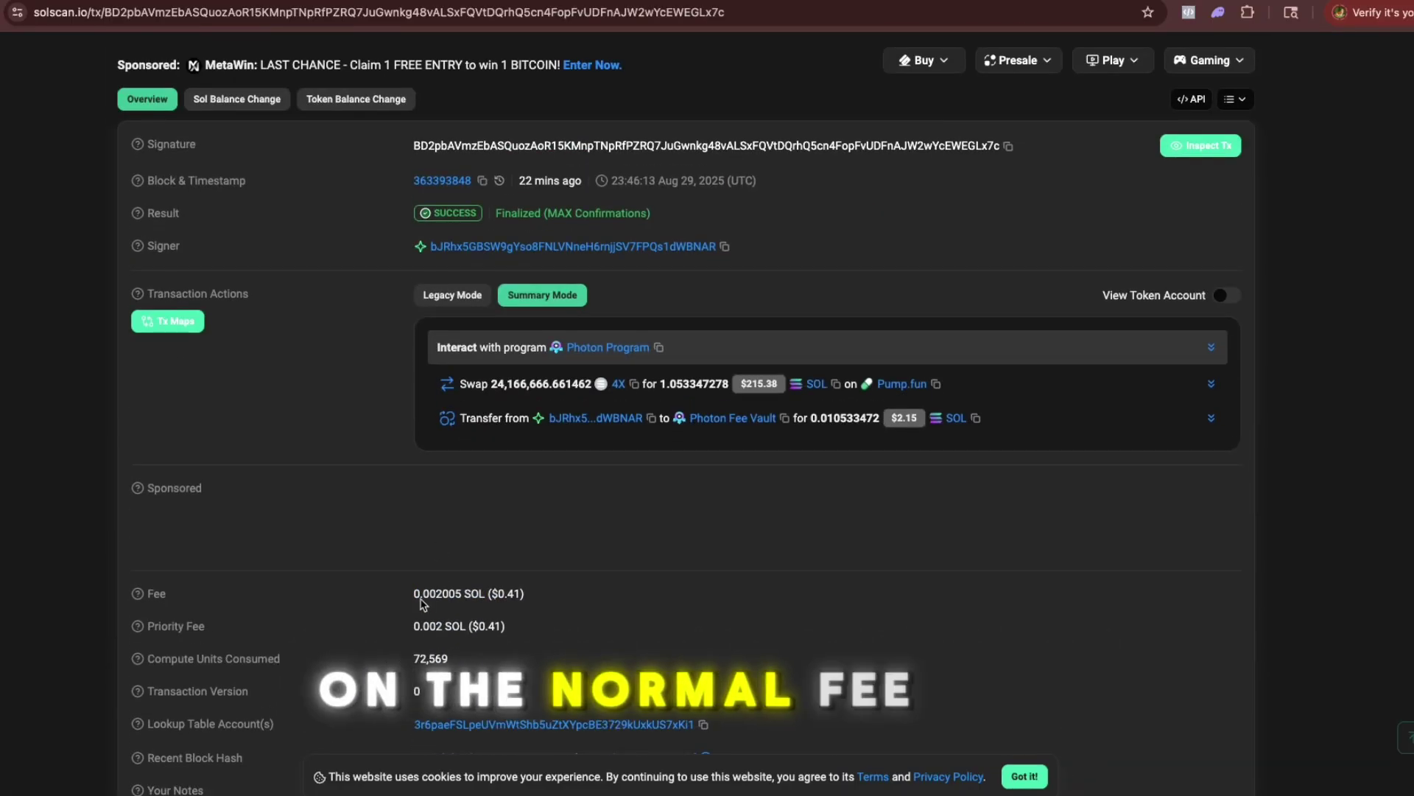
drag(413, 589, 463, 593)
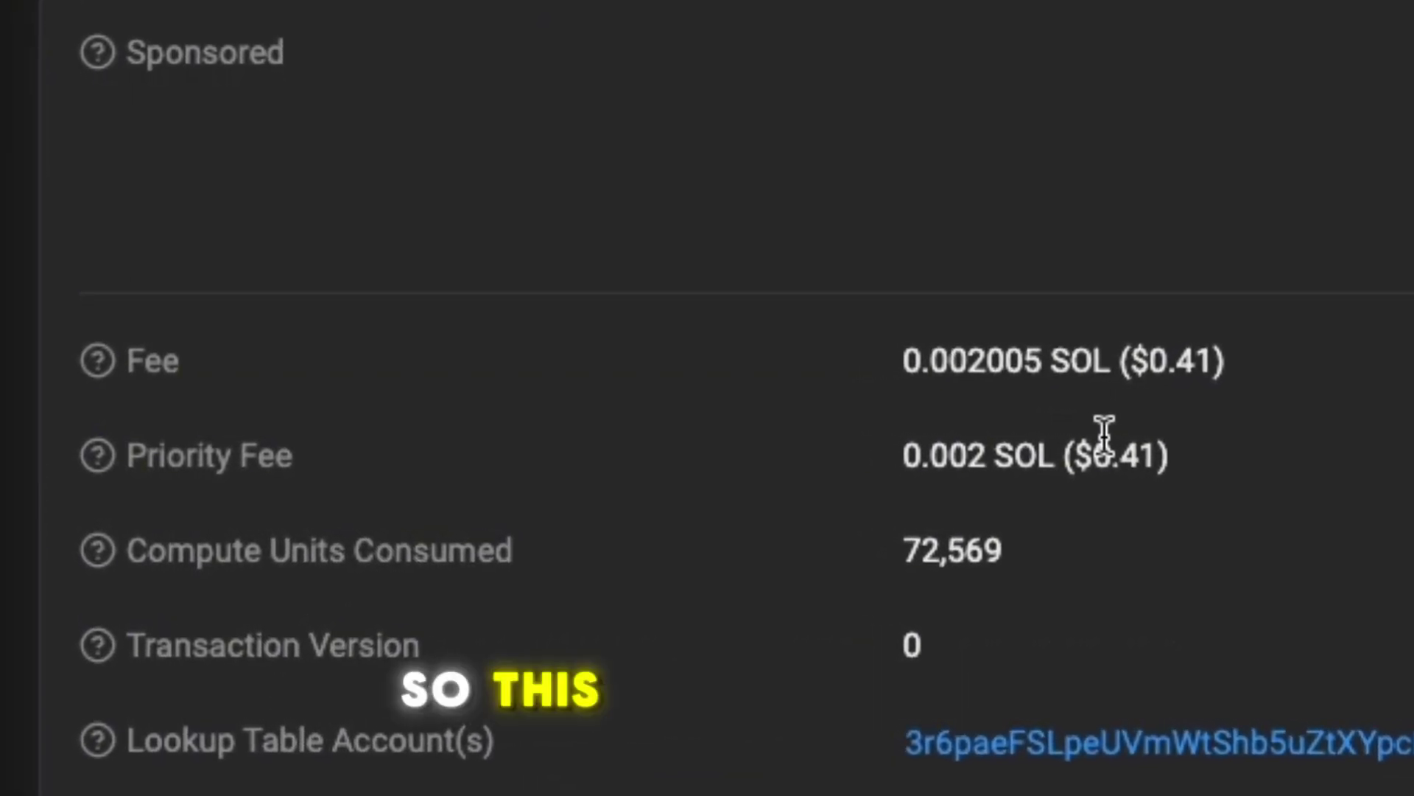
scroll(843, 293, down, 5)
scroll(919, 302, up, 15)
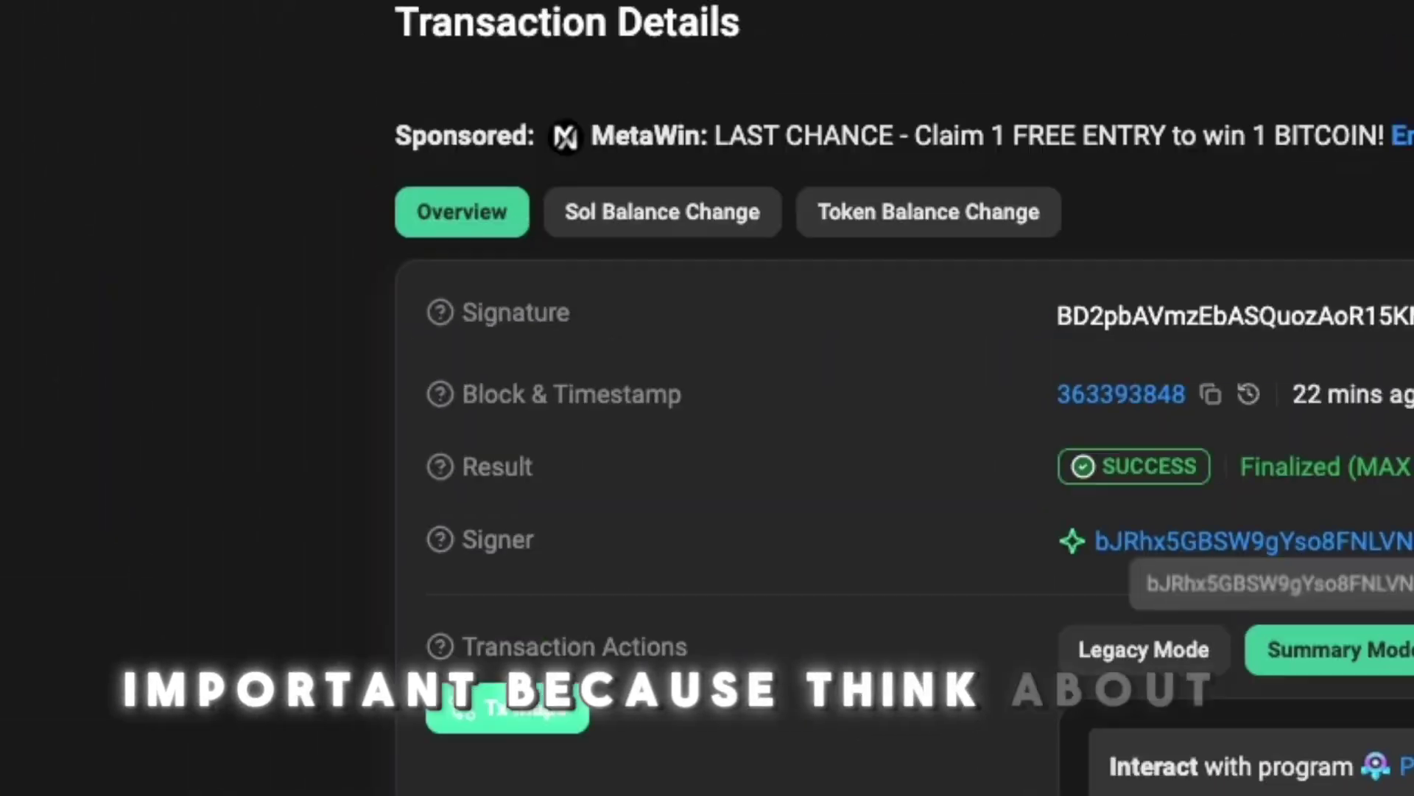
Step: Show a tracked wallet's Axiom activity: a 1.3927 SOL USDC buy and five BUMCOIN sells
click(231, 29)
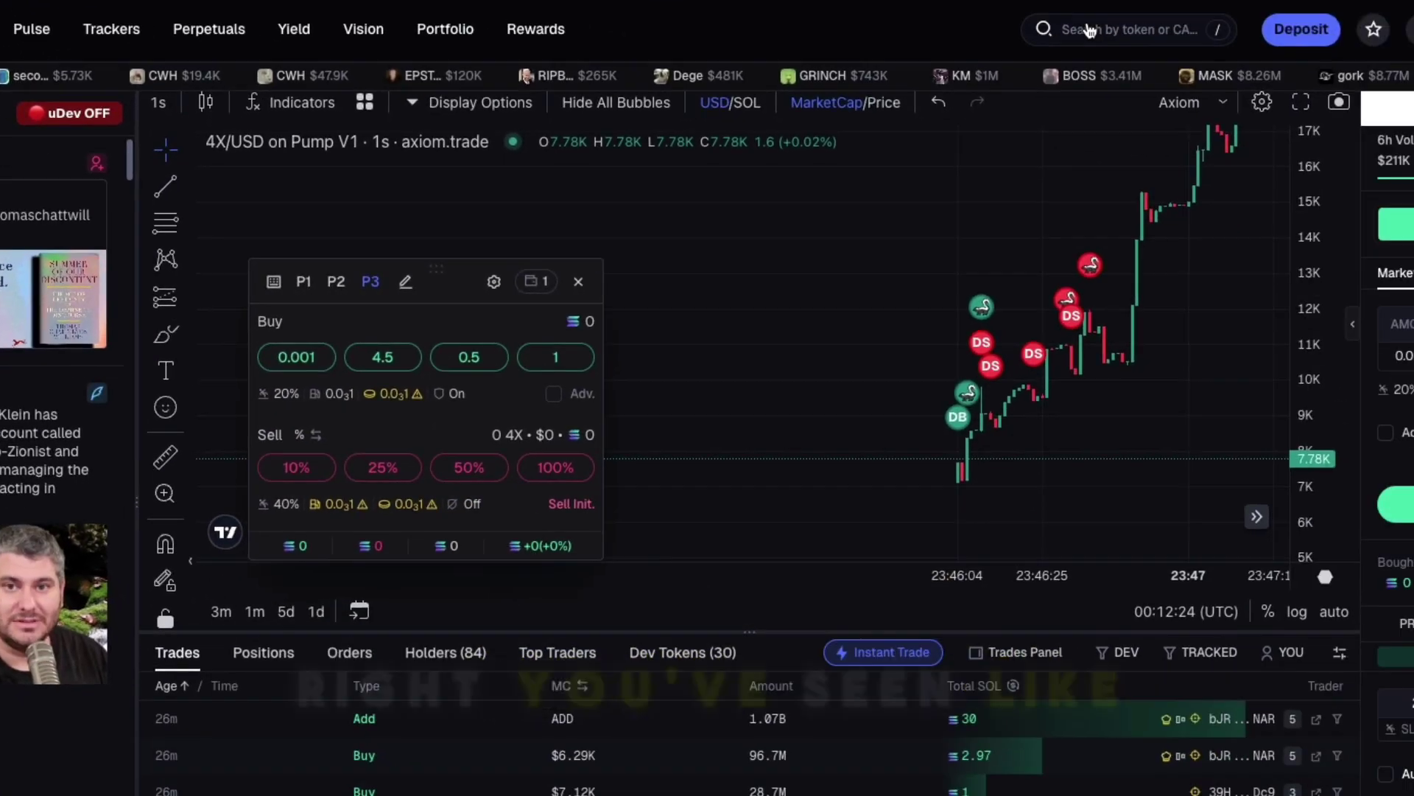
click(1089, 30)
click(448, 85)
click(91, 31)
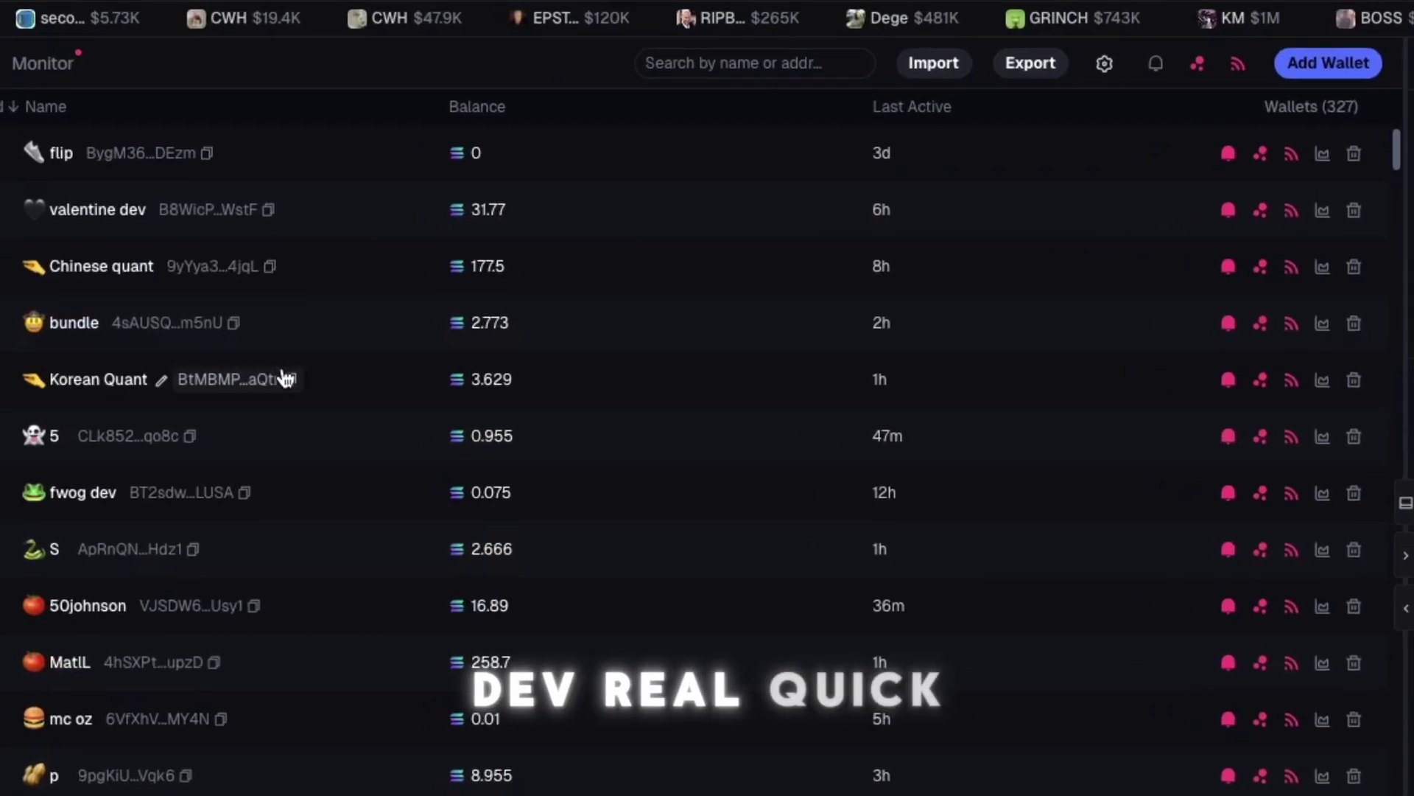
scroll(524, 523, down, 15)
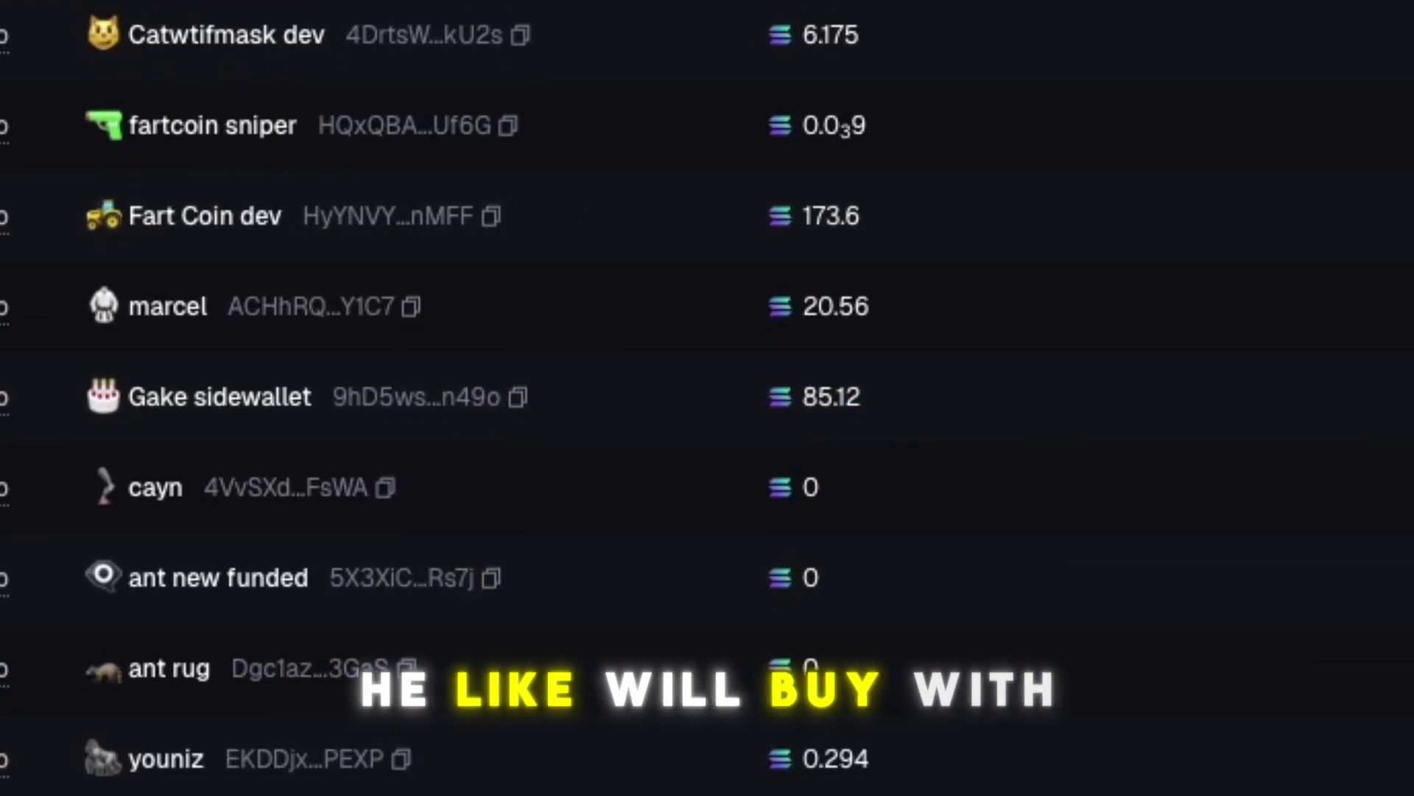
click(1229, 392)
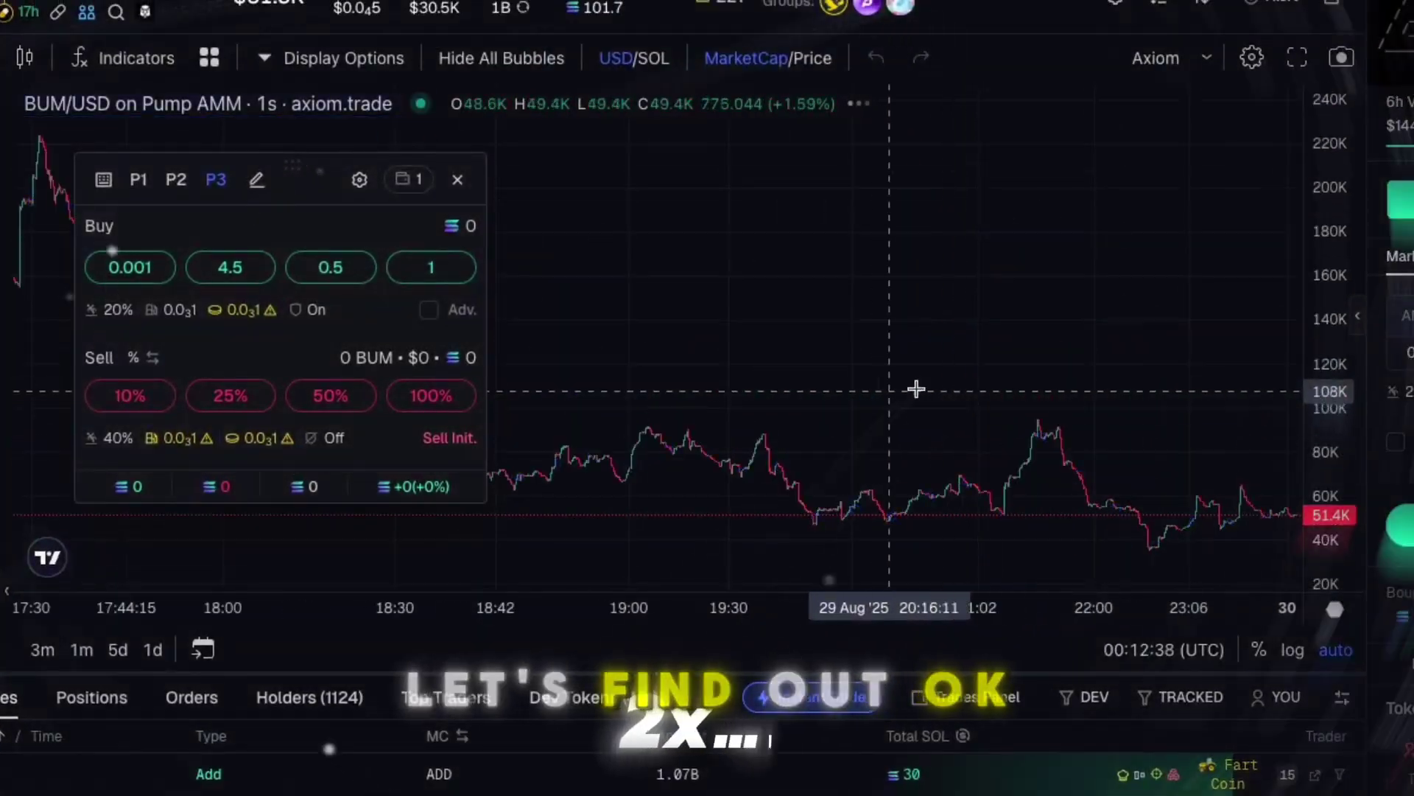
Step: Pan and zoom the BUM chart back to the launch candles around 06:42
scroll(916, 389, up, 5)
scroll(916, 389, left, 15)
scroll(902, 313, left, 20)
scroll(875, 346, up, 5)
scroll(875, 346, right, 15)
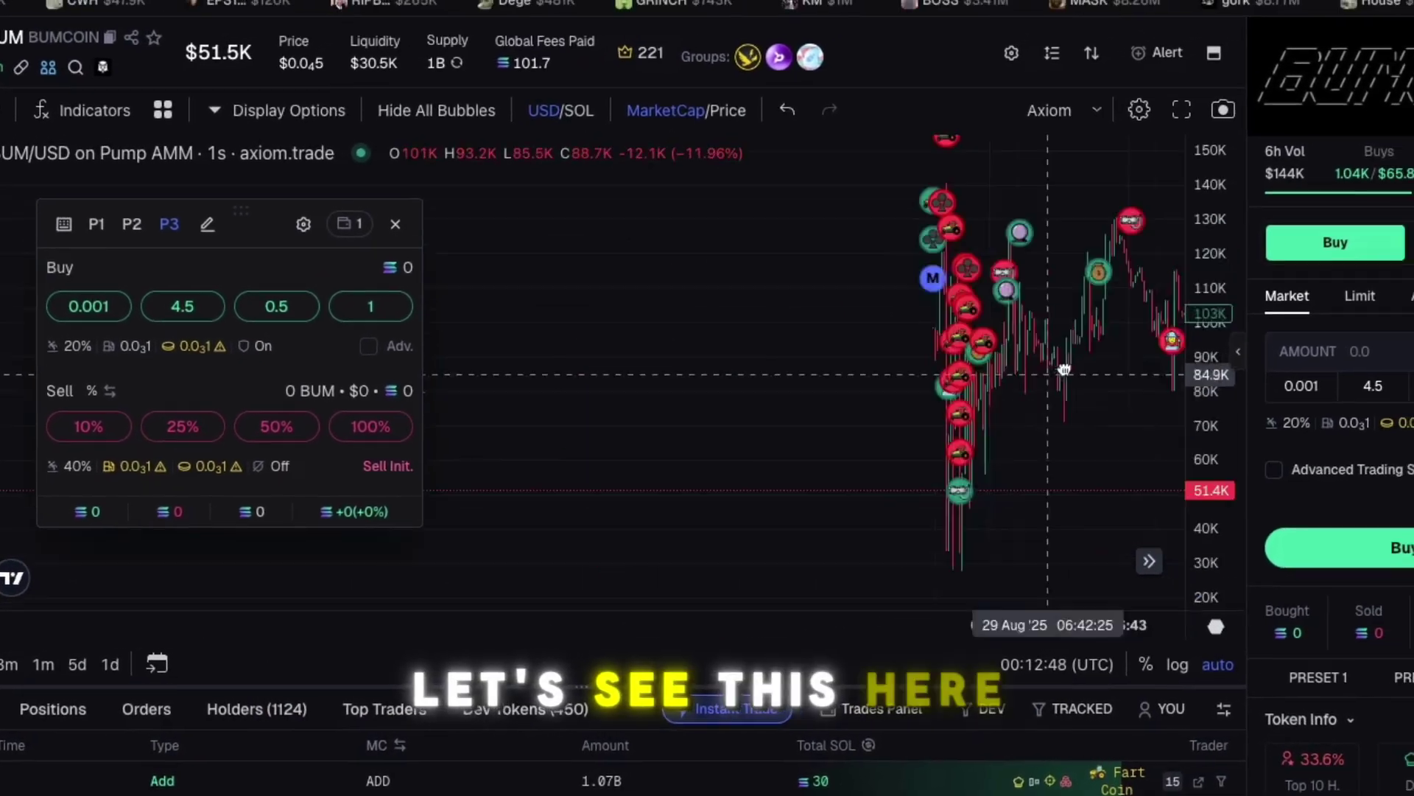
scroll(1072, 363, up, 3)
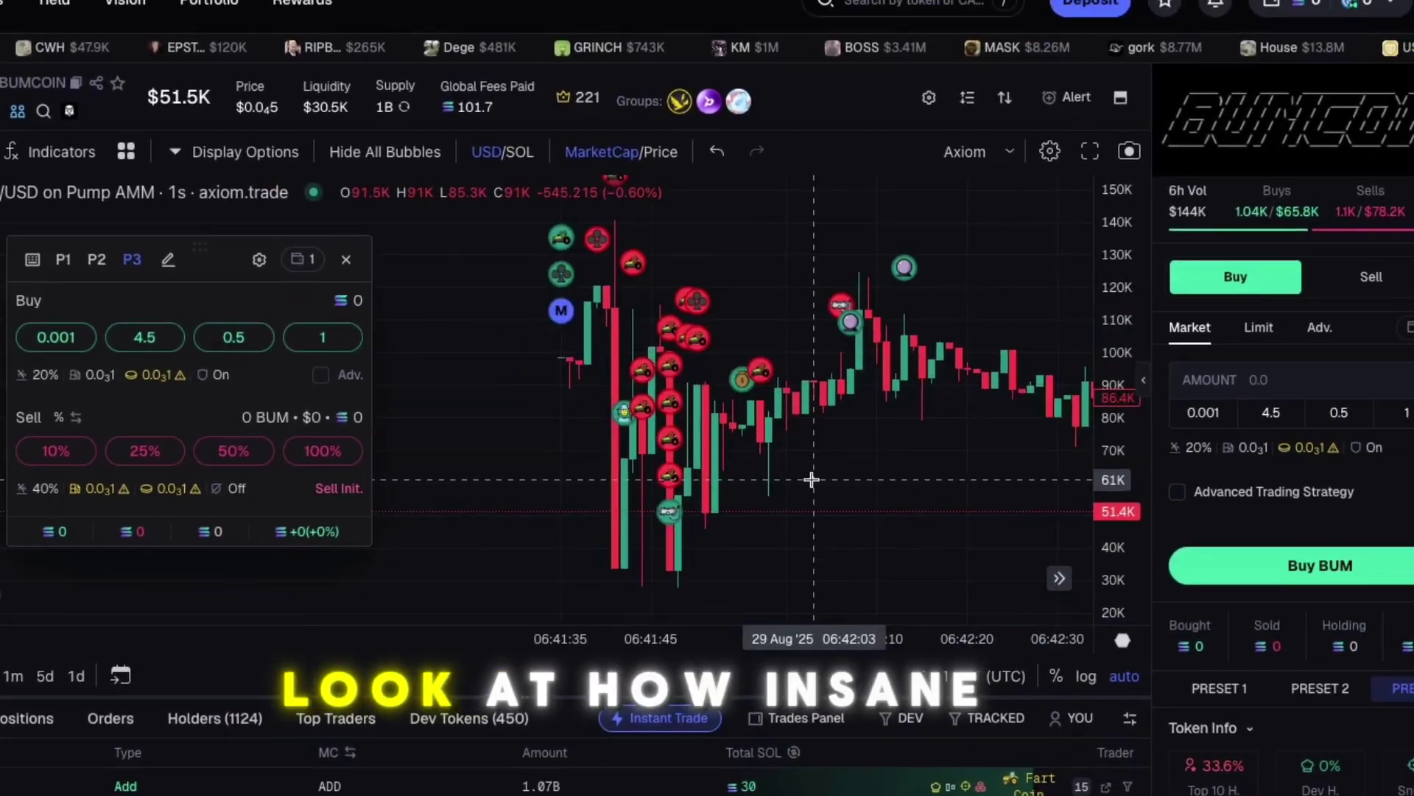
scroll(811, 480, down, 3)
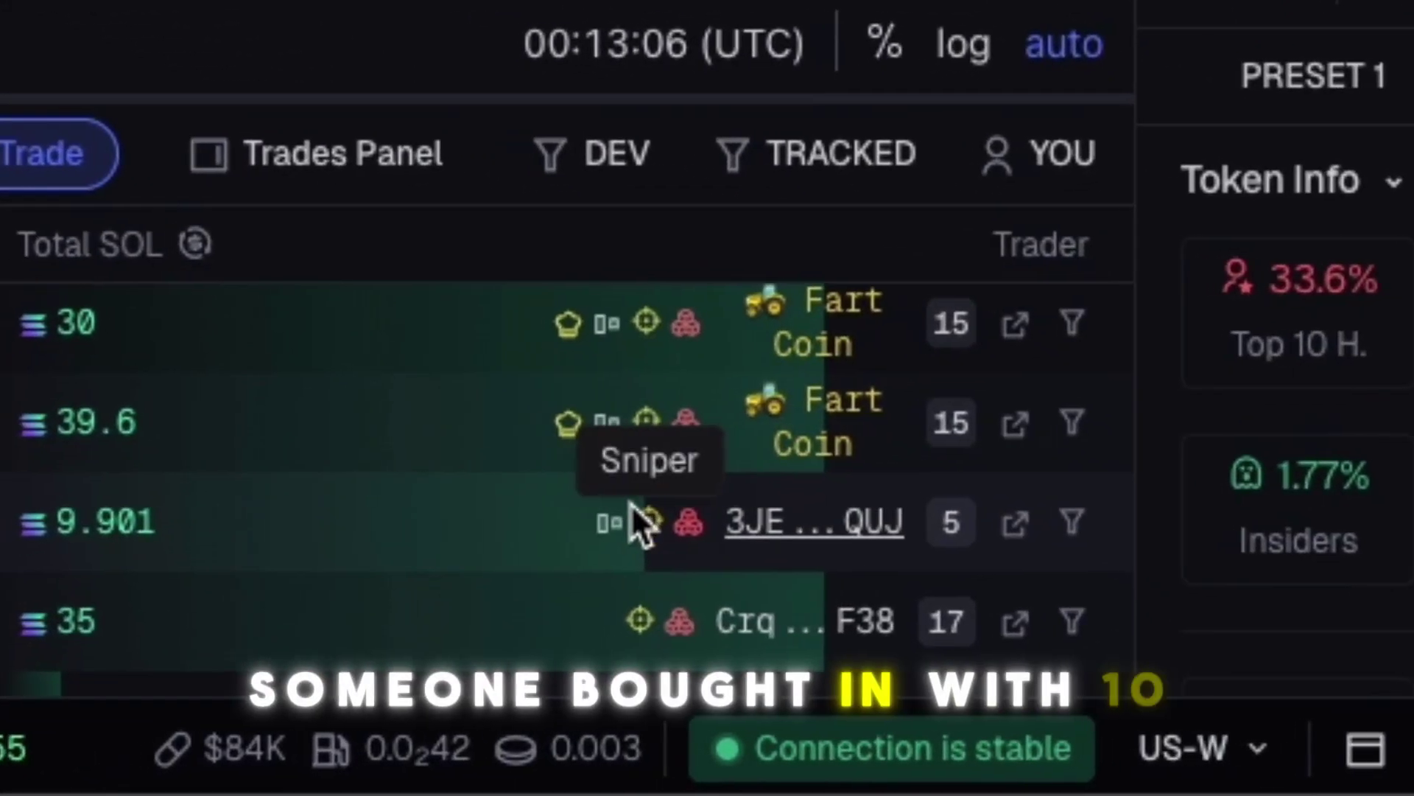
Step: Review BUM top traders' PnL, then return to Trades and pan the chart to later price action
mouse_move(774, 632)
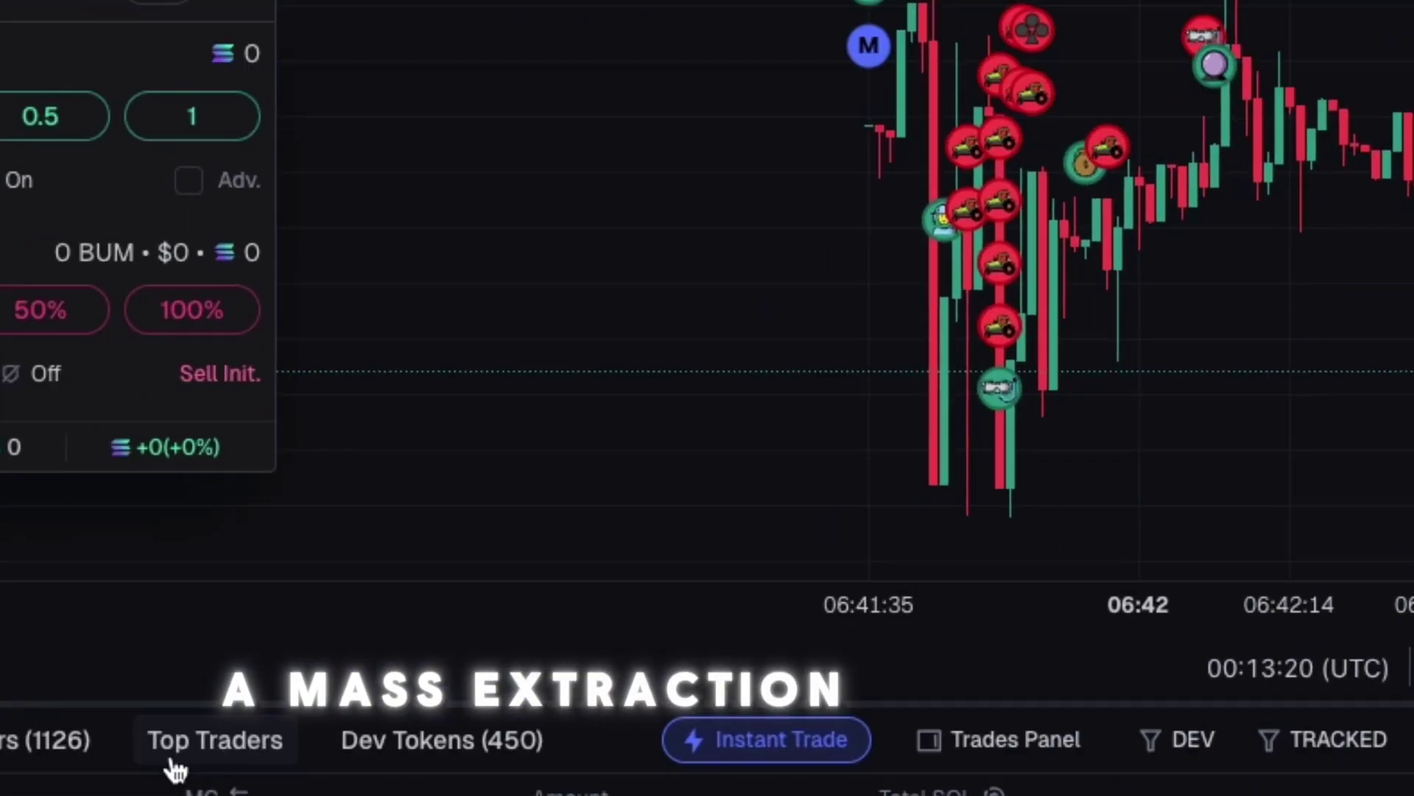
click(172, 763)
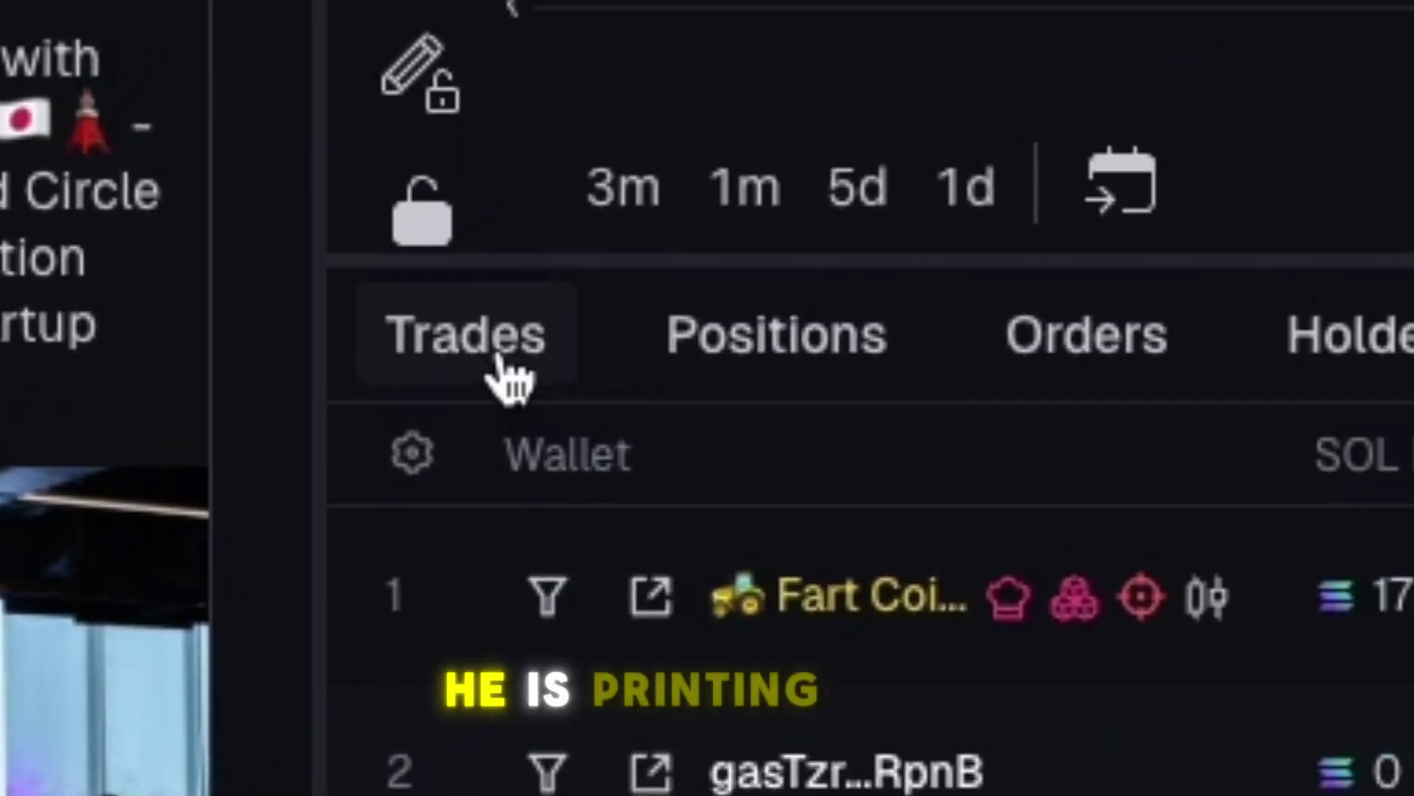
click(506, 379)
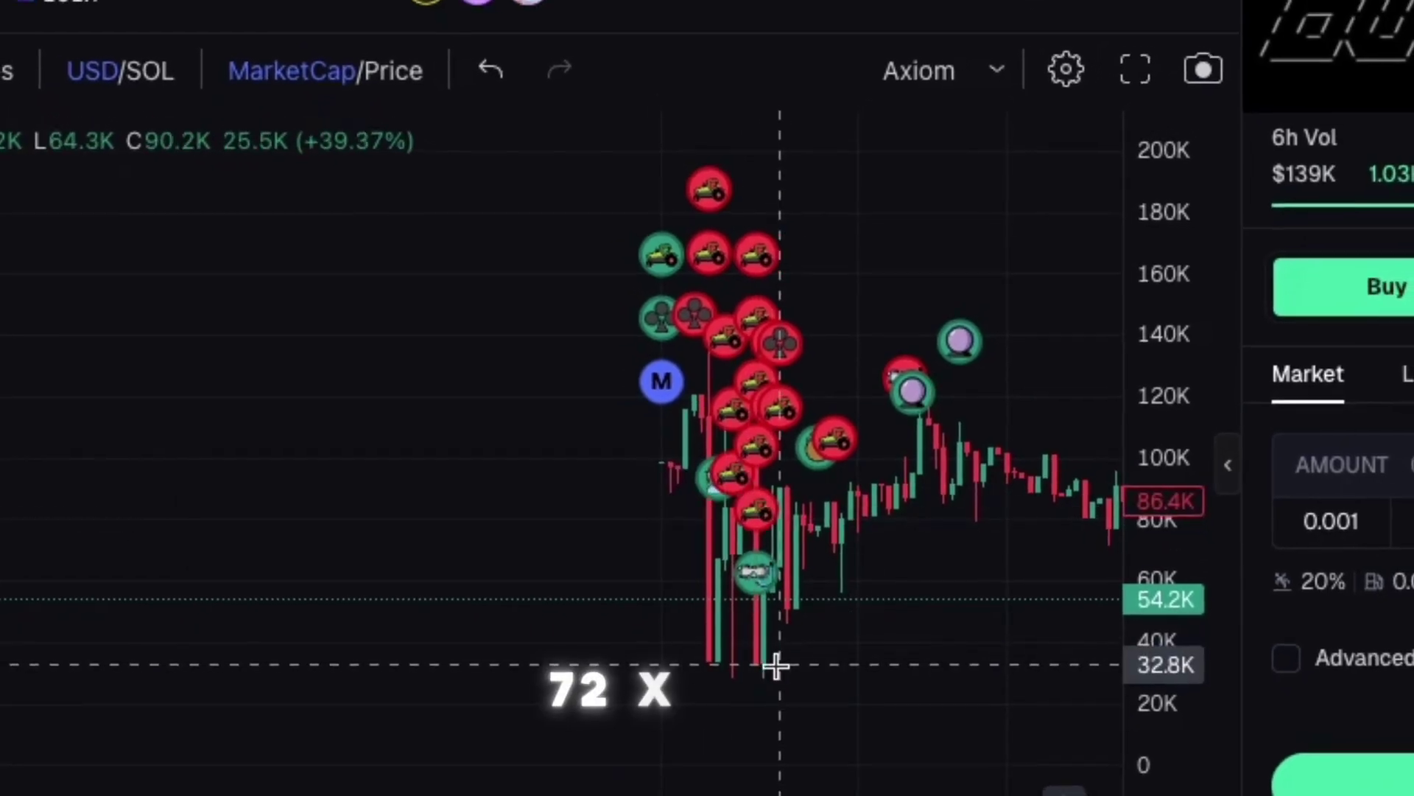
scroll(648, 542, down, 3)
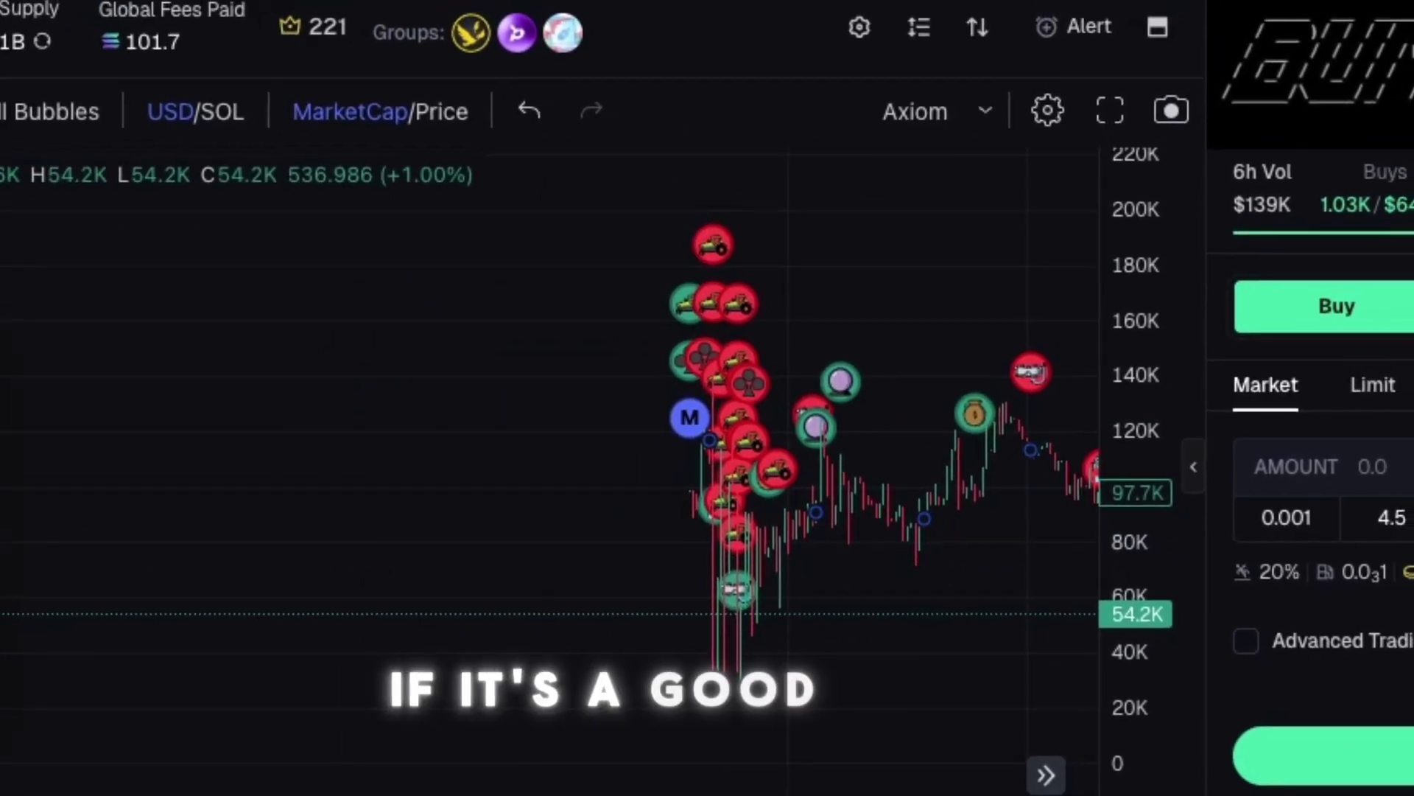
drag(826, 193, 537, 630)
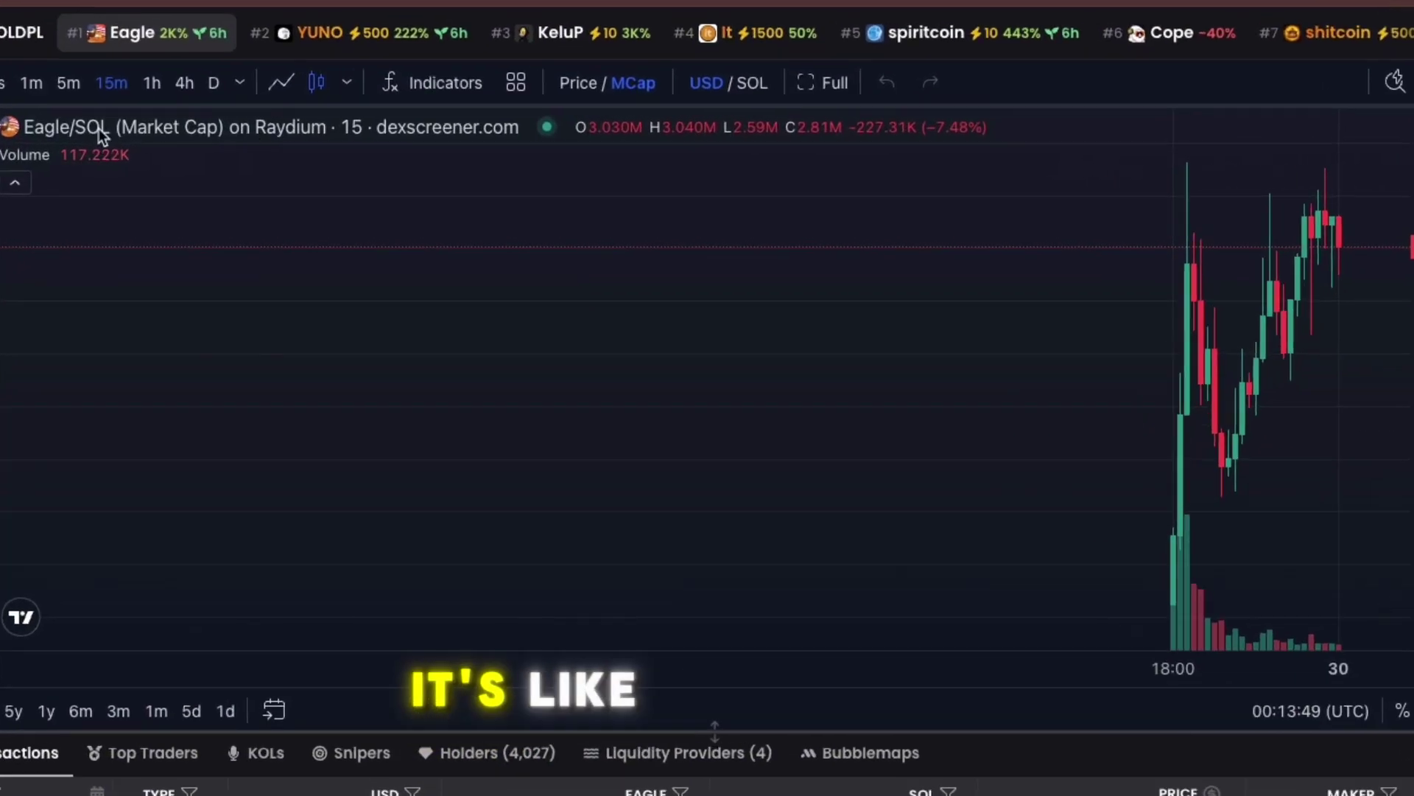
Step: Search DEX Screener for 'fartcoin' to check its market cap
text(/)
text(fart)
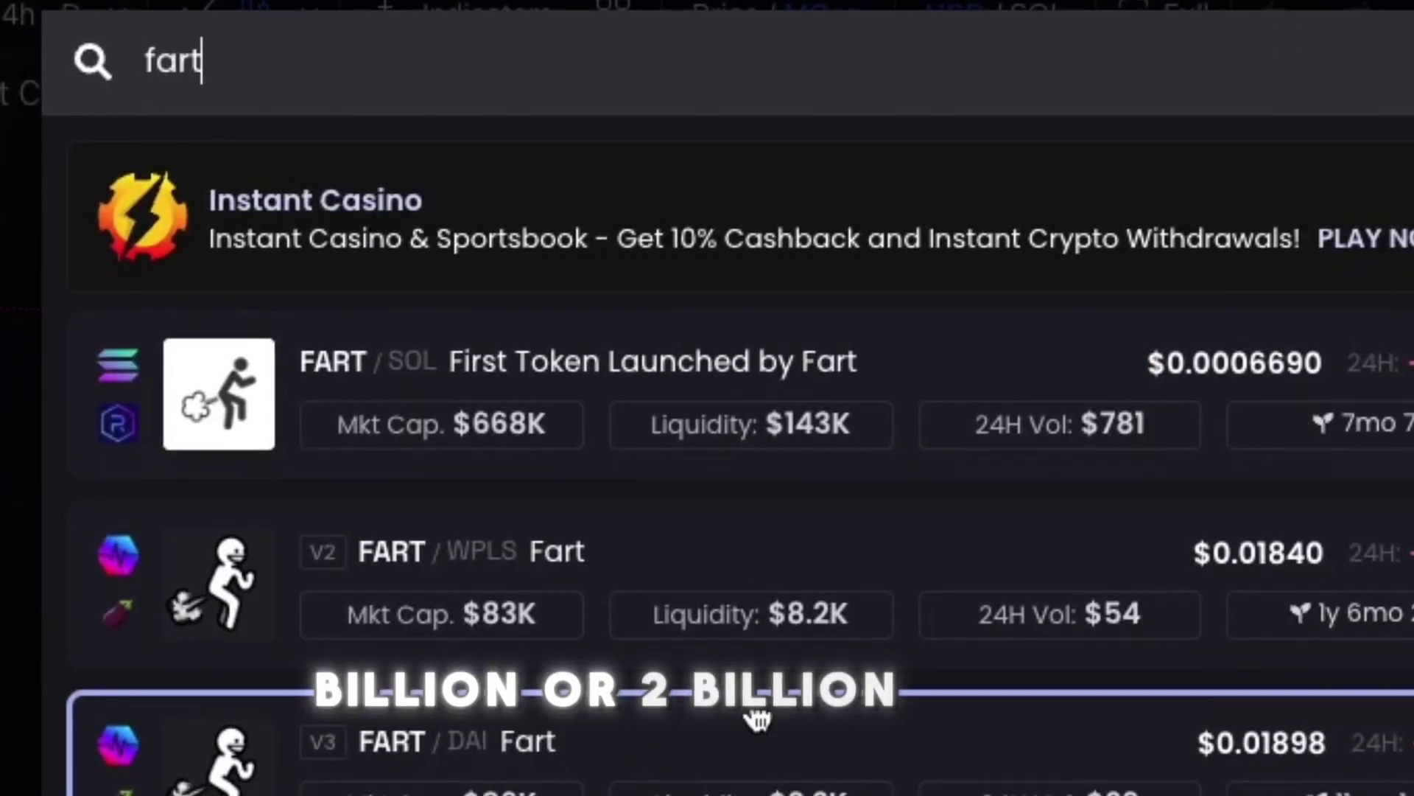
text(coin)
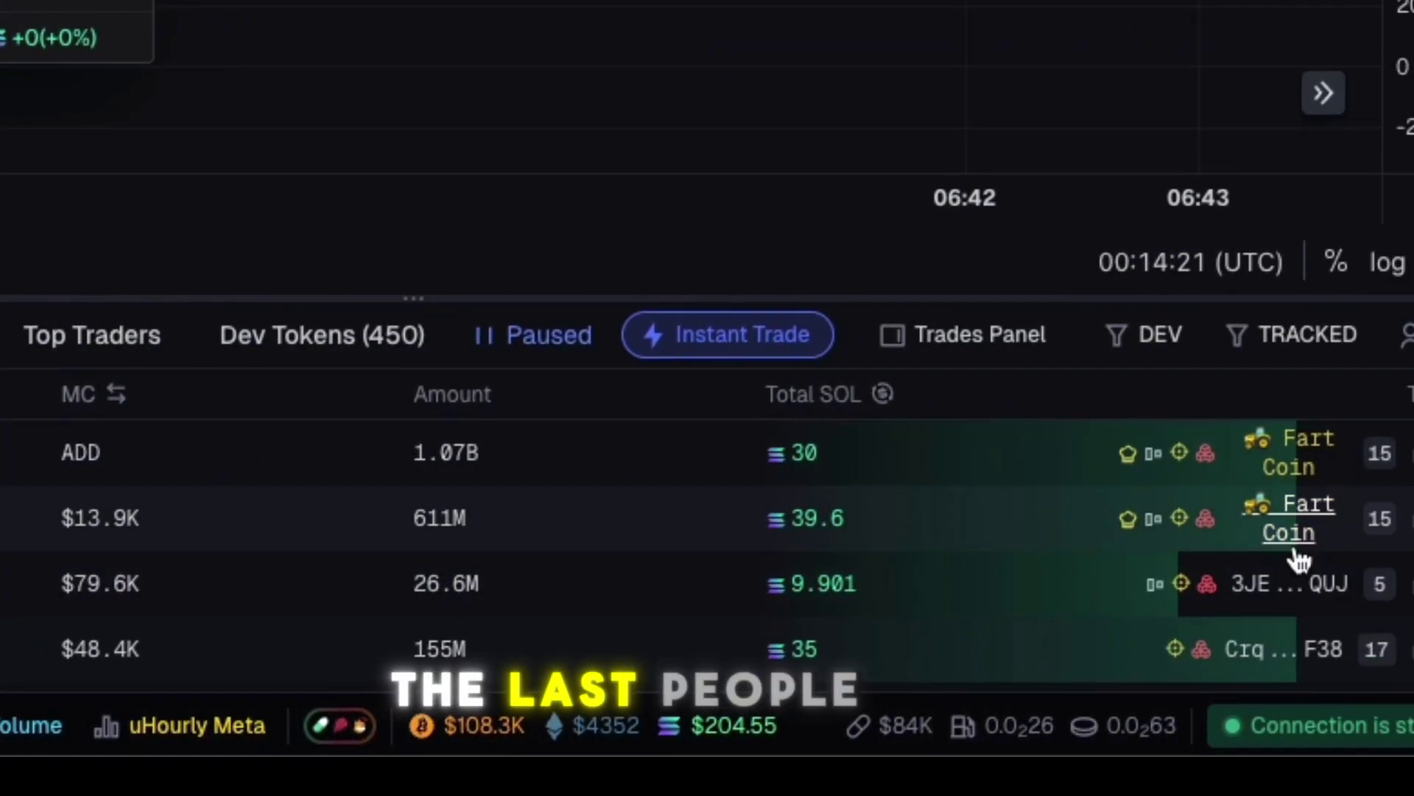
Step: Scroll the BUM trades list to reach the dev wallet's swap transaction
scroll(1295, 551, down, 1)
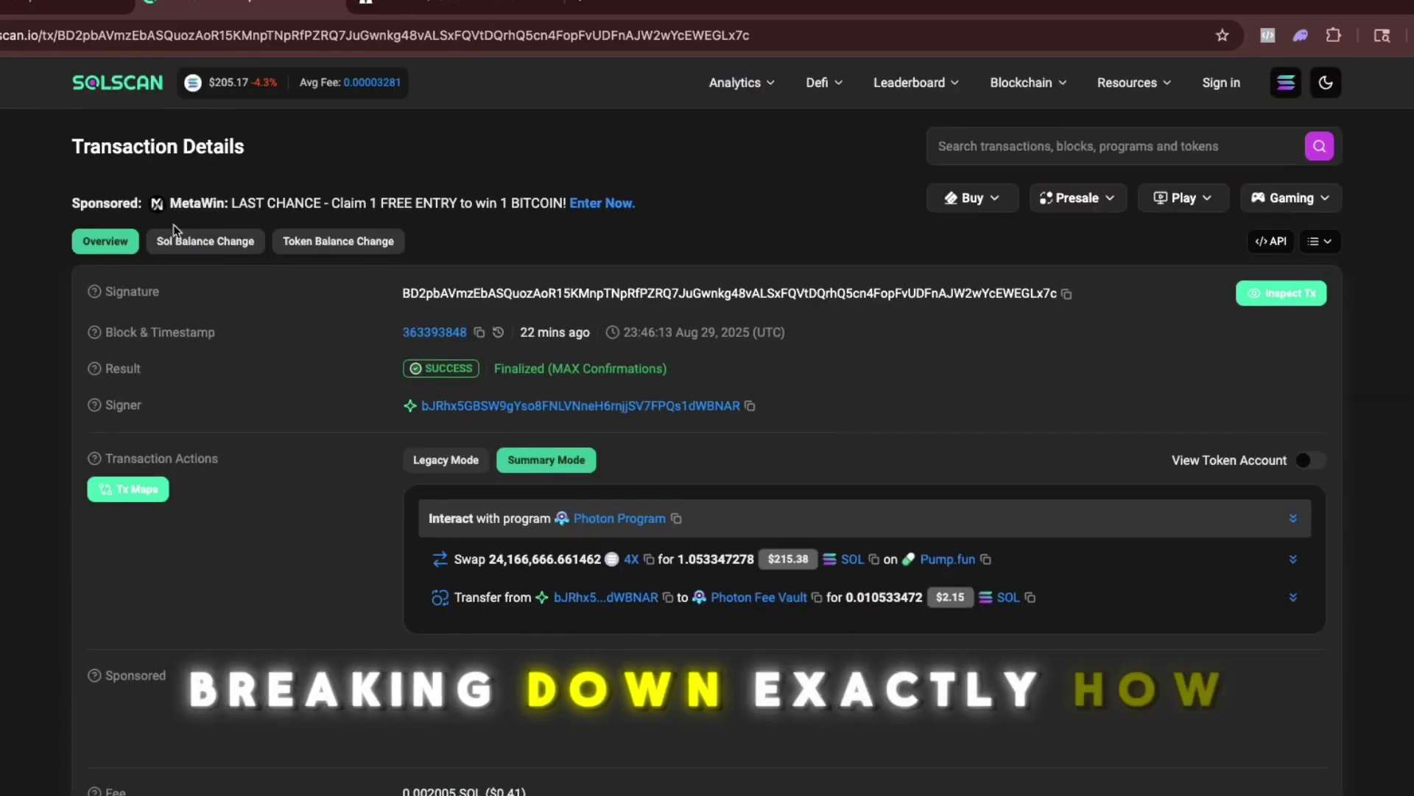
Step: Scroll the signer's 9.32 SOL account page down to its Transactions table
scroll(637, 247, down, 1)
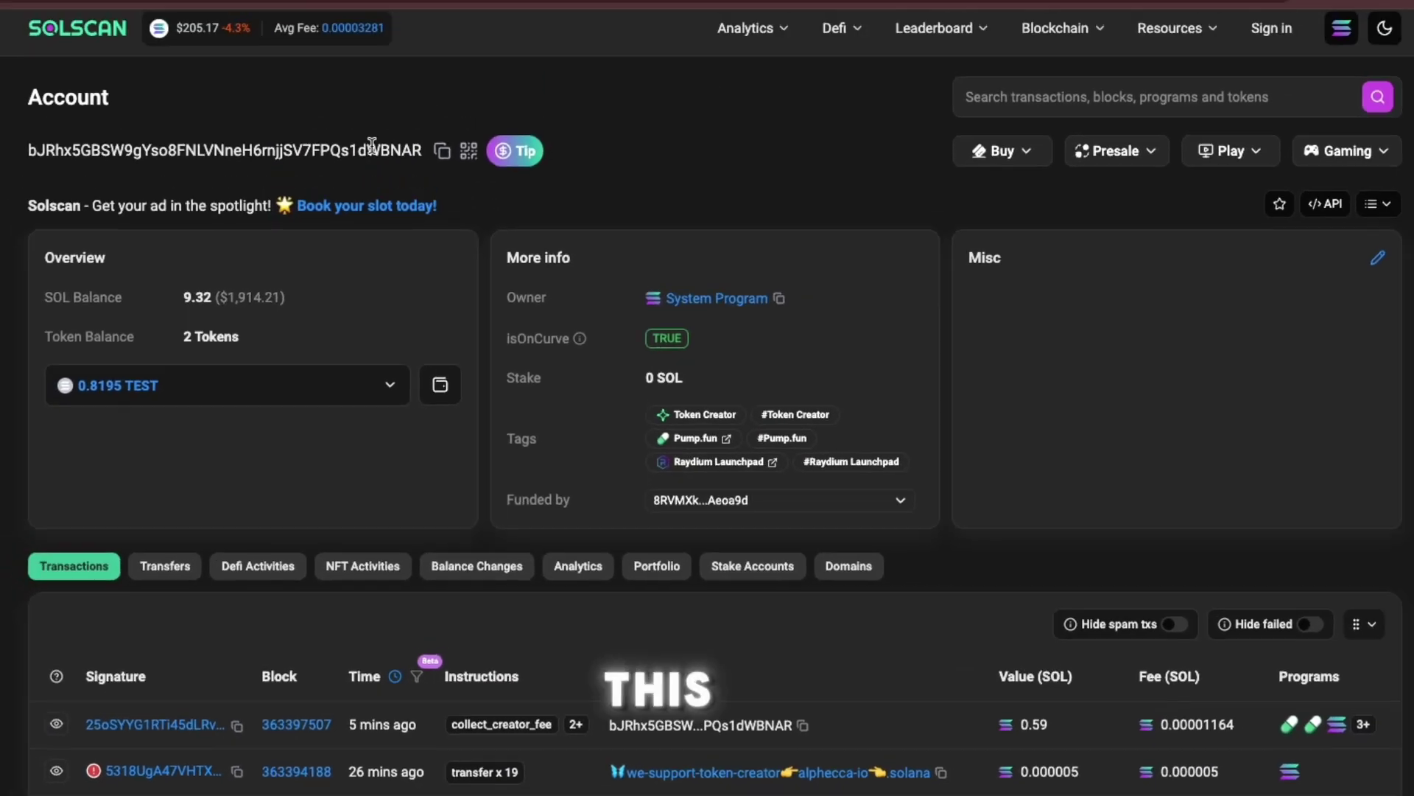
scroll(707, 442, down, 3)
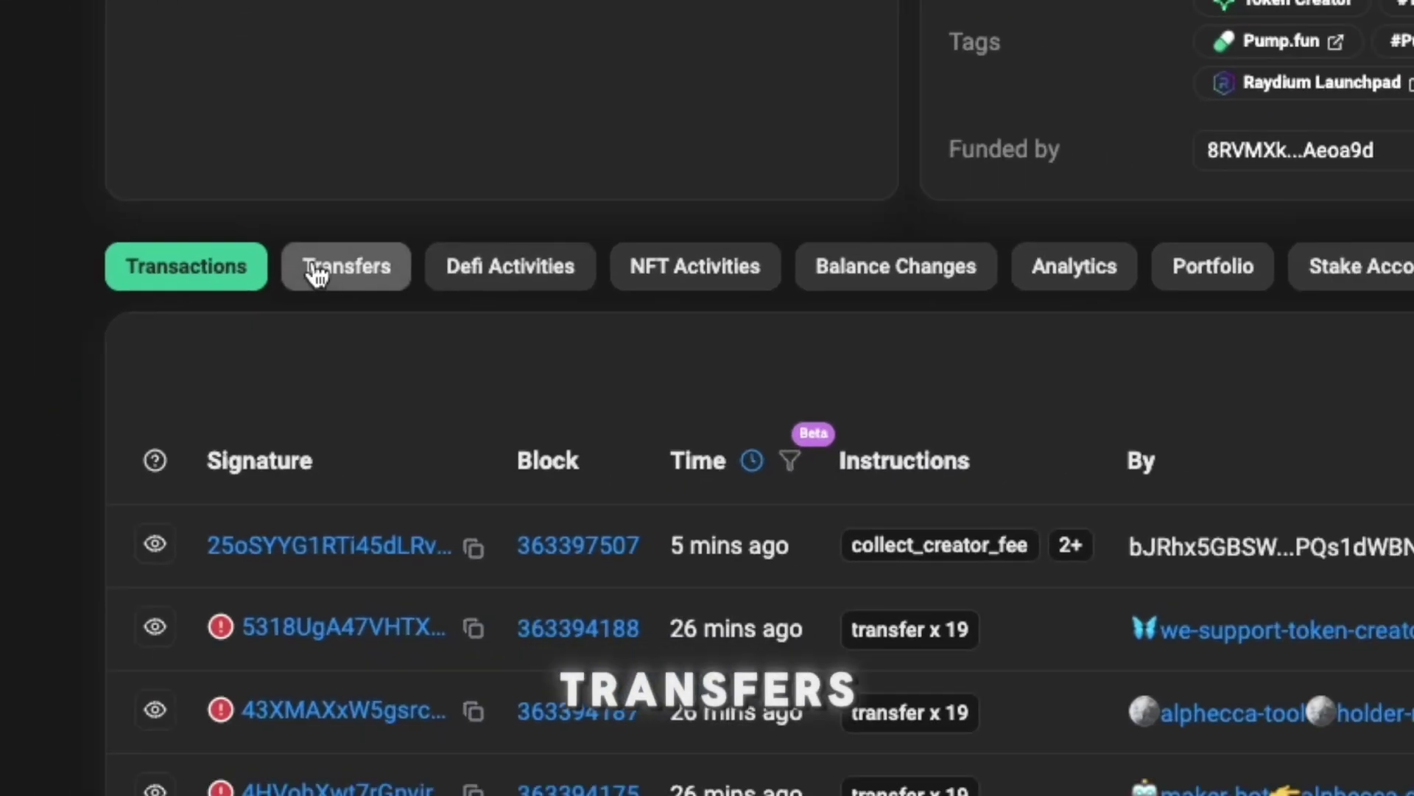
Step: List the wallet's transfers, then open its funder's account holding 26.1 SOL and 11 tokens
click(170, 411)
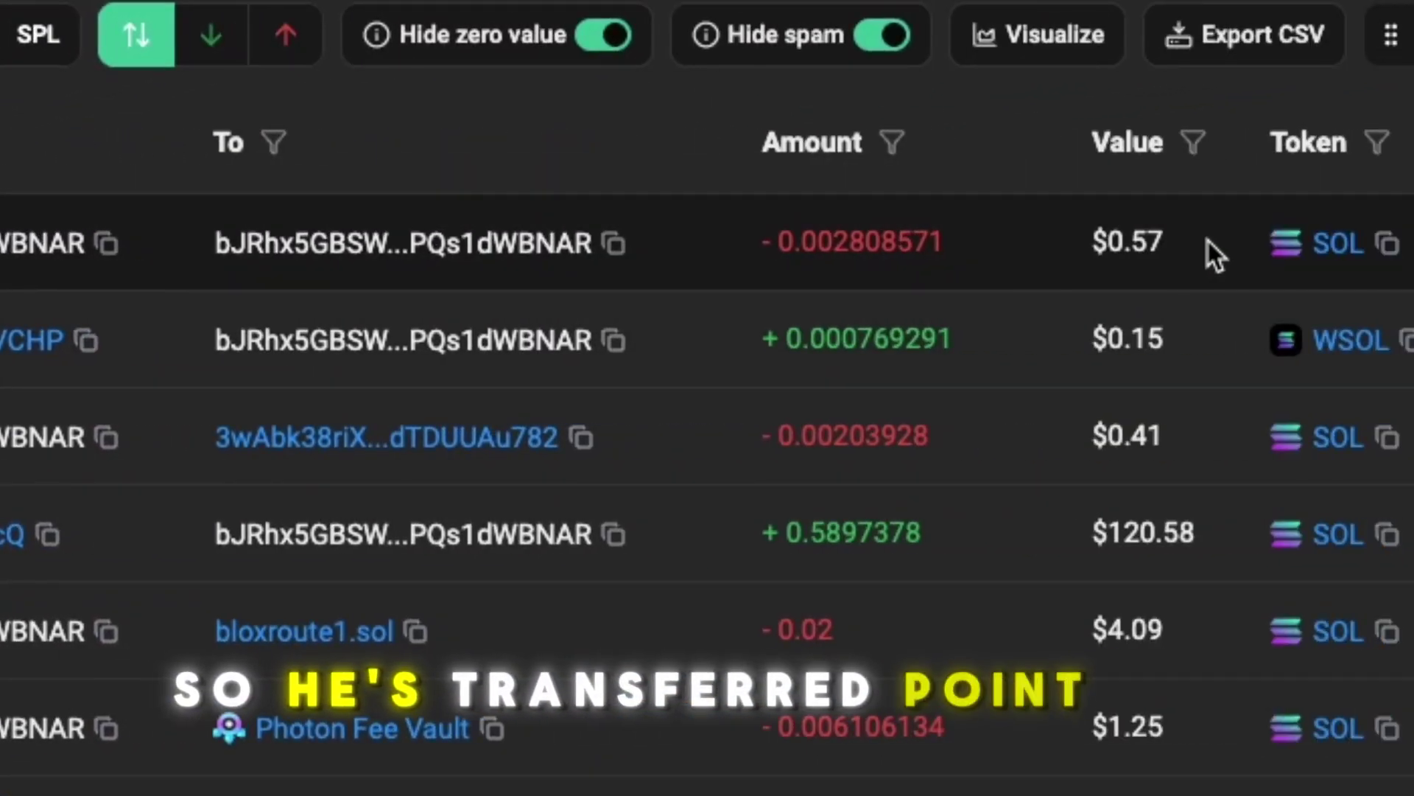
scroll(542, 37, up, 5)
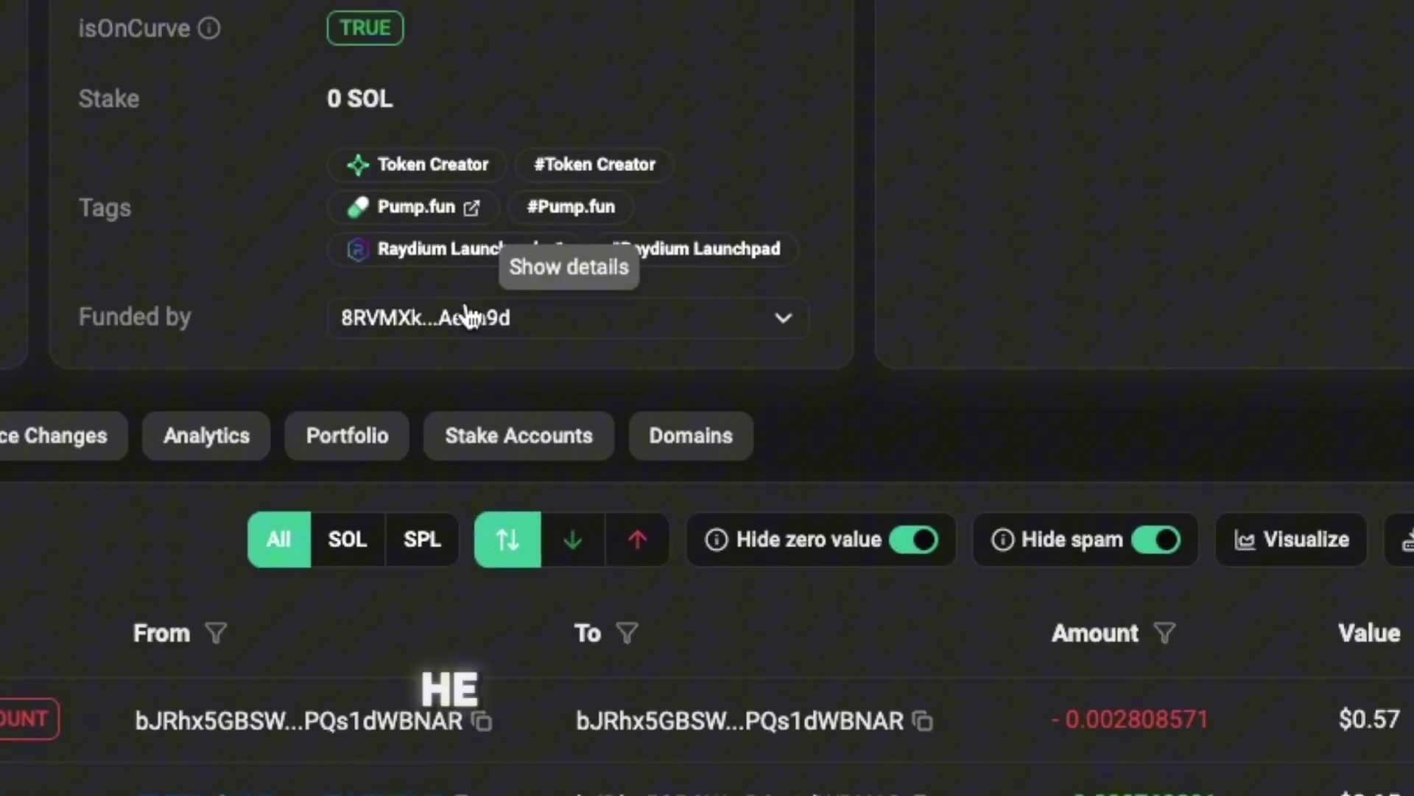
click(465, 315)
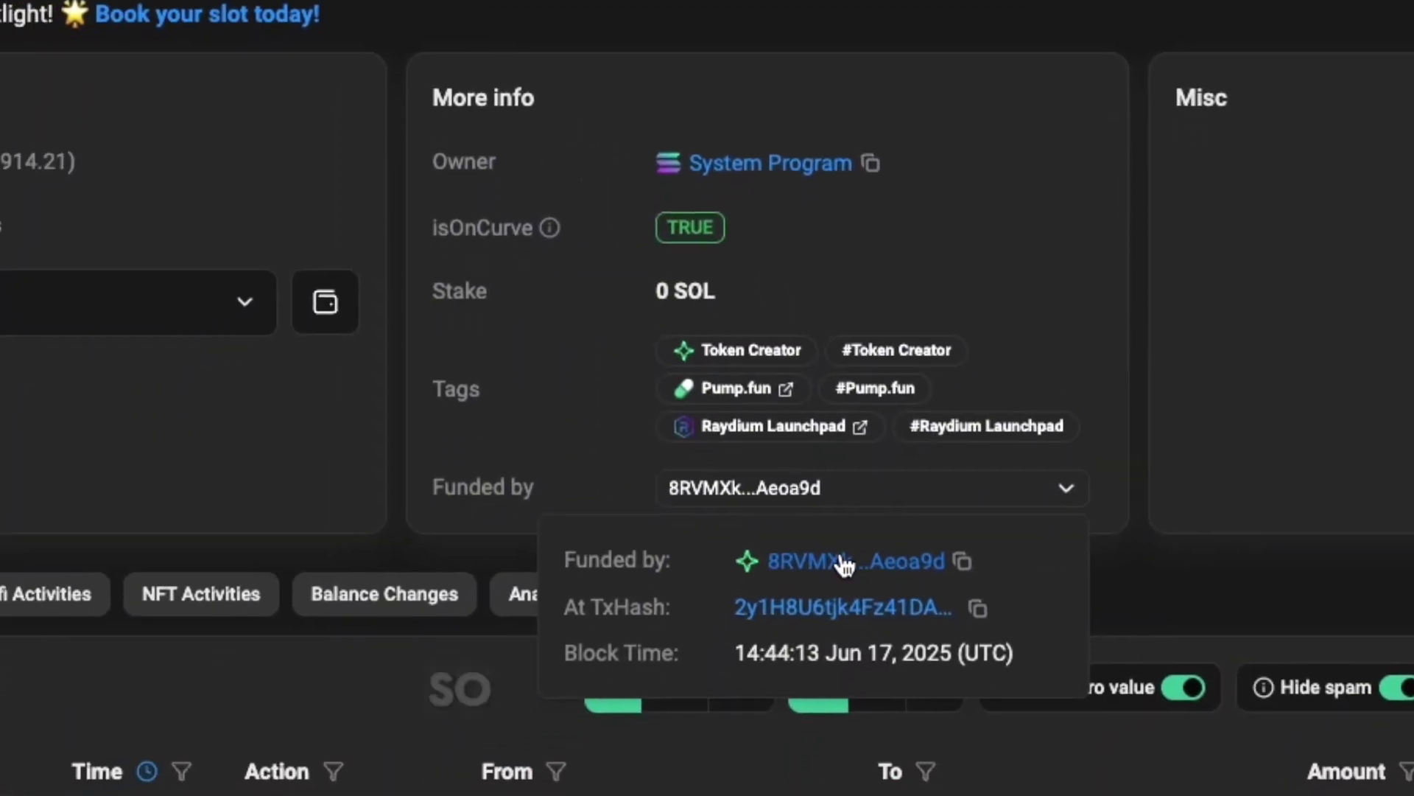
click(854, 561)
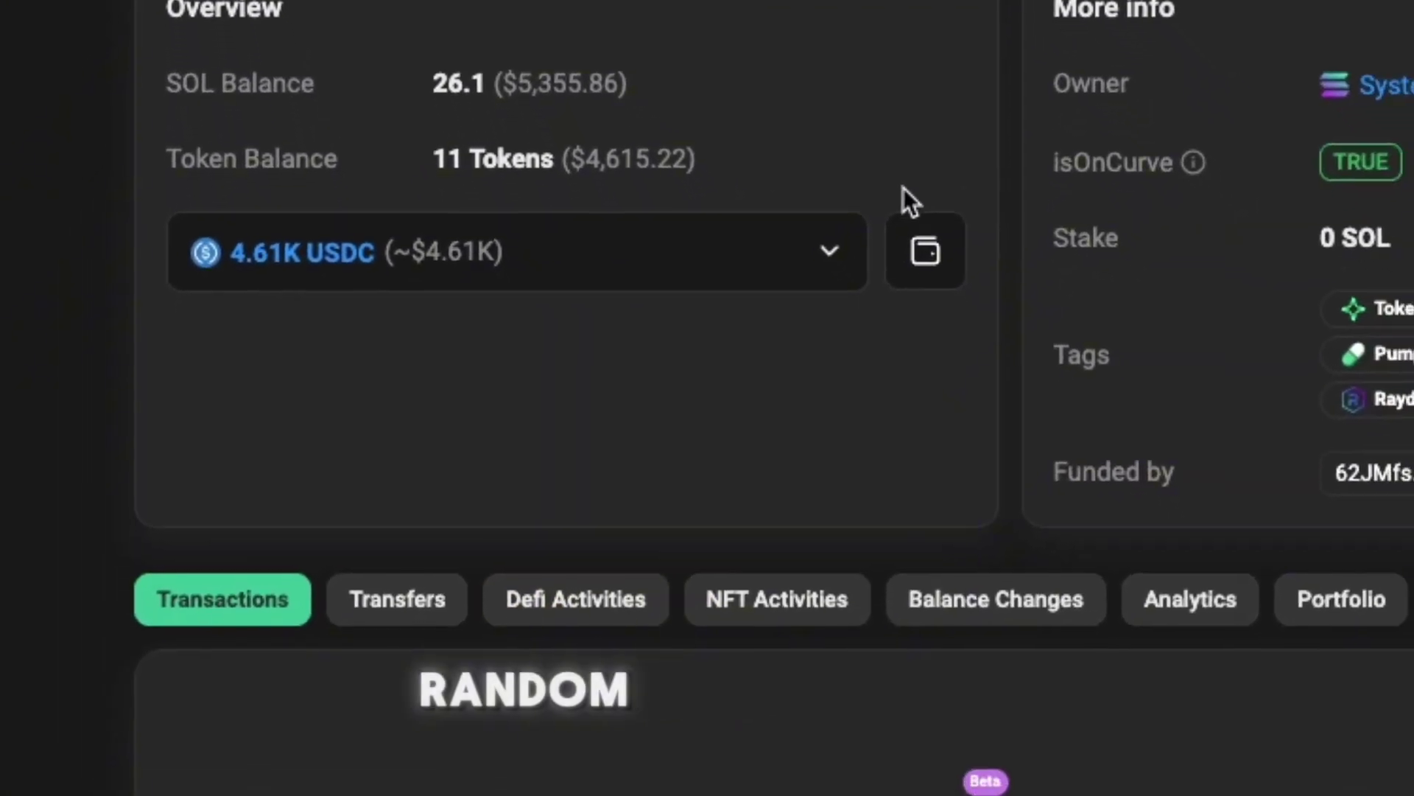
Step: Check the funder's held tokens, then open the wallet that funded it
click(663, 243)
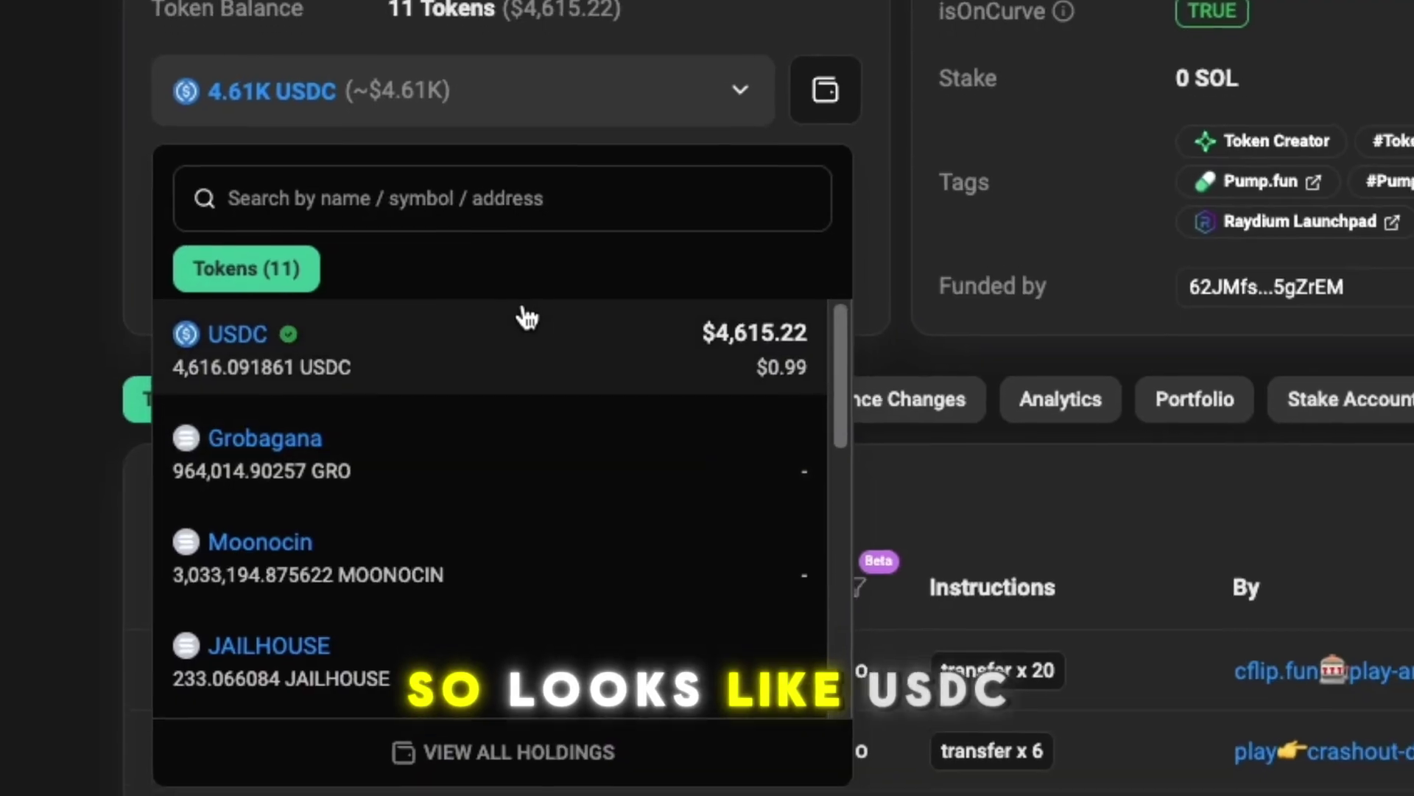
click(628, 180)
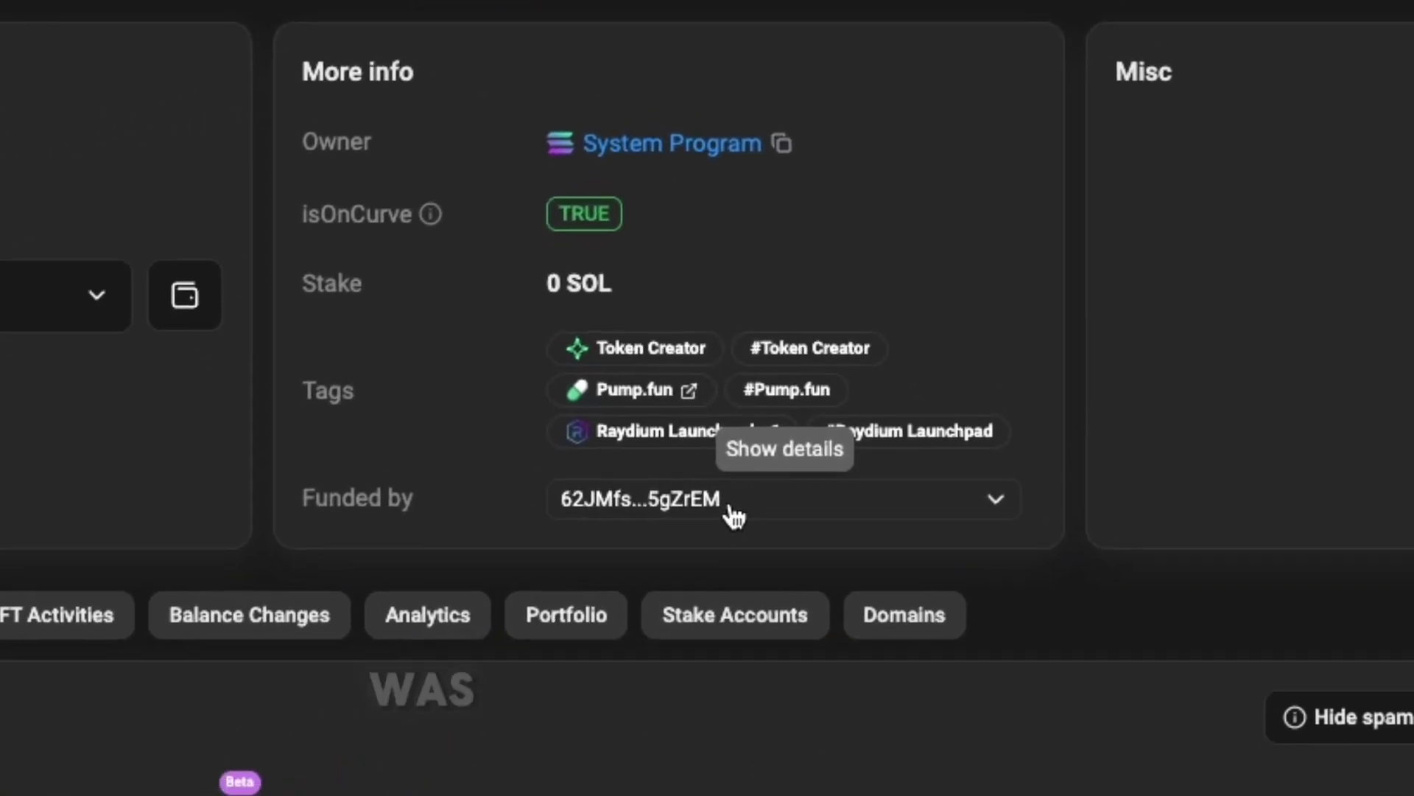
click(1146, 360)
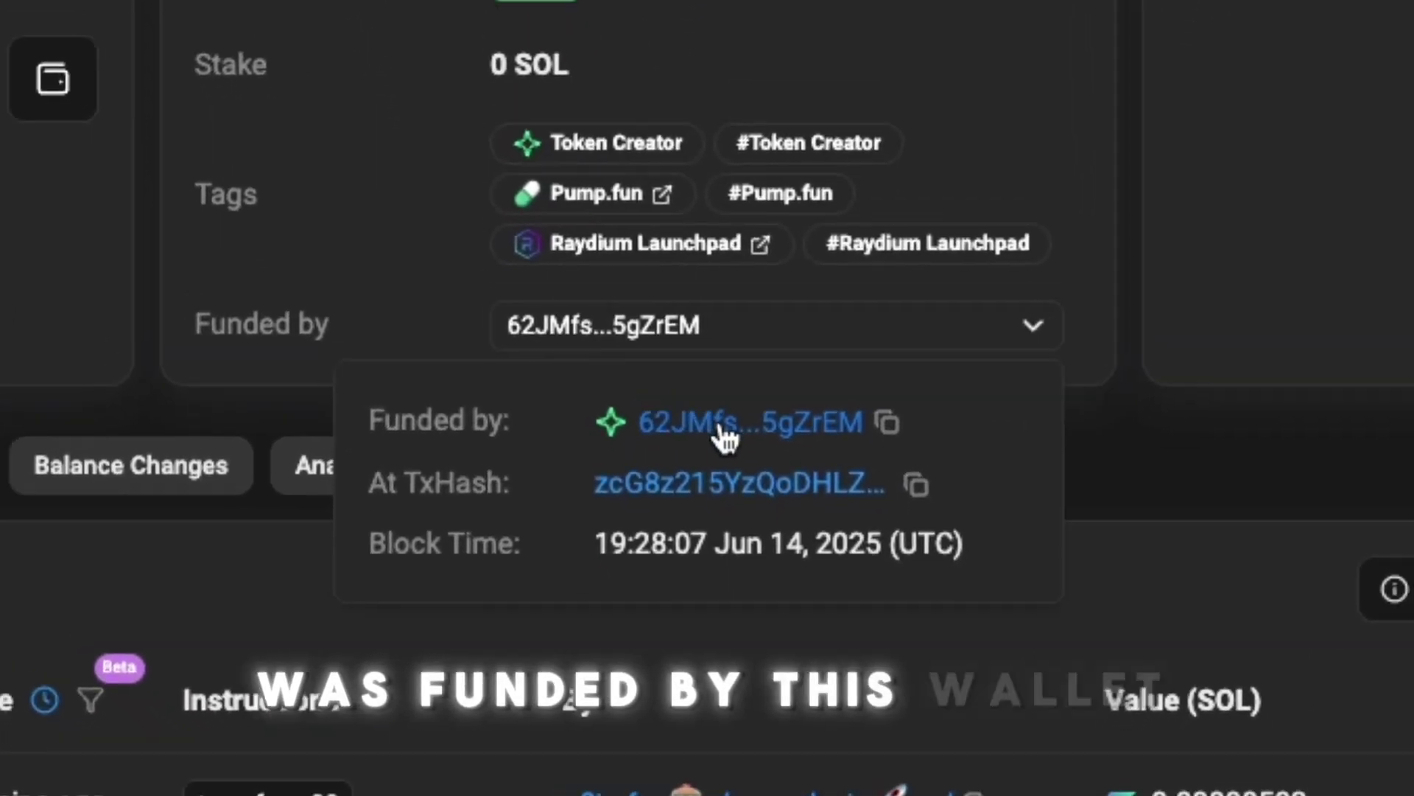
click(726, 441)
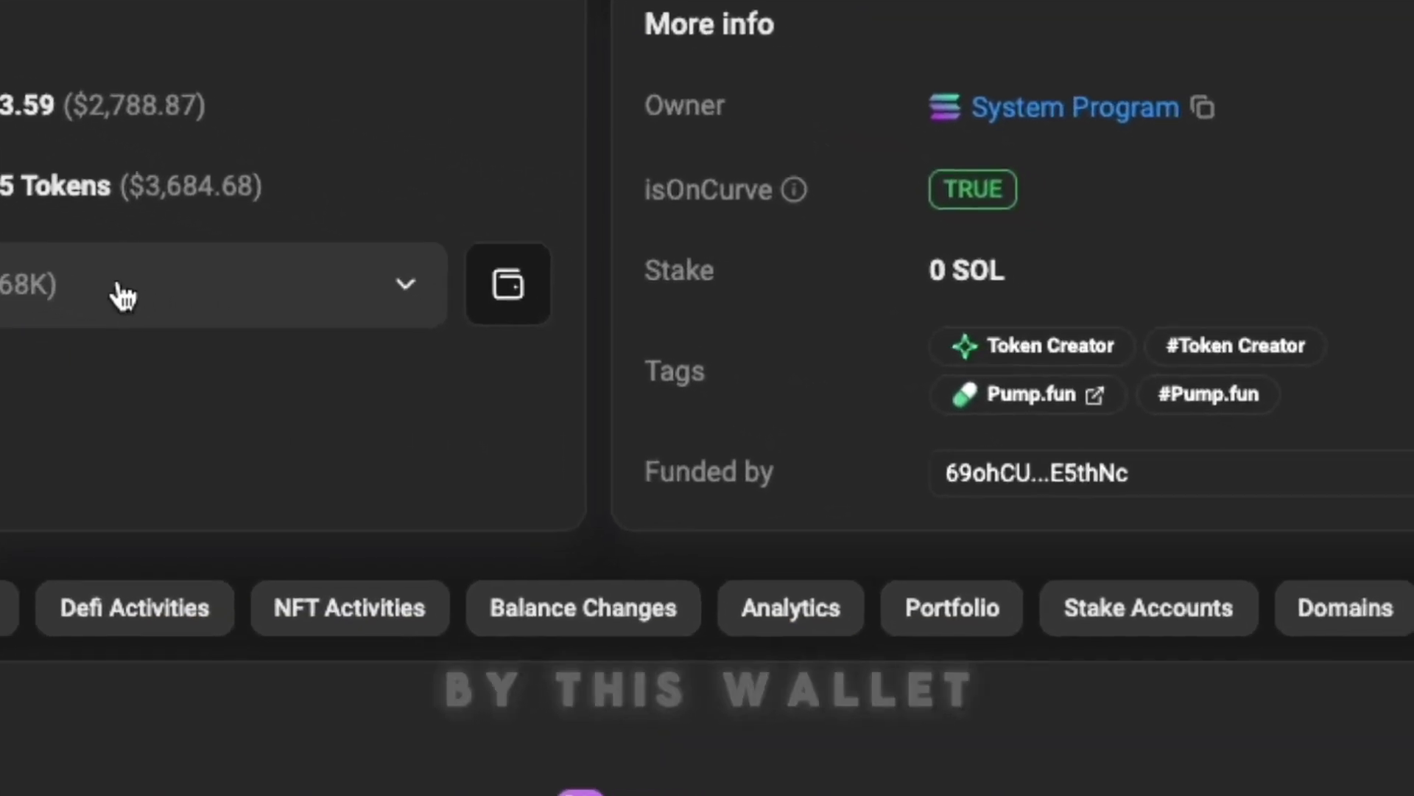
Step: Follow the Funded by links back through the next two funding wallets
click(1158, 463)
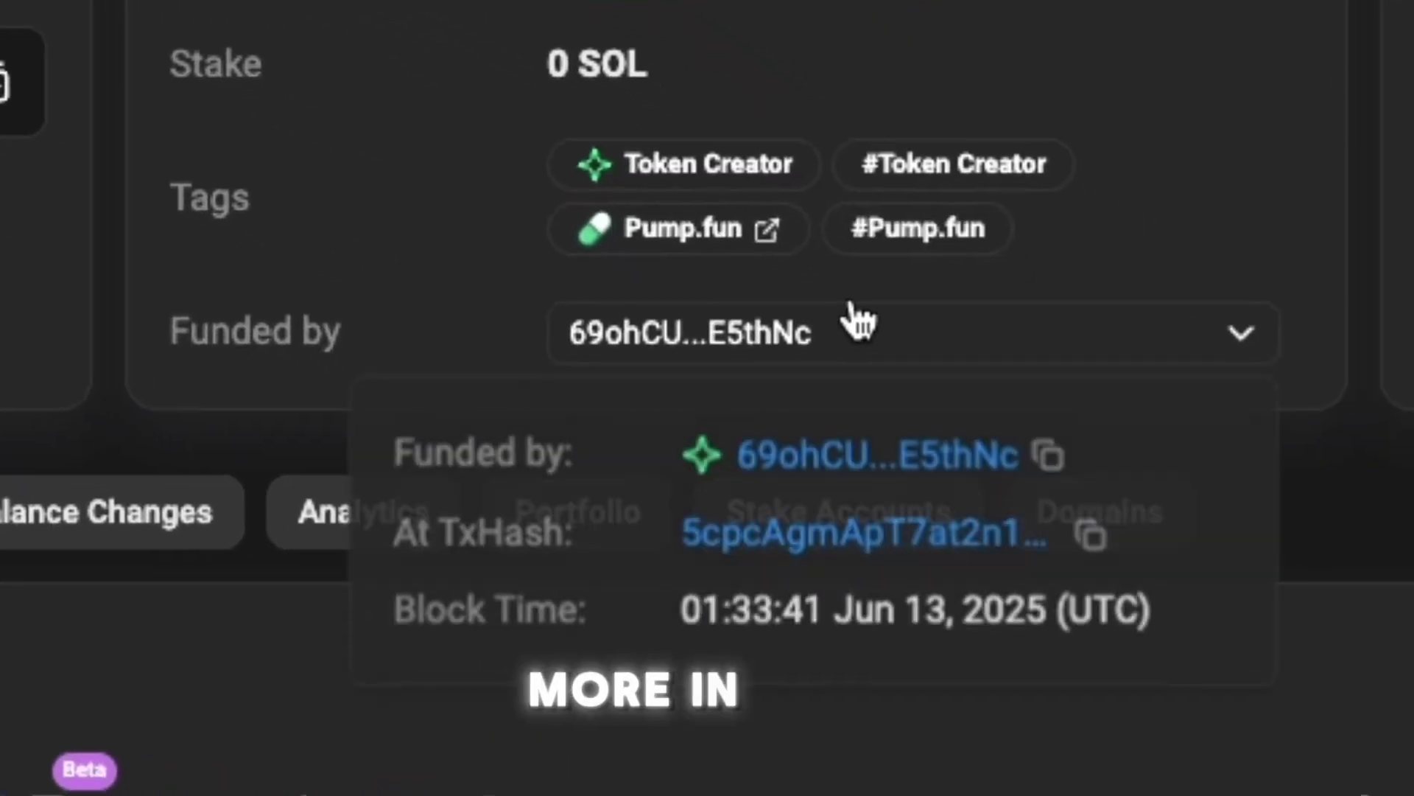
click(920, 446)
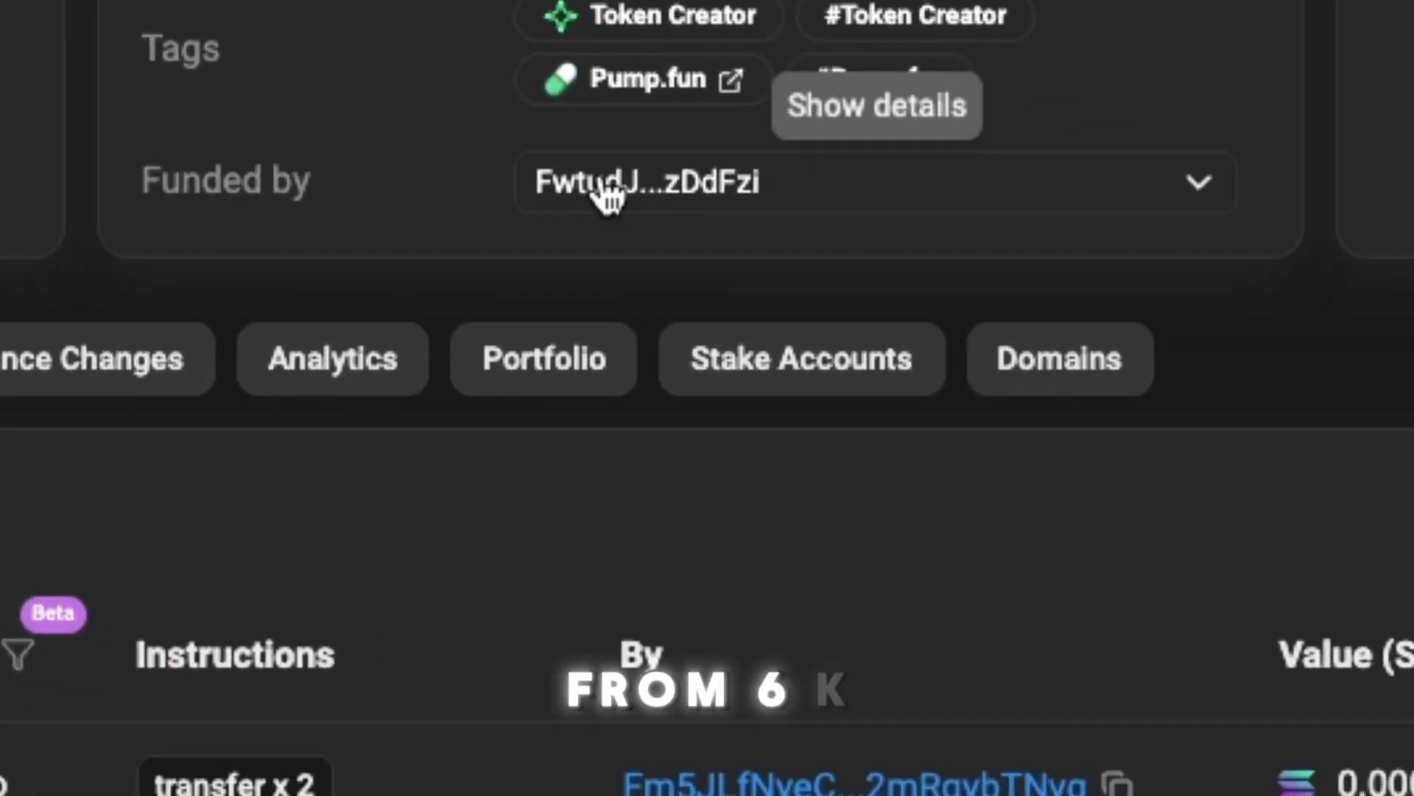
click(1178, 628)
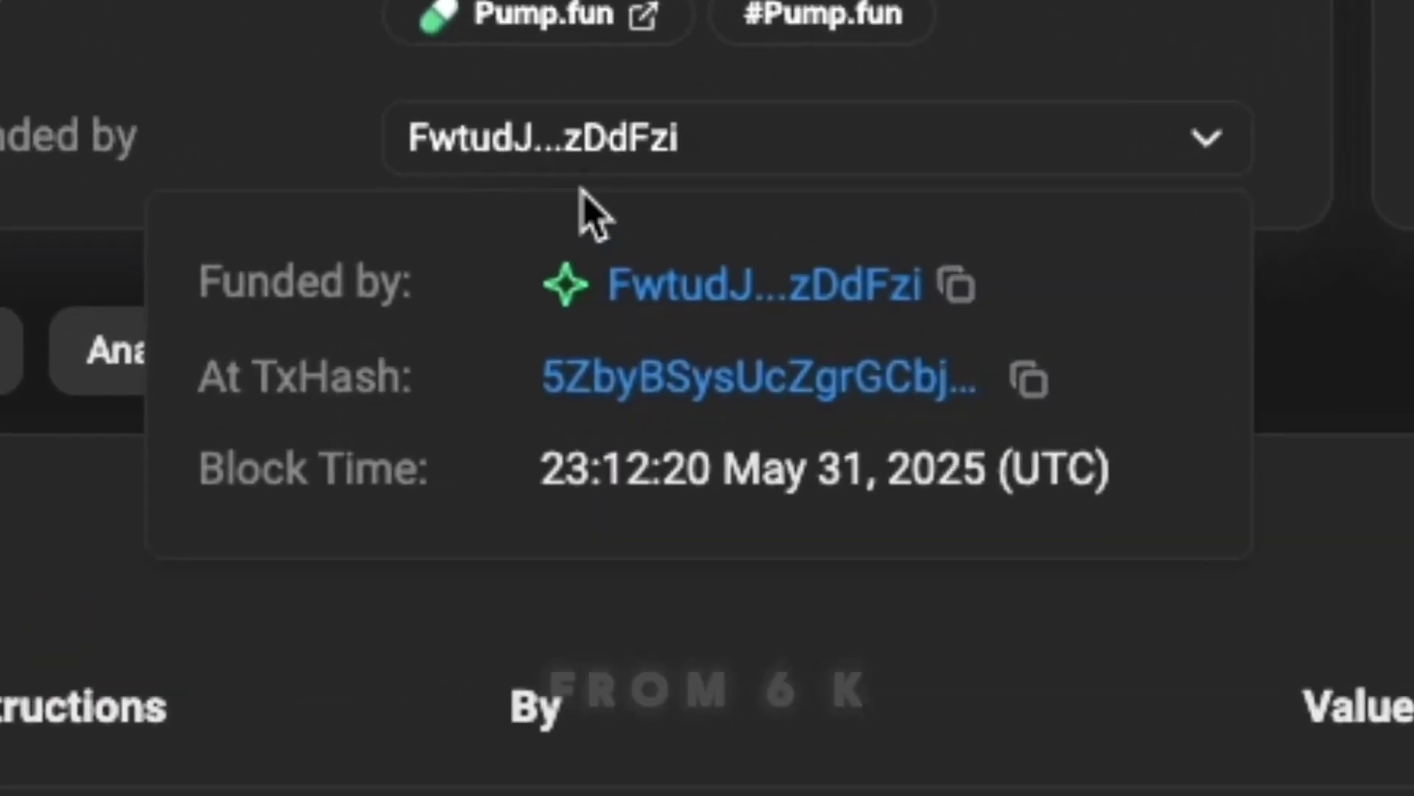
click(715, 286)
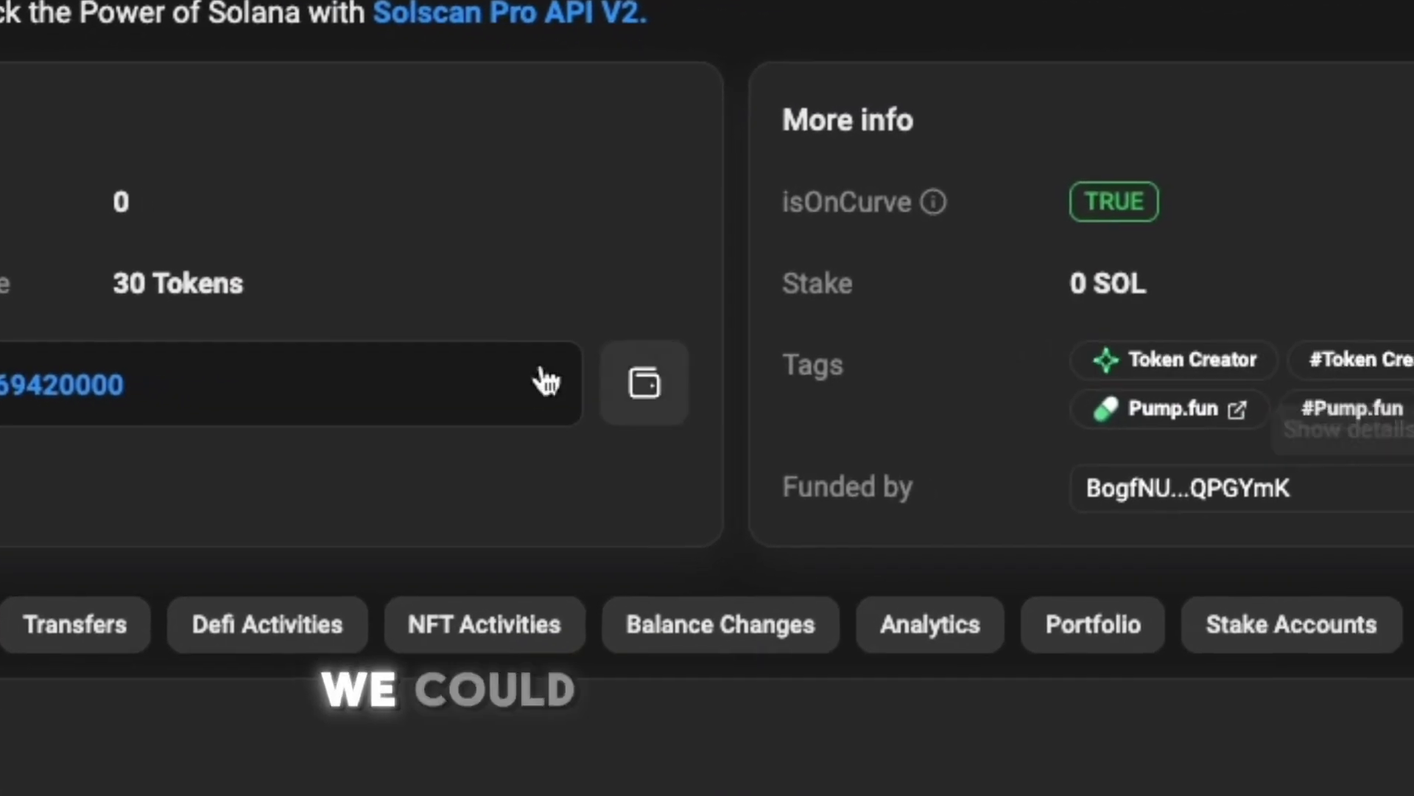
Step: Trace two more funders to the Token Creator account with 0 SOL and 18 tokens, showing its funding details
click(1149, 490)
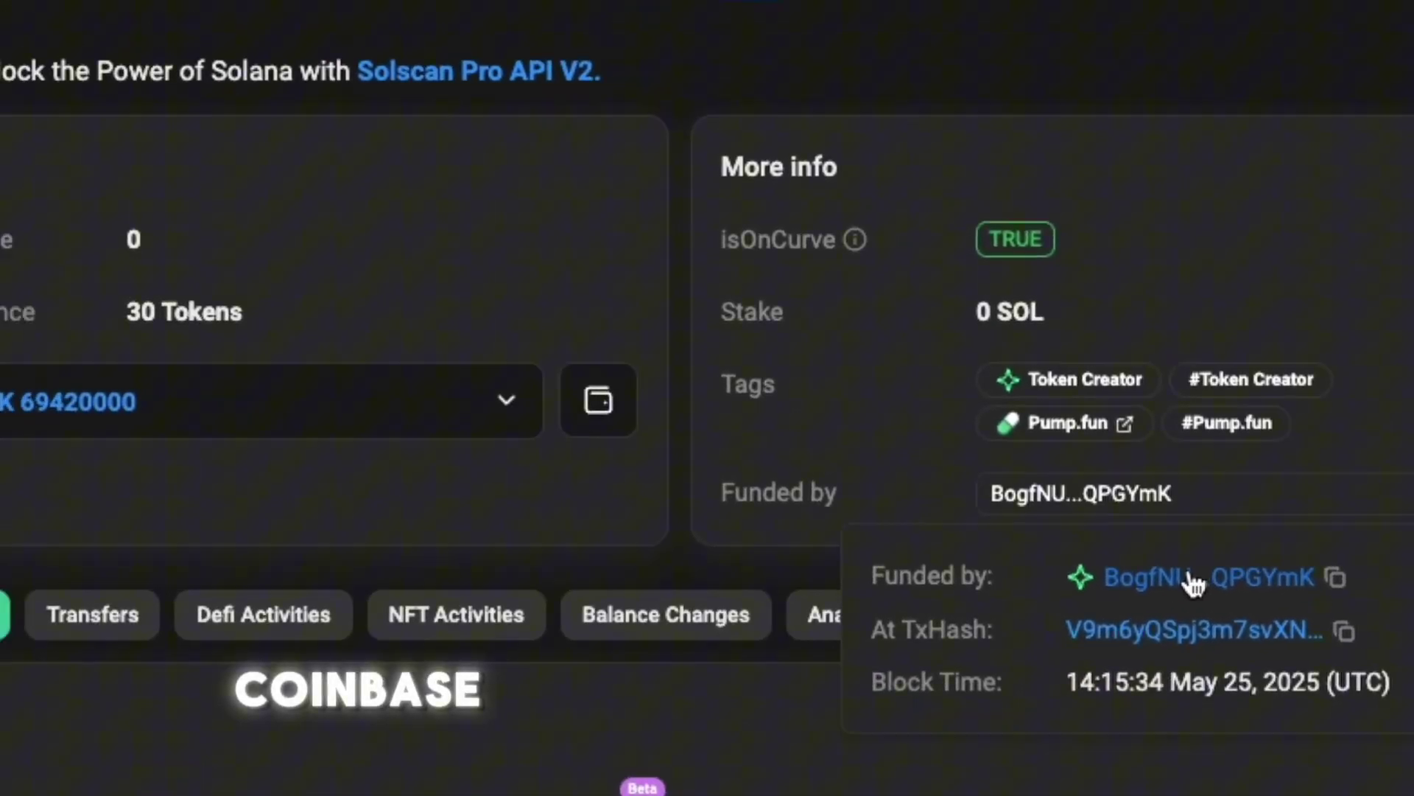
click(1191, 582)
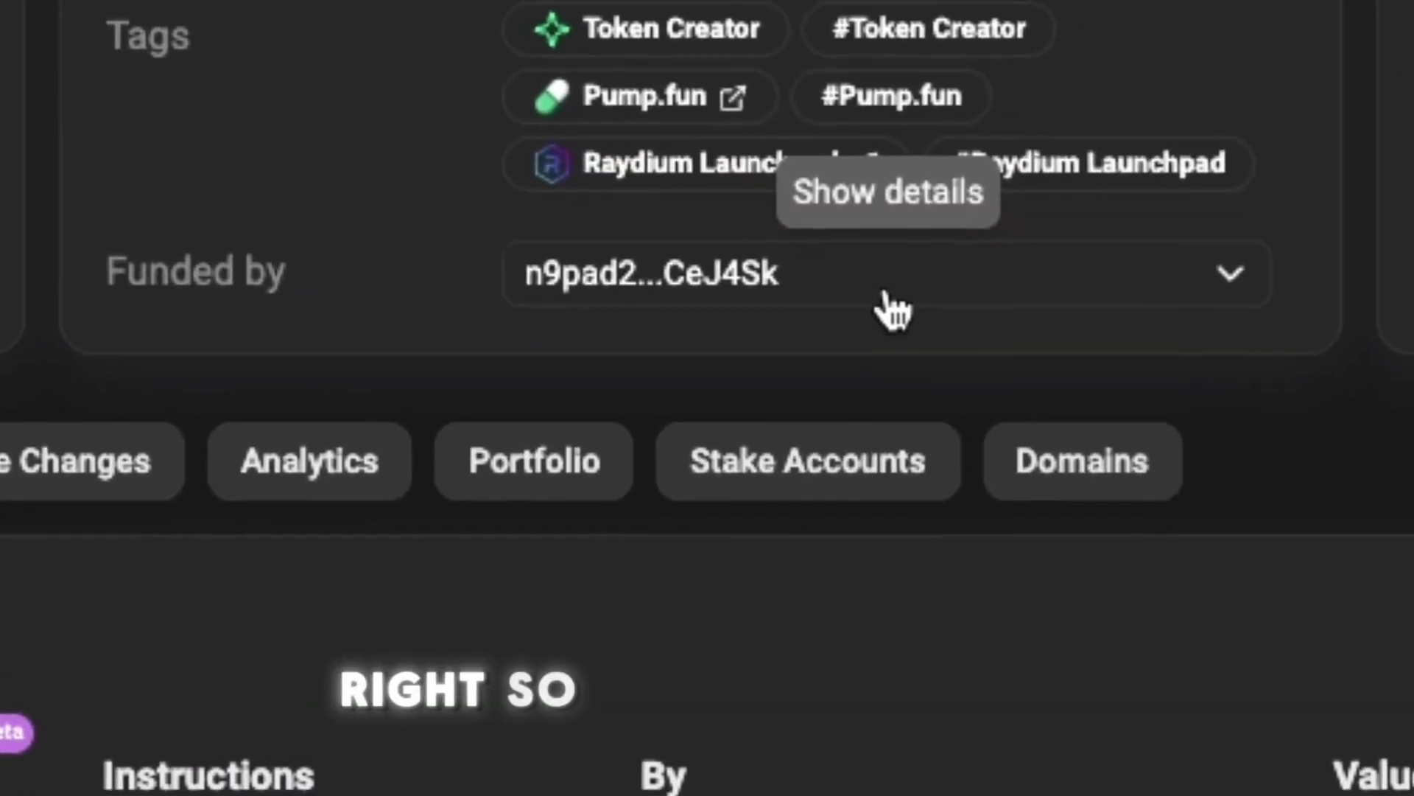
click(818, 302)
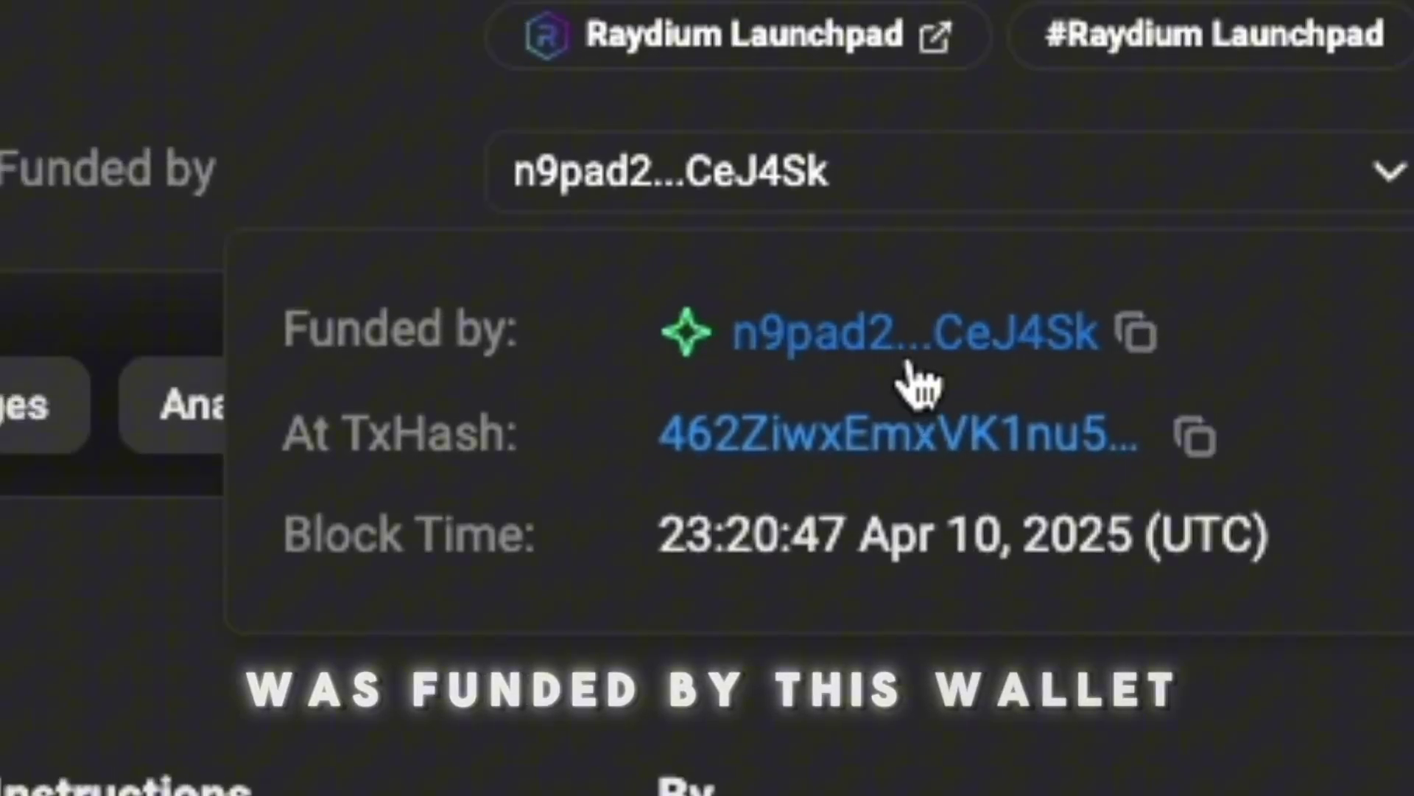
click(911, 361)
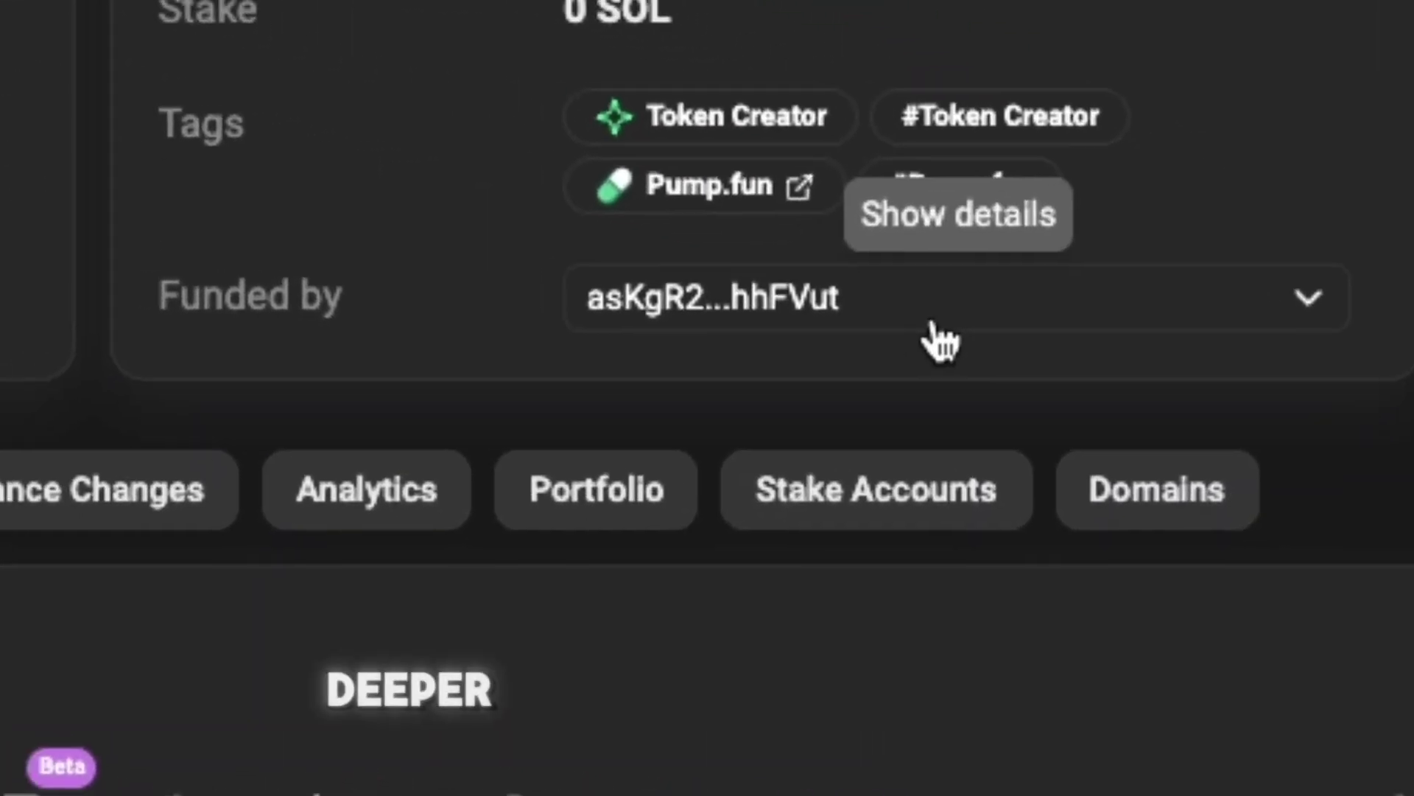
click(934, 324)
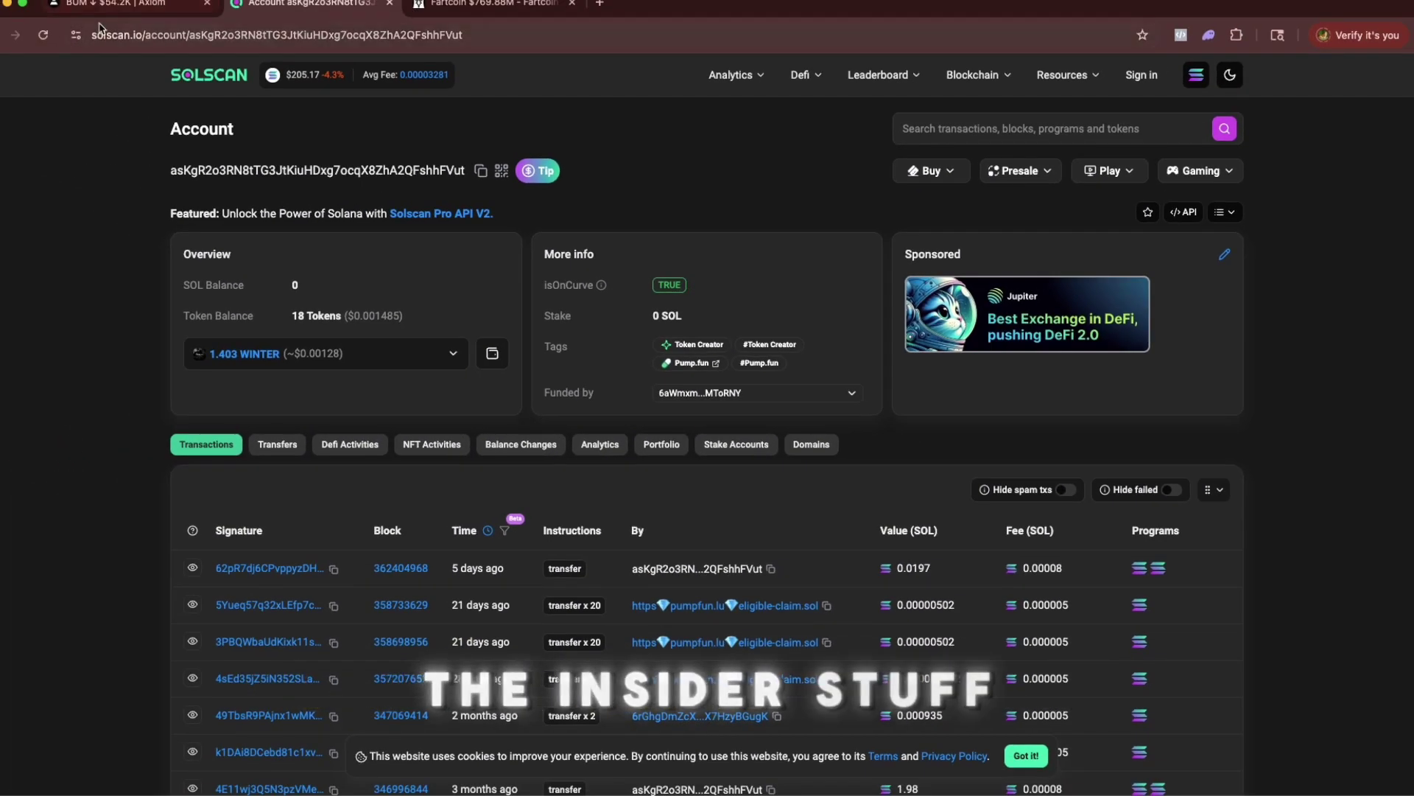
Step: Switch back to the BUM | Axiom tab, now at a $54.2K market cap
click(115, 13)
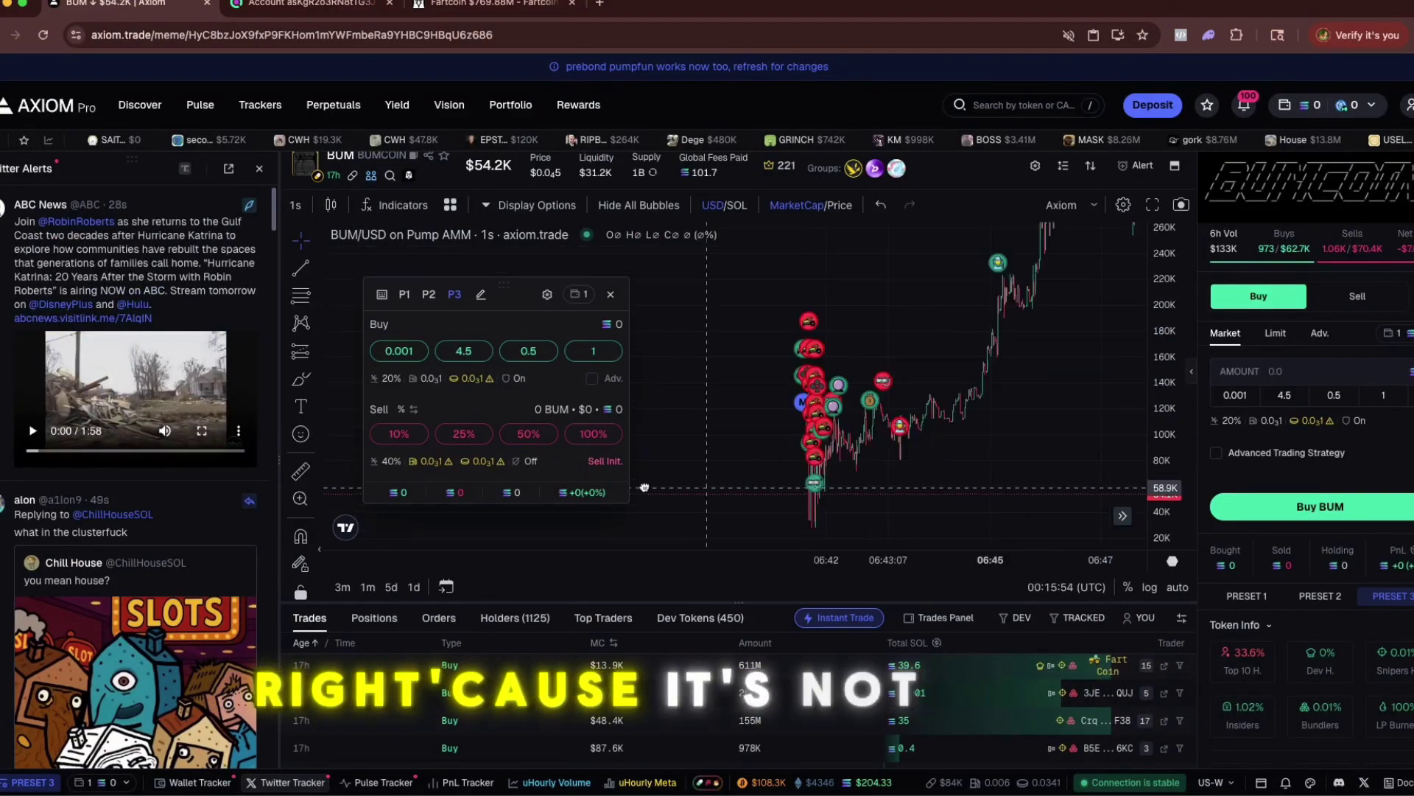